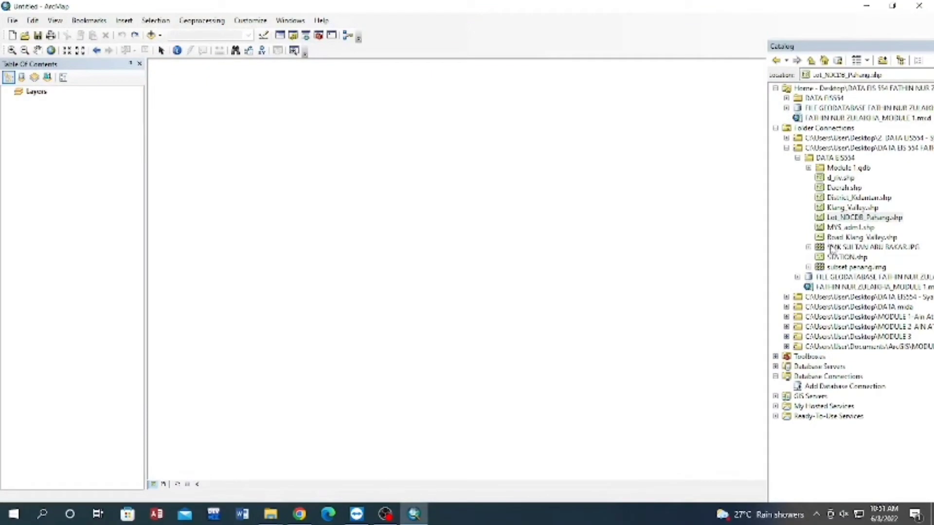
Add the SMK SULTAN ABU BAKAR.JPG image and the Lot_NDCDB_Pahang.shp shapefile to the map, accepting the missing spatial reference.
{"action": "mouse_move", "coordinate": [831, 249]}
{"action": "left_mouse_down"}
{"action": "mouse_move", "coordinate": [510, 255]}
{"action": "mouse_move", "coordinate": [10, 179]}
{"action": "left_mouse_up"}
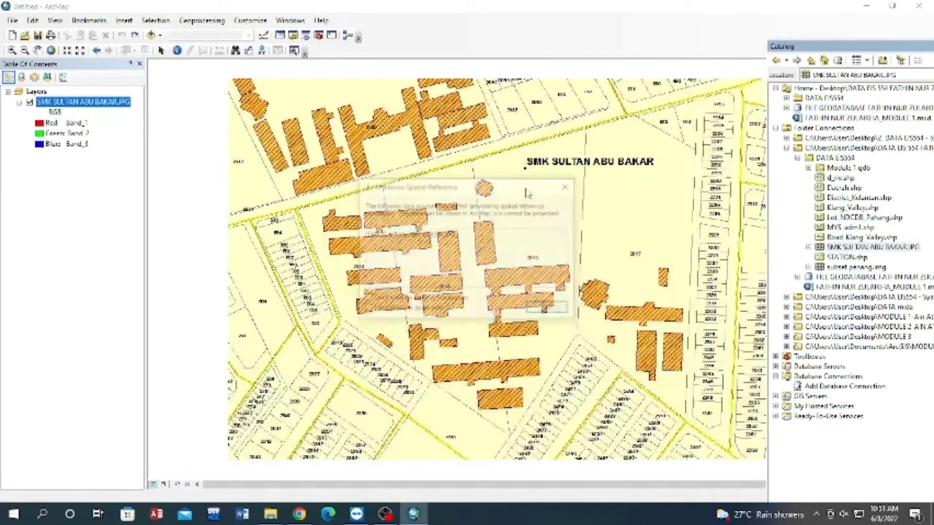
{"action": "left_click", "coordinate": [547, 308]}
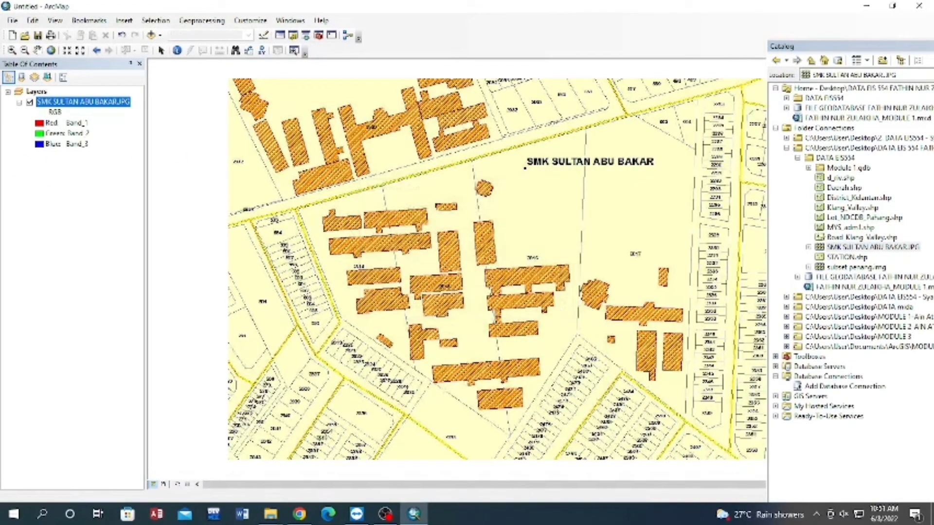
{"action": "left_click_drag", "start_coordinate": [849, 223], "coordinate": [64, 243]}
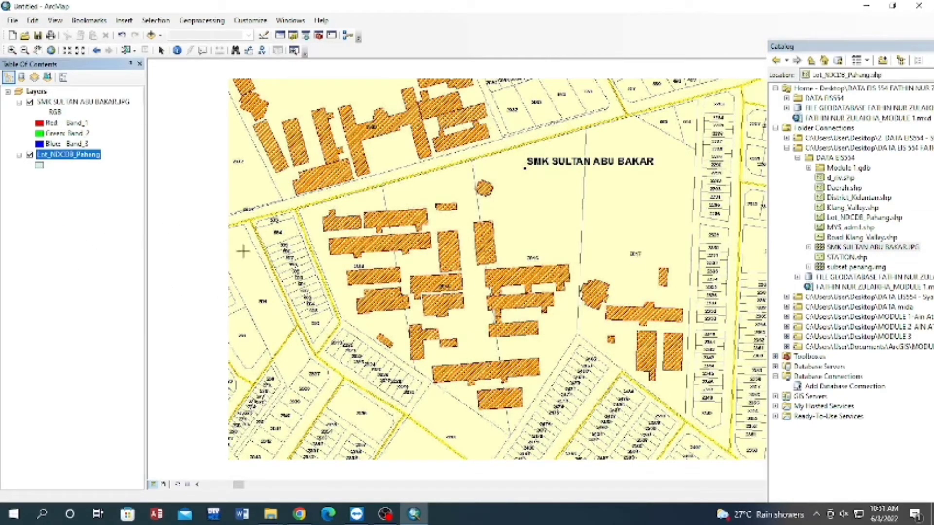
Show the Georeferencing toolbar and prepare the SMK SULTAN ABU BAKAR.JPG image for georeferencing.
{"action": "right_click", "coordinate": [447, 37]}
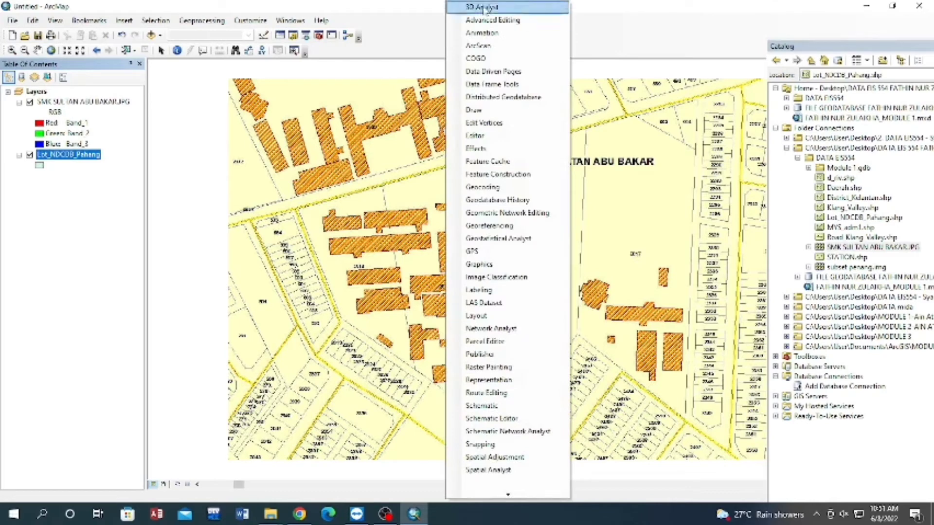
{"action": "left_click", "coordinate": [461, 226]}
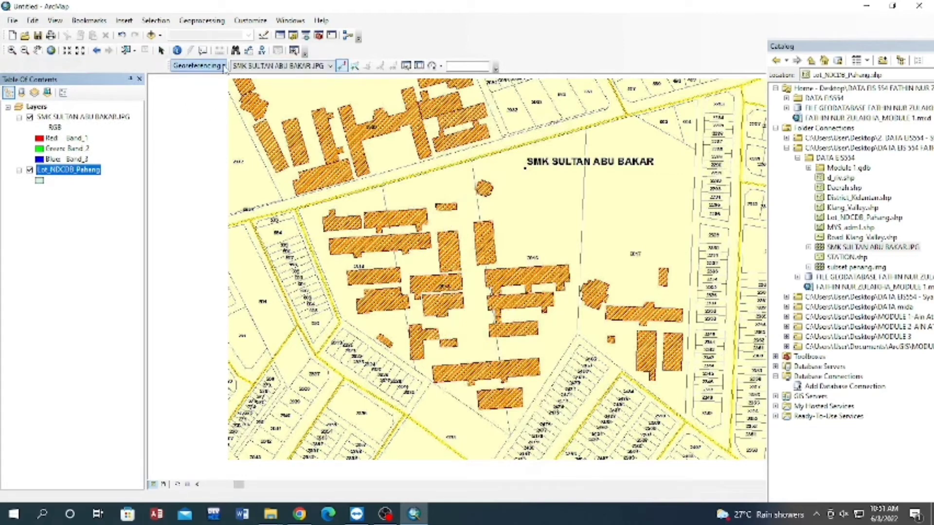
{"action": "left_click", "coordinate": [224, 67]}
{"action": "left_click", "coordinate": [186, 132]}
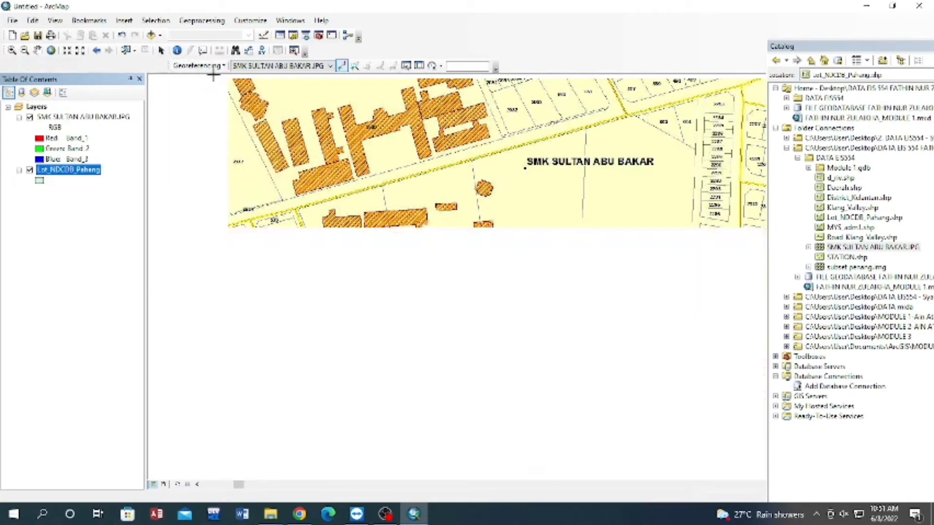
{"action": "left_click", "coordinate": [197, 66]}
{"action": "left_click", "coordinate": [181, 129]}
Open a Viewer window showing the SMK SULTAN ABU BAKAR.JPG image, zoom the main map to Lot_NDCDB_Pahang, and move the Viewer aside.
{"action": "left_click", "coordinate": [81, 118]}
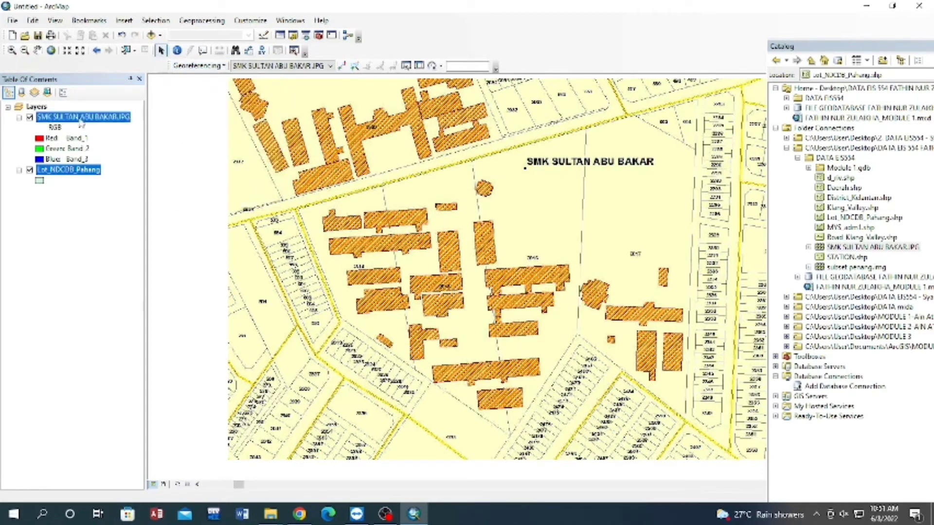
{"action": "right_click", "coordinate": [80, 122]}
{"action": "left_click", "coordinate": [121, 181]}
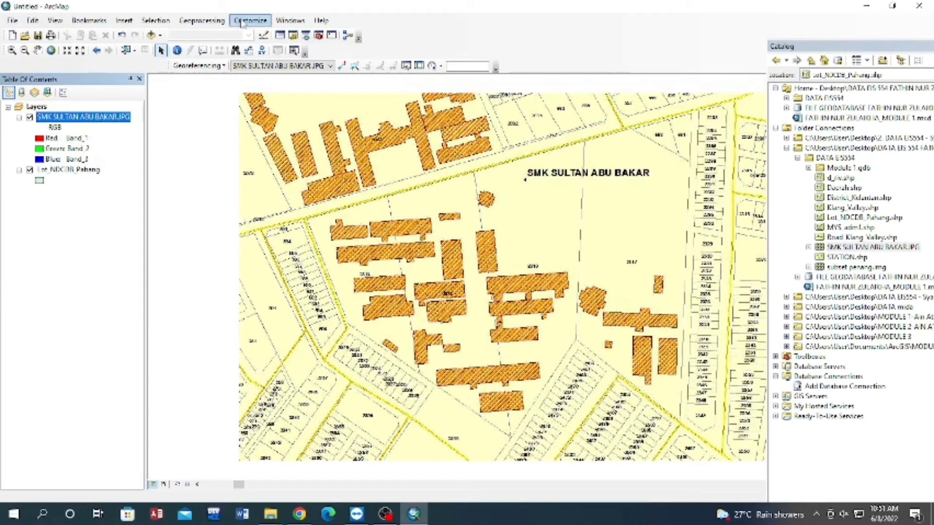
{"action": "left_click", "coordinate": [290, 21]}
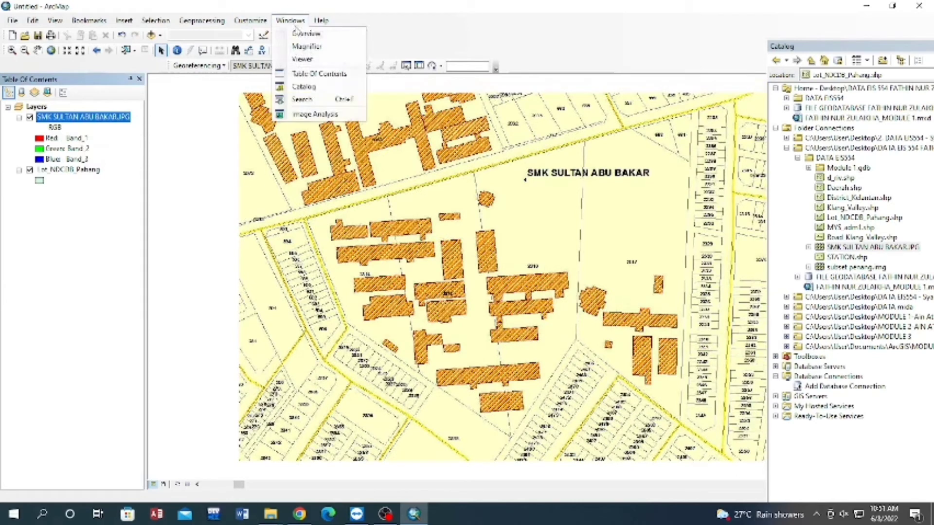
{"action": "left_click", "coordinate": [311, 59]}
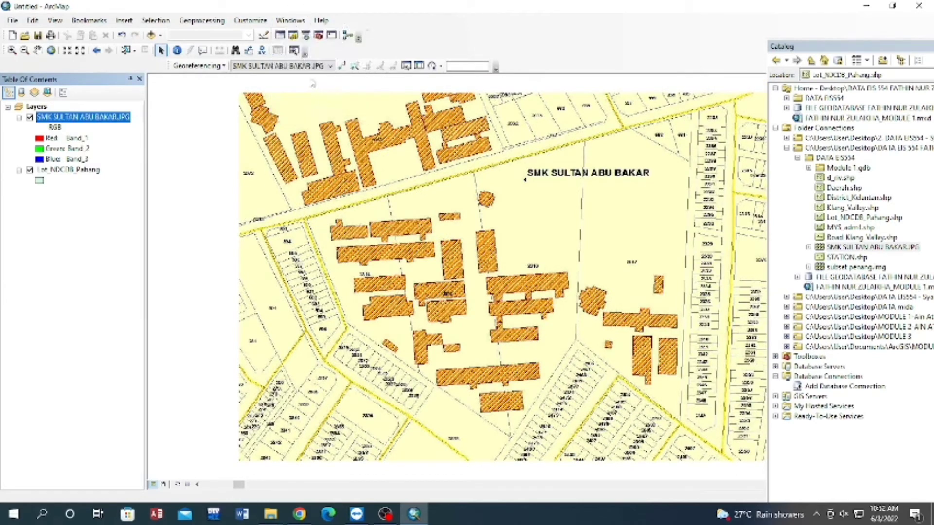
{"action": "right_click", "coordinate": [68, 170]}
{"action": "left_click", "coordinate": [121, 235]}
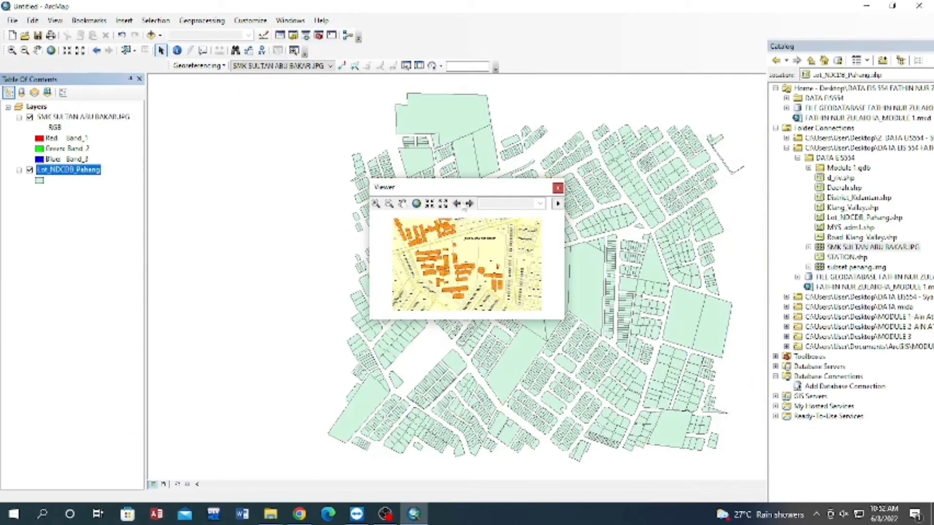
{"action": "left_click_drag", "start_coordinate": [464, 187], "coordinate": [689, 194]}
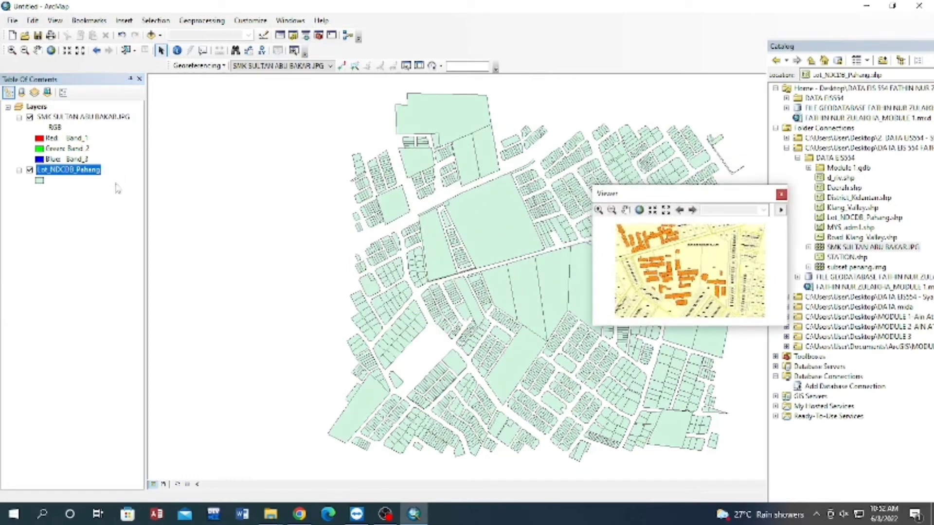
Label the features of the Lot_NDCDB_Pahang layer using the LOT field.
{"action": "right_click", "coordinate": [65, 171]}
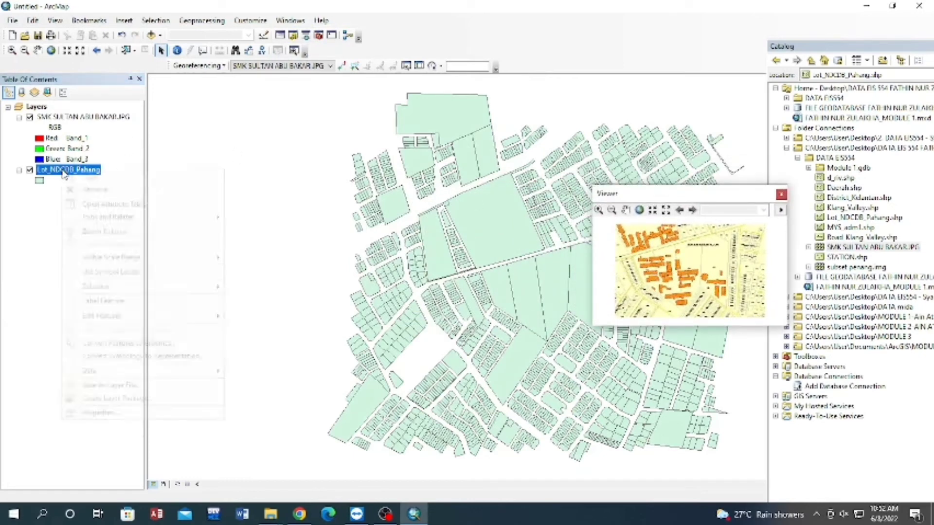
{"action": "left_click", "coordinate": [127, 415]}
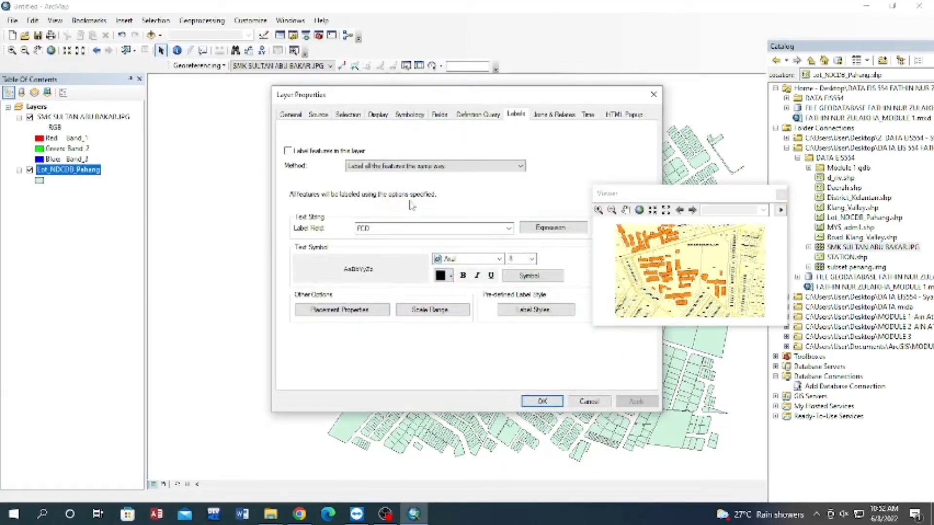
{"action": "left_click", "coordinate": [287, 151]}
{"action": "left_click", "coordinate": [508, 228]}
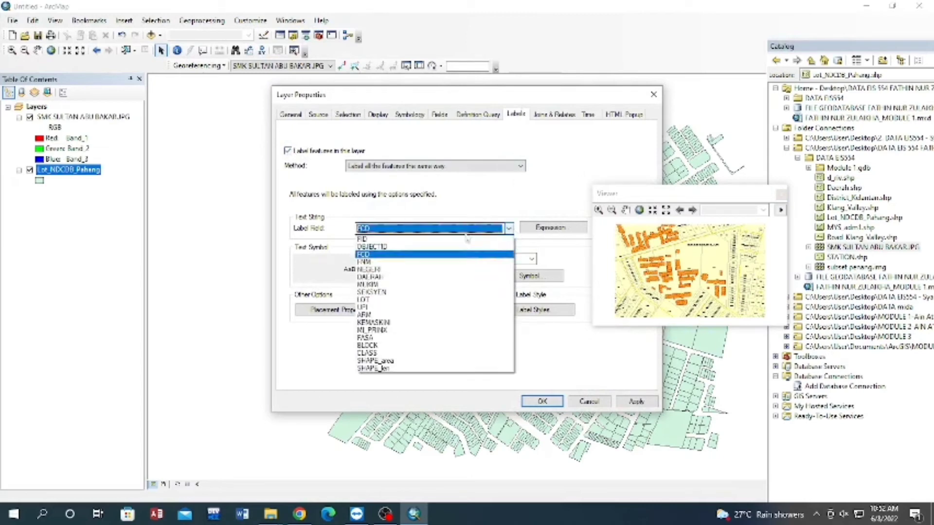
{"action": "left_click", "coordinate": [389, 300]}
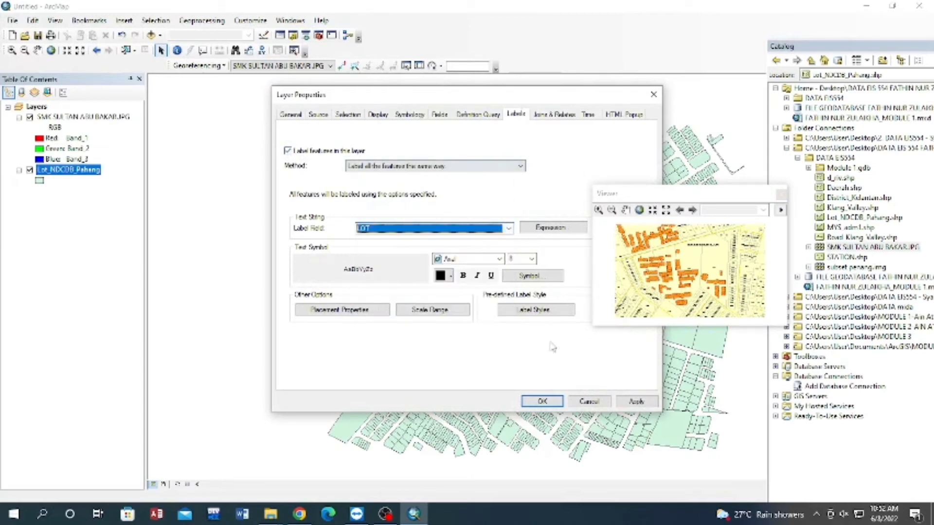
{"action": "left_click", "coordinate": [525, 405]}
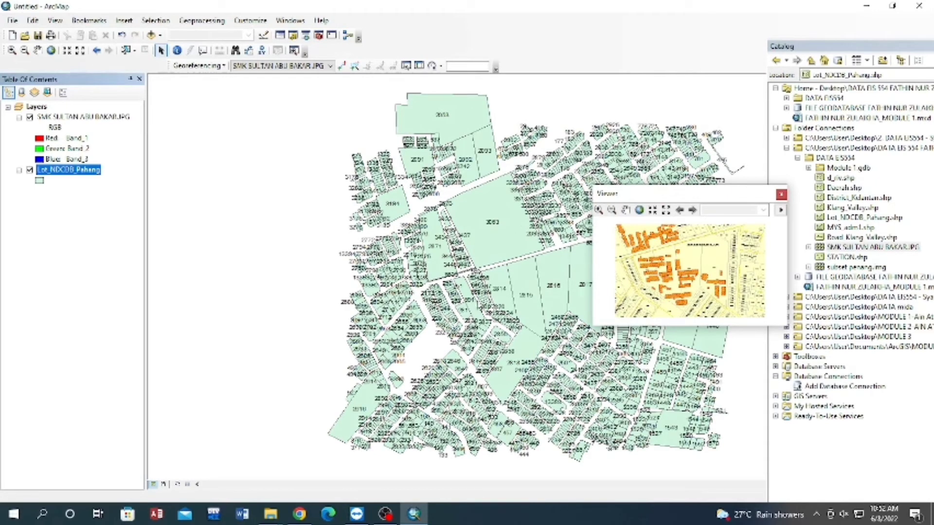
Locate lots 2814 to 2817 in the main map and frame them closely.
{"action": "scroll", "coordinate": [475, 298], "scroll_direction": "down", "scroll_amount": 4}
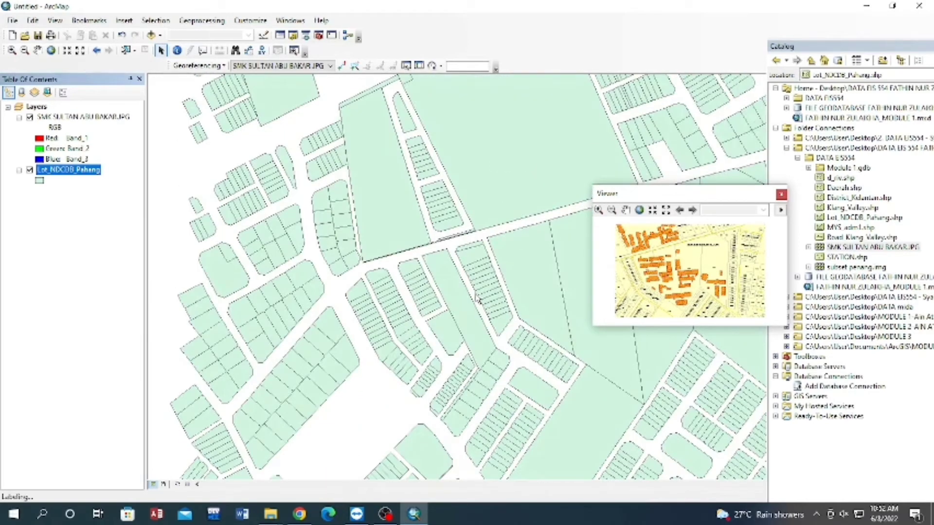
{"action": "right_click", "coordinate": [92, 178]}
{"action": "left_click", "coordinate": [141, 235]}
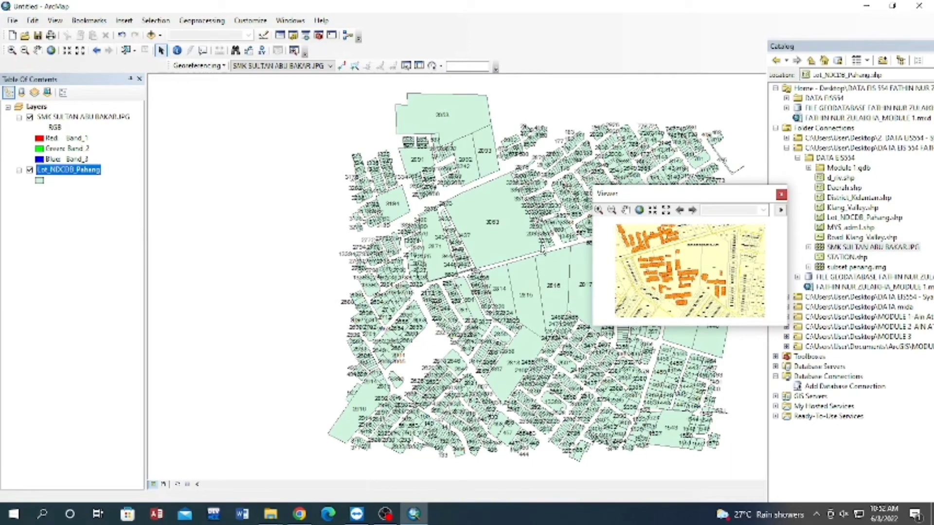
{"action": "left_click", "coordinate": [38, 50]}
{"action": "left_click_drag", "start_coordinate": [450, 206], "coordinate": [350, 199]}
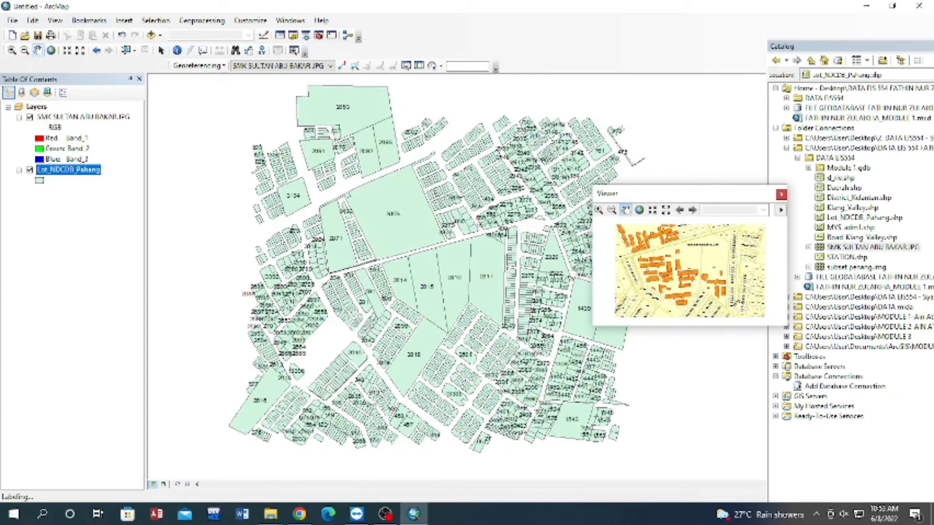
{"action": "scroll", "coordinate": [452, 277], "scroll_direction": "up", "scroll_amount": 3}
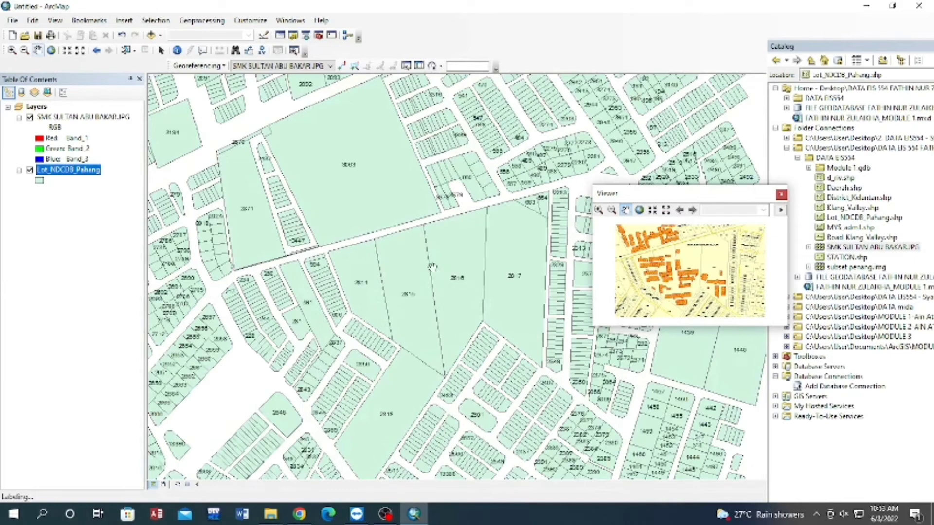
{"action": "scroll", "coordinate": [452, 277], "scroll_direction": "up", "scroll_amount": 3}
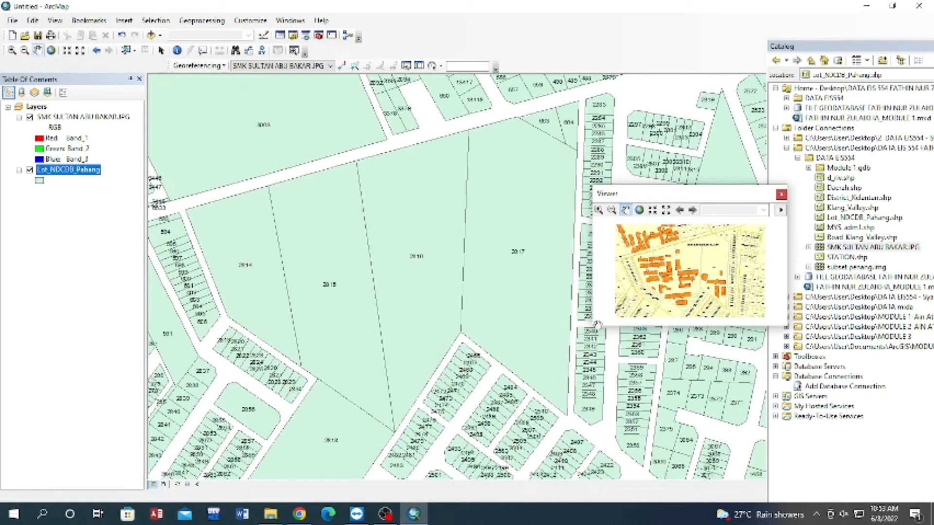
Enlarge and reposition the Viewer window and frame the school buildings and surrounding lot boundaries in it.
{"action": "left_click", "coordinate": [598, 209]}
{"action": "left_click", "coordinate": [670, 268]}
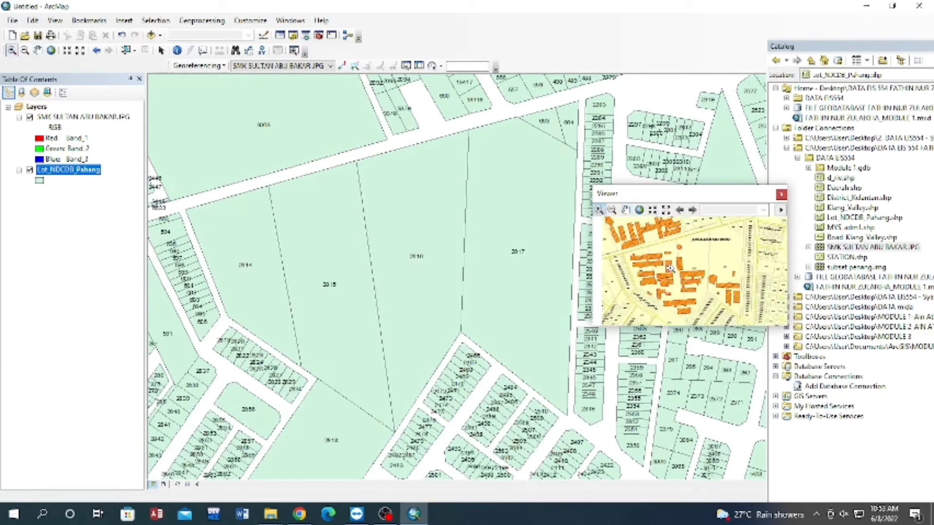
{"action": "left_click", "coordinate": [670, 268]}
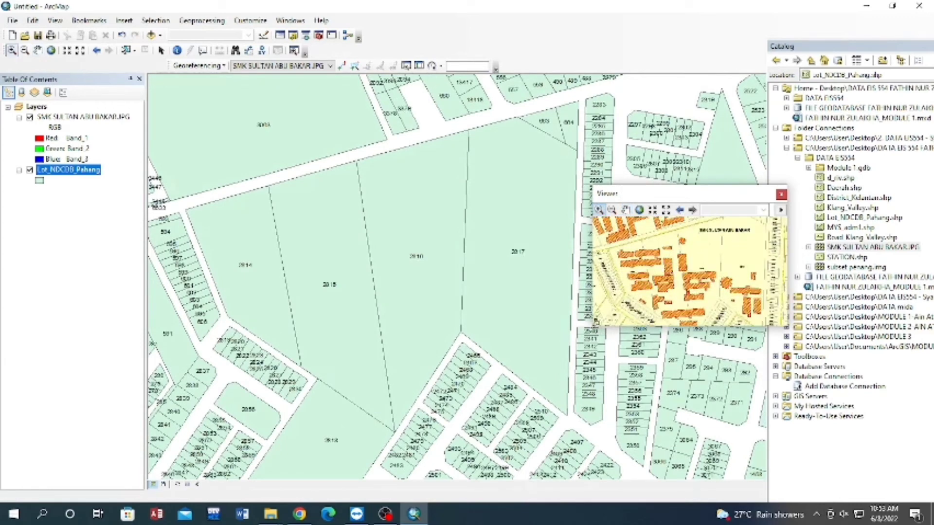
{"action": "left_click_drag", "start_coordinate": [594, 322], "coordinate": [533, 349]}
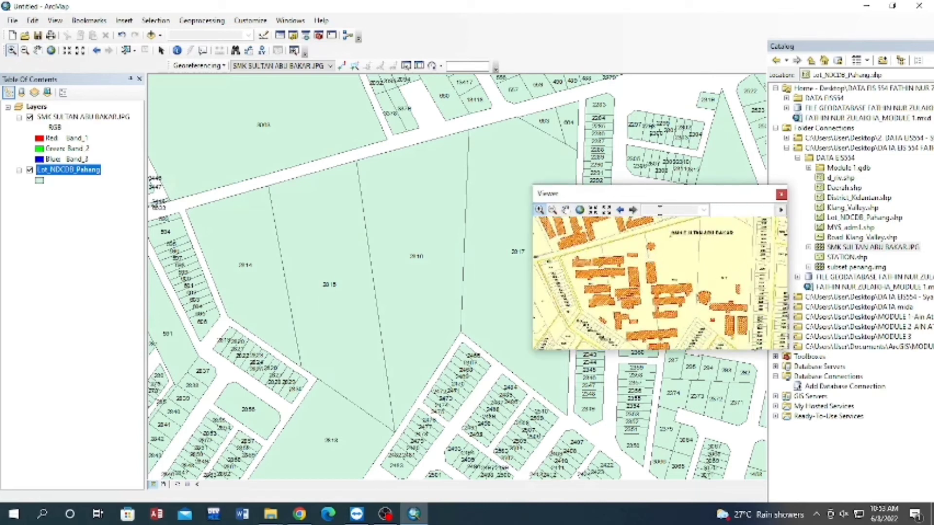
{"action": "left_click_drag", "start_coordinate": [661, 194], "coordinate": [666, 143]}
{"action": "left_click", "coordinate": [660, 249]}
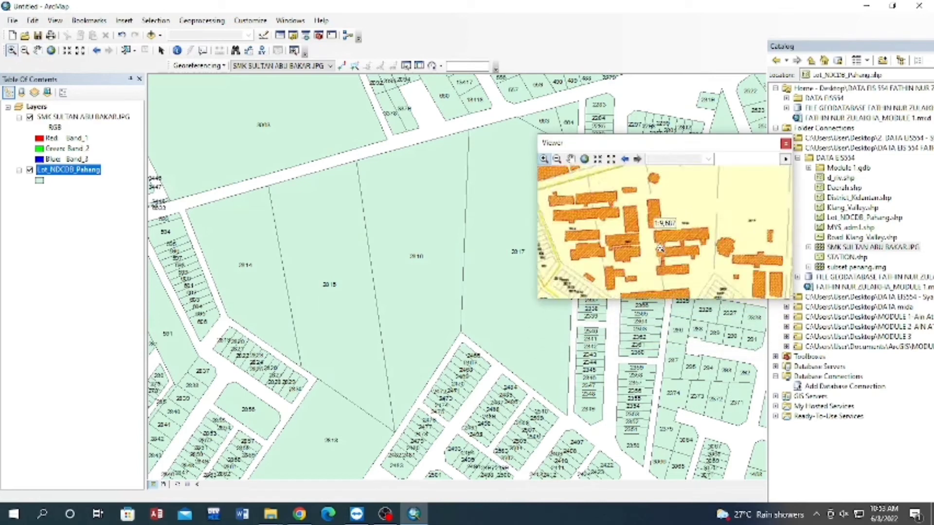
{"action": "scroll", "coordinate": [657, 250], "scroll_direction": "down", "scroll_amount": 1}
{"action": "left_click", "coordinate": [571, 160]}
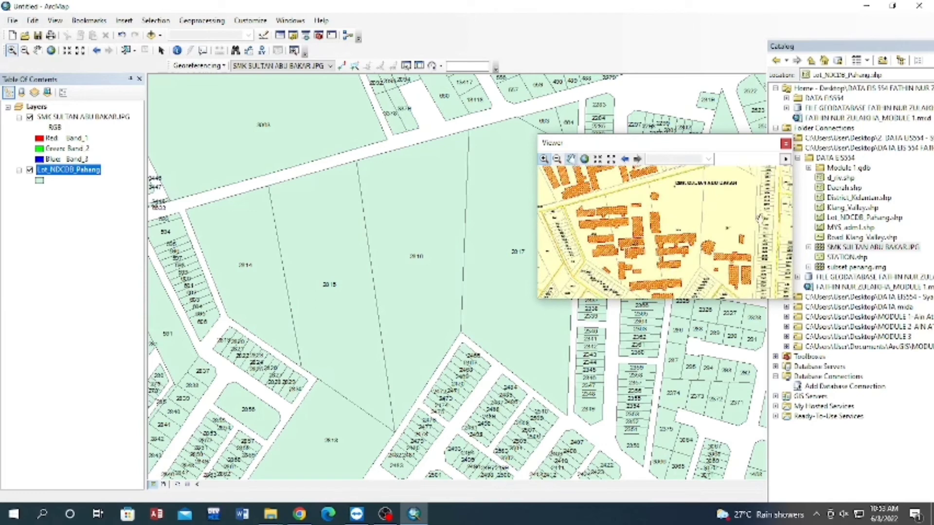
{"action": "left_click_drag", "start_coordinate": [726, 236], "coordinate": [729, 221]}
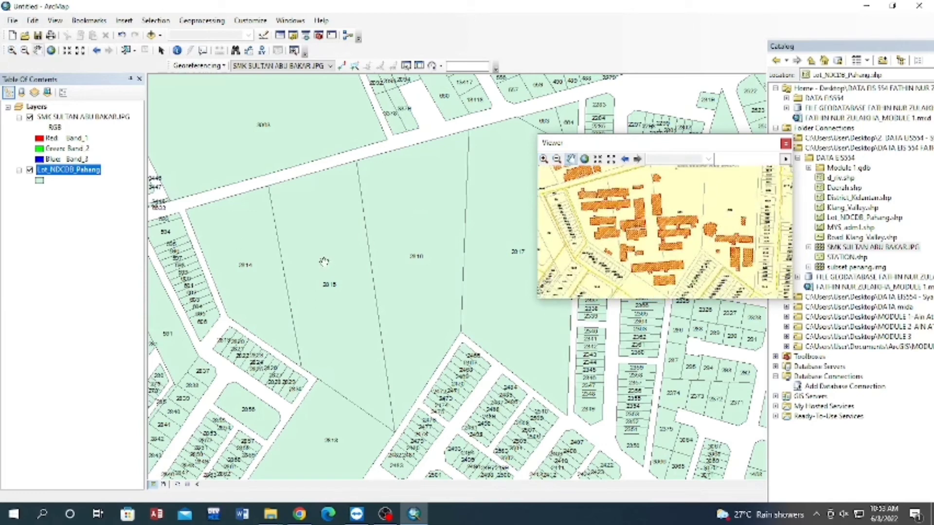
Add two control points linking the northwest and southwest corners of lot 2814 on the image to the matching Lot_NDCDB_Pahang corners.
{"action": "scroll", "coordinate": [365, 301], "scroll_direction": "down", "scroll_amount": 2}
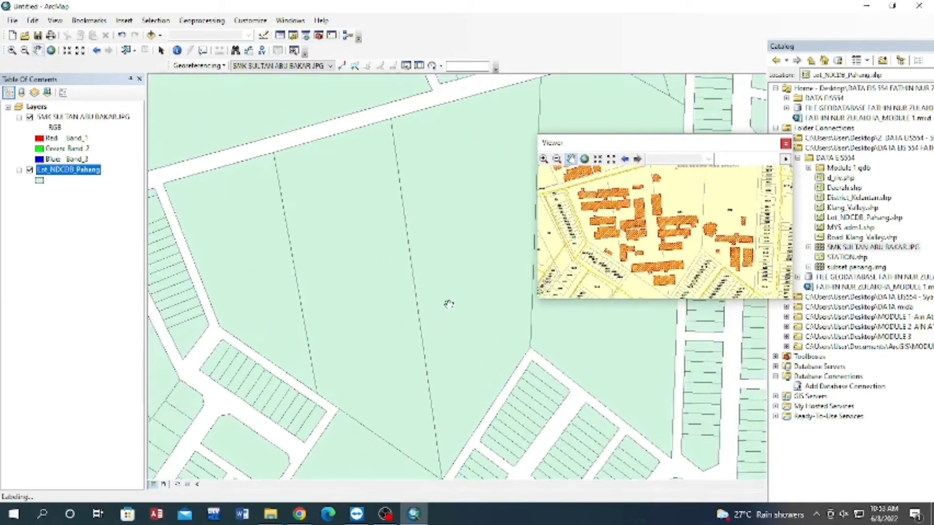
{"action": "left_click_drag", "start_coordinate": [336, 259], "coordinate": [358, 251]}
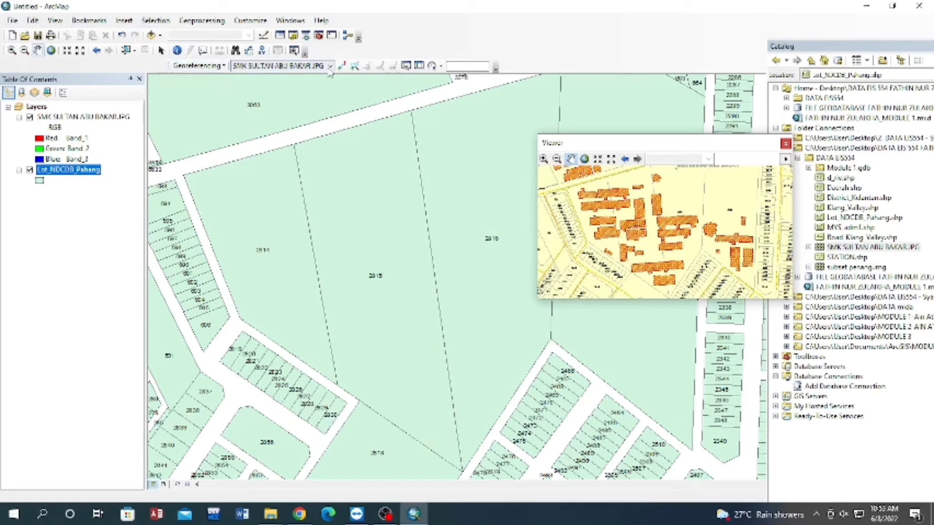
{"action": "left_click", "coordinate": [291, 68]}
{"action": "left_click", "coordinate": [302, 72]}
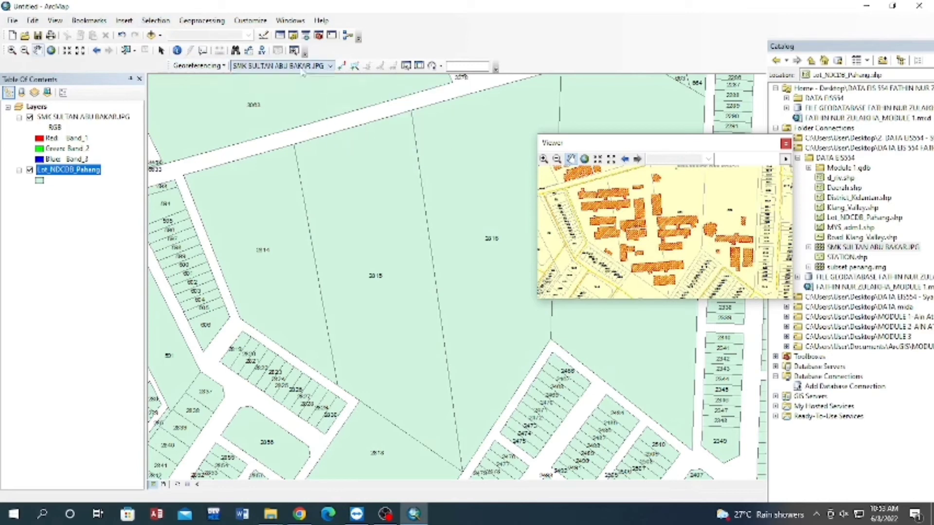
{"action": "left_click", "coordinate": [342, 66]}
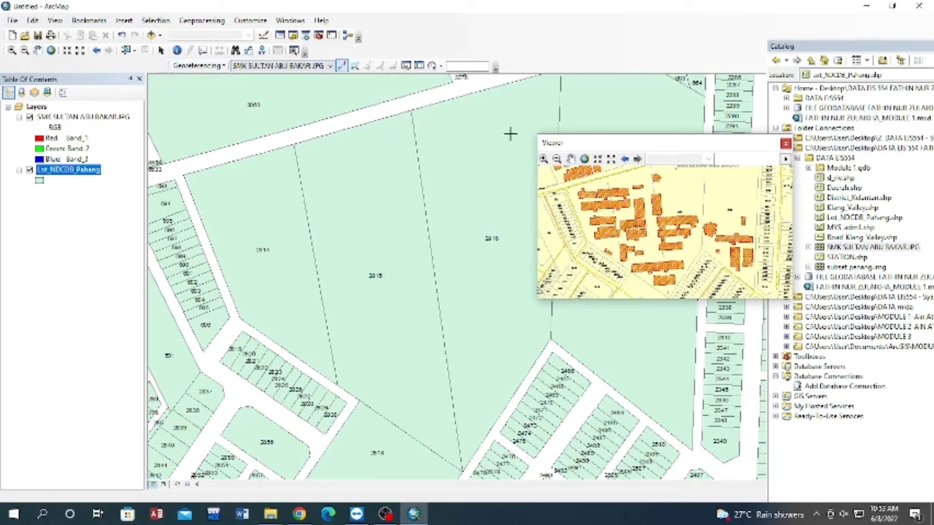
{"action": "left_click", "coordinate": [565, 189]}
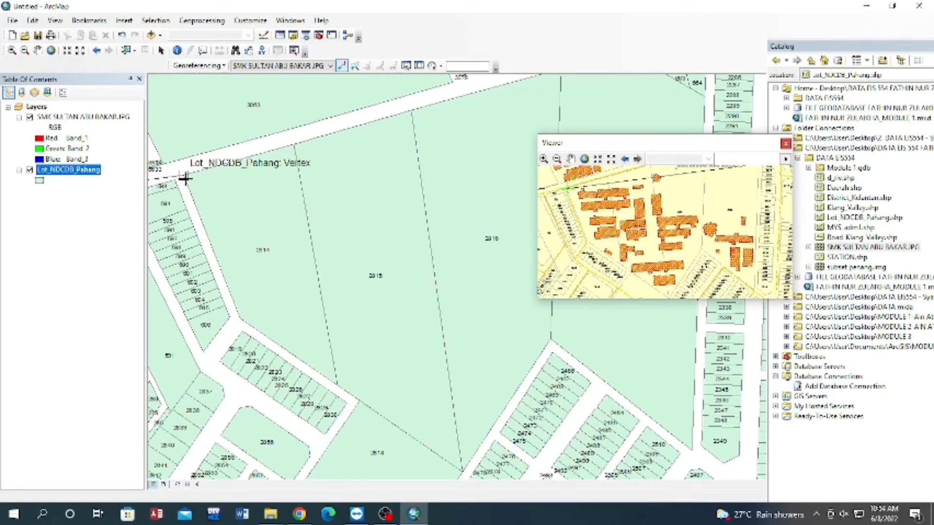
{"action": "left_click", "coordinate": [183, 176]}
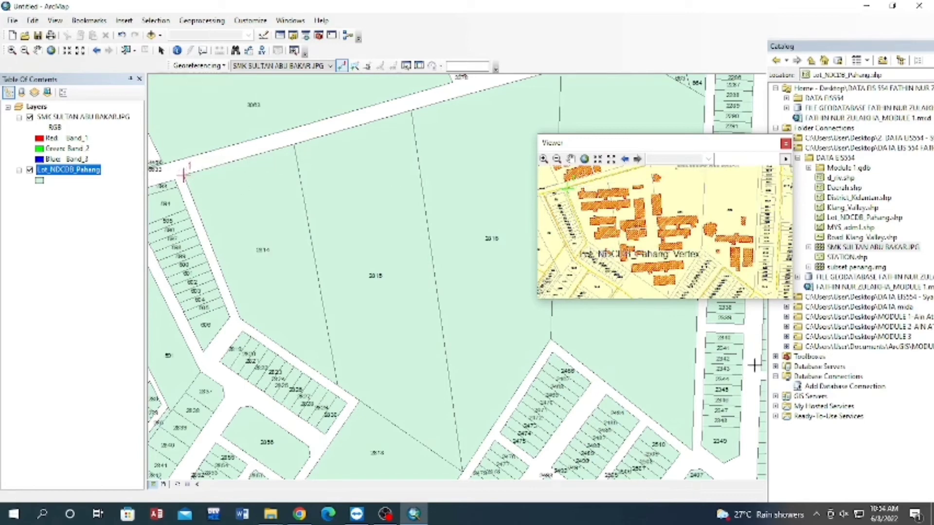
{"action": "left_click", "coordinate": [588, 240]}
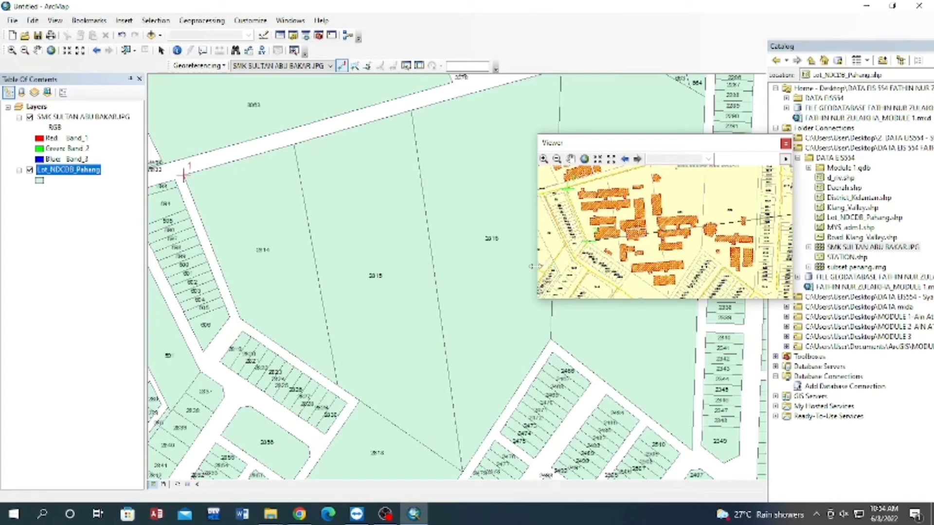
{"action": "left_click", "coordinate": [240, 317]}
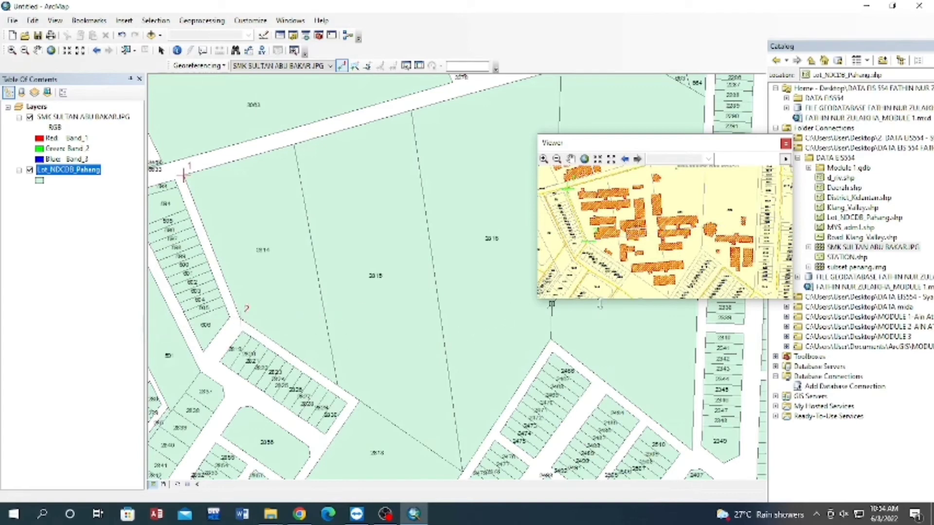
Add three control points at lot 2814's southeast corner, the corner above lot 2466 and the corner beside lot 2510, and update the georeferenced display.
{"action": "left_click", "coordinate": [622, 264]}
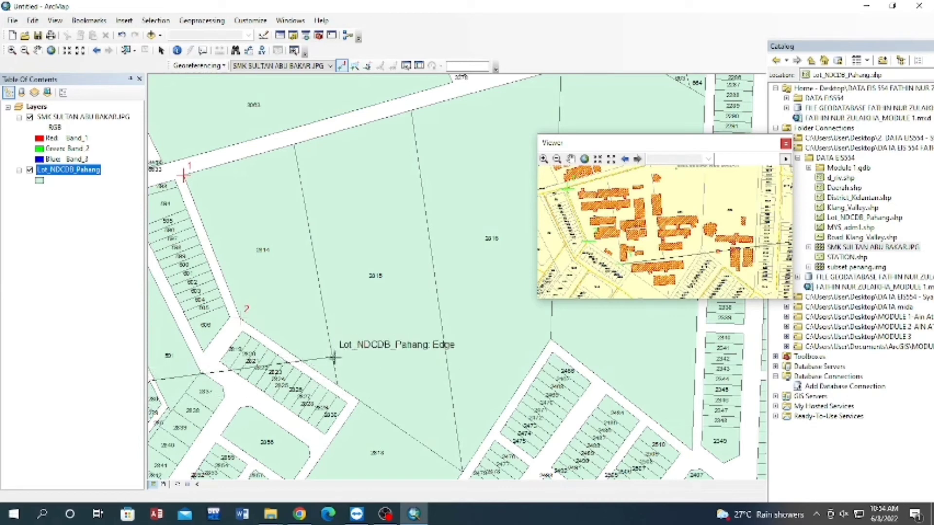
{"action": "left_click", "coordinate": [337, 386]}
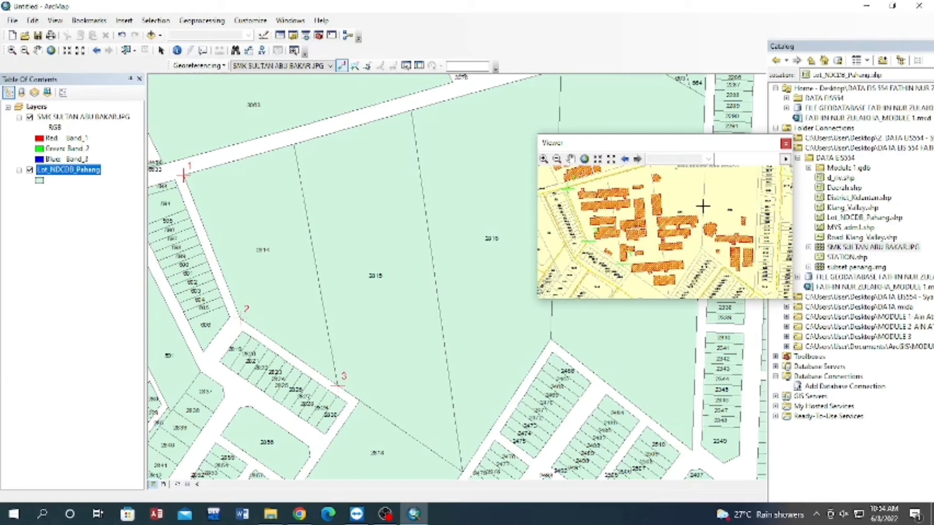
{"action": "left_click", "coordinate": [702, 248]}
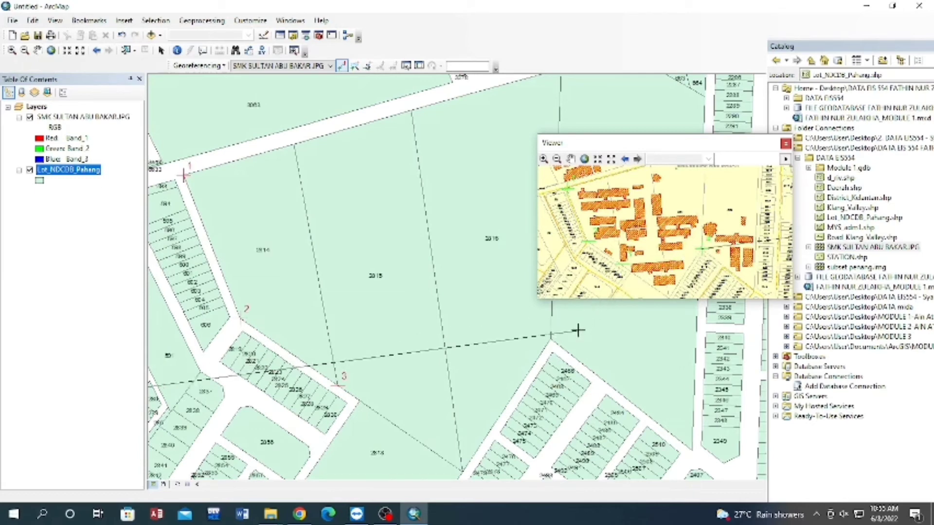
{"action": "left_click", "coordinate": [551, 337]}
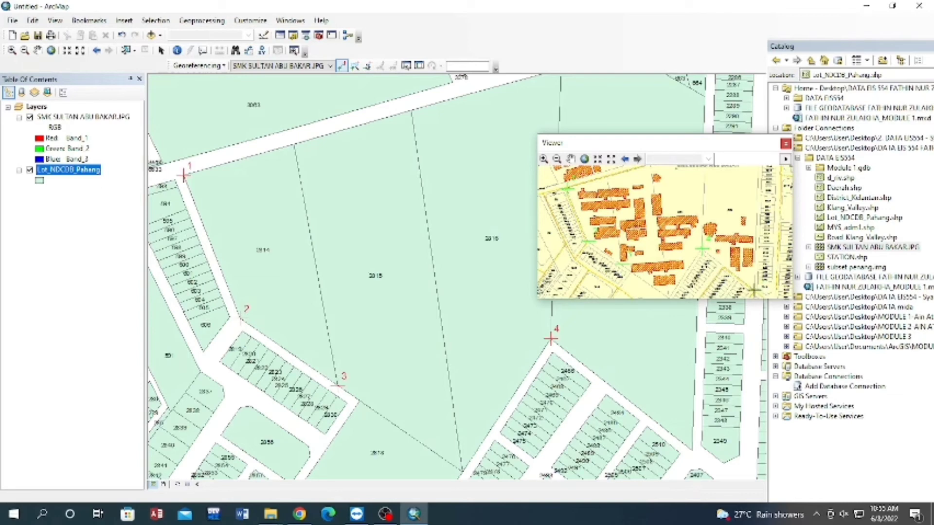
{"action": "left_click", "coordinate": [754, 289]}
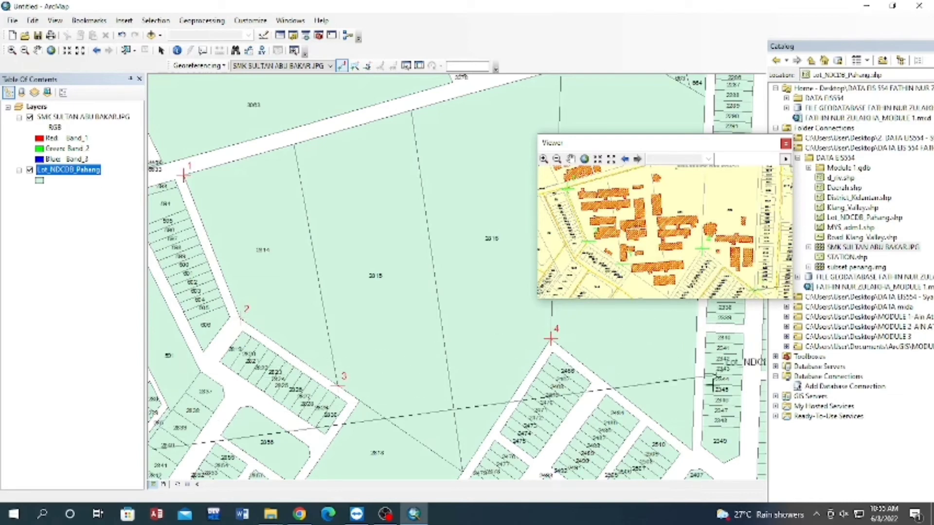
{"action": "left_click", "coordinate": [692, 451]}
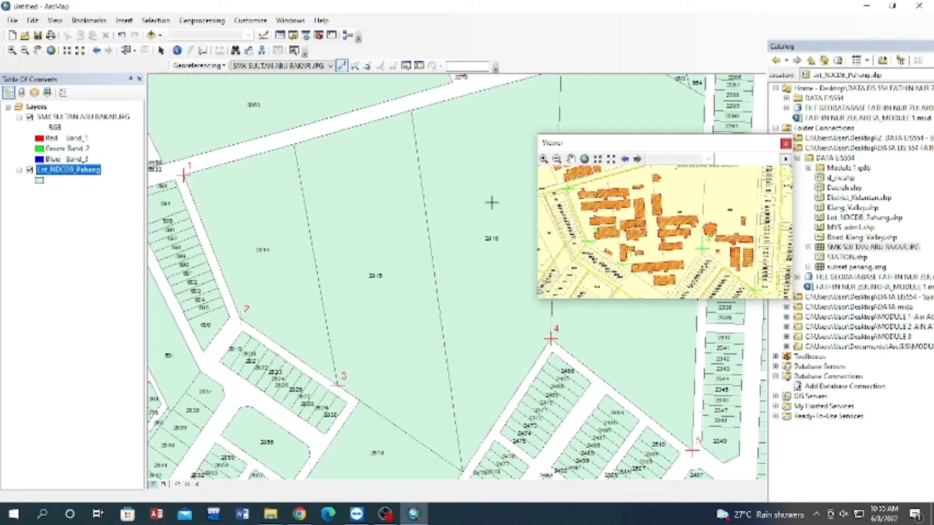
{"action": "left_click", "coordinate": [225, 65]}
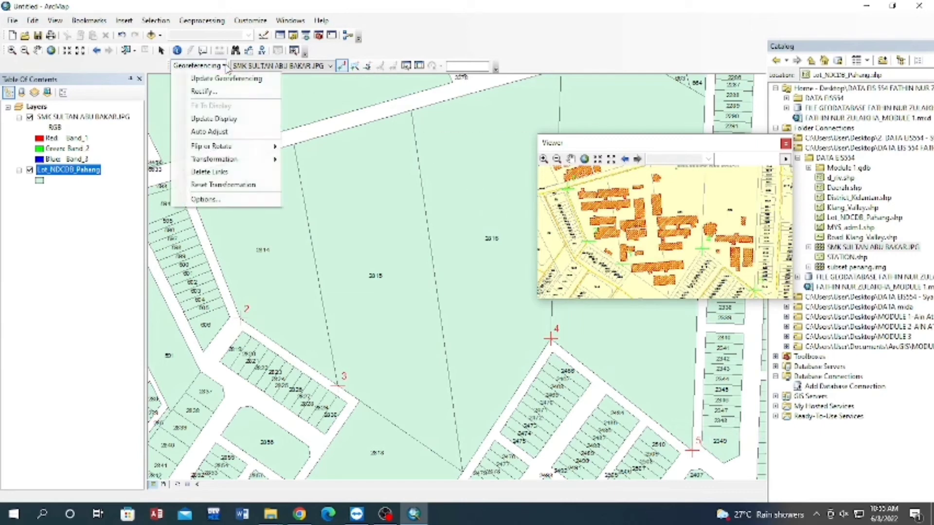
{"action": "left_click", "coordinate": [235, 120]}
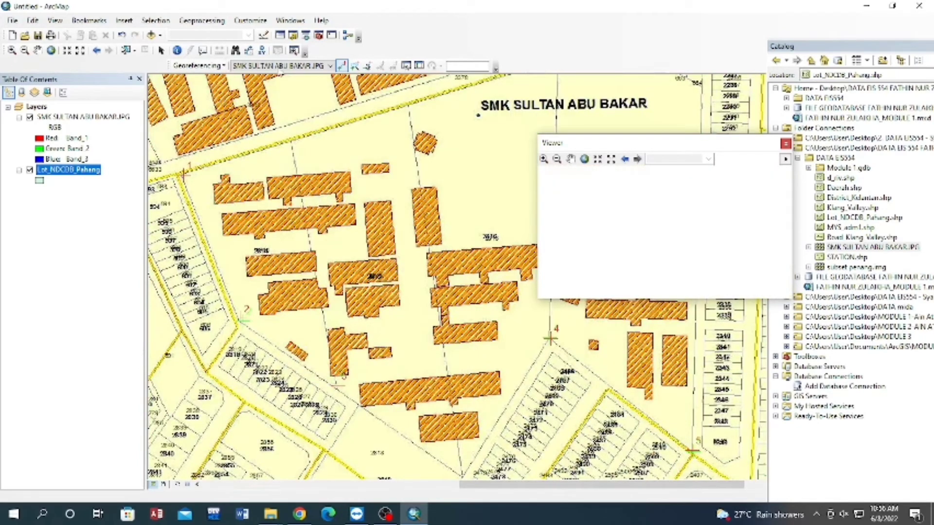
Review the residuals and total RMS error of the control points in the link table.
{"action": "left_click", "coordinate": [419, 66]}
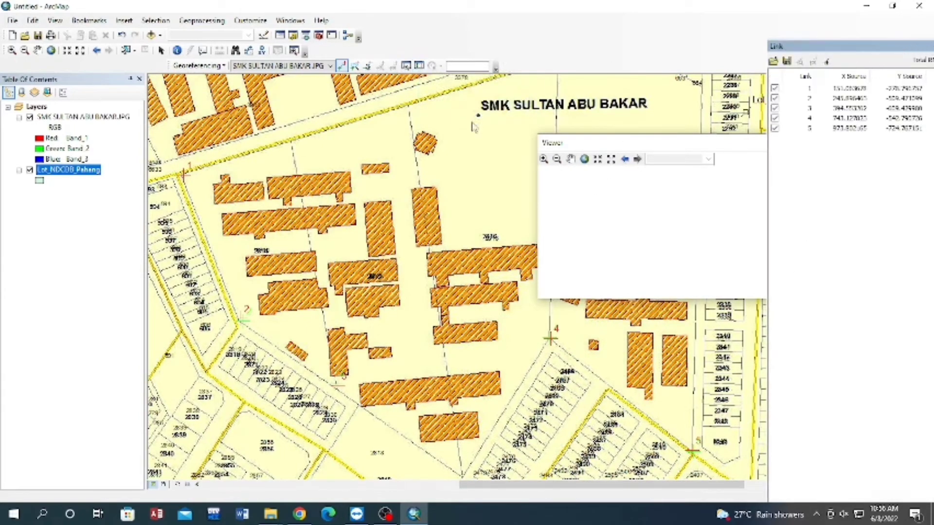
{"action": "double_click", "coordinate": [844, 46]}
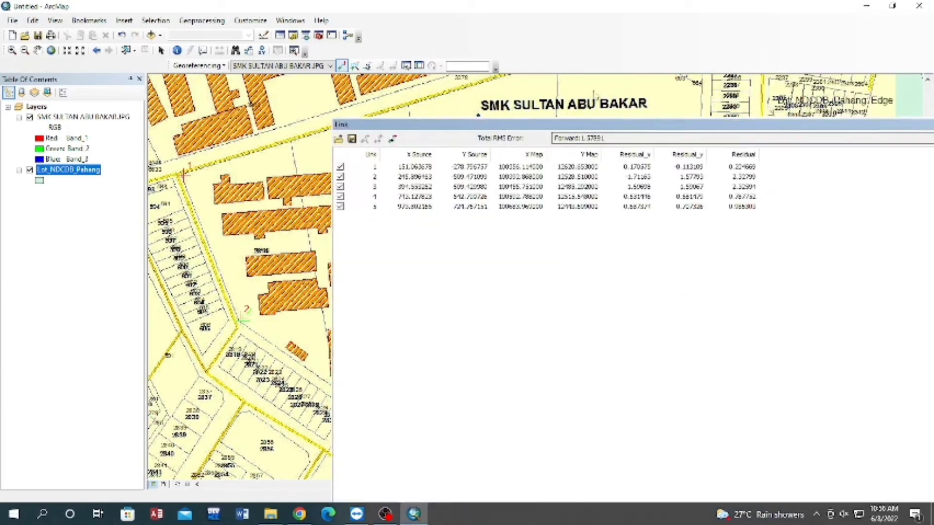
{"action": "double_click", "coordinate": [673, 126]}
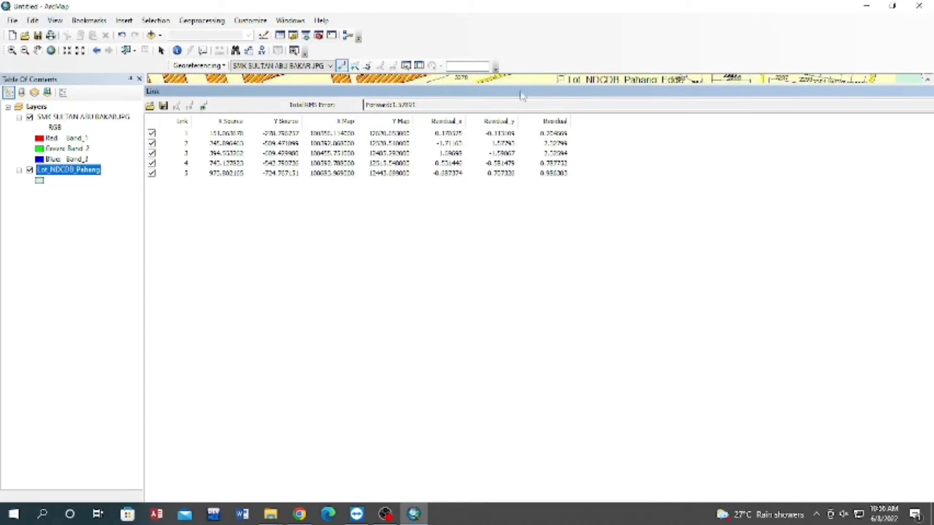
{"action": "left_click_drag", "start_coordinate": [805, 90], "coordinate": [730, 69]}
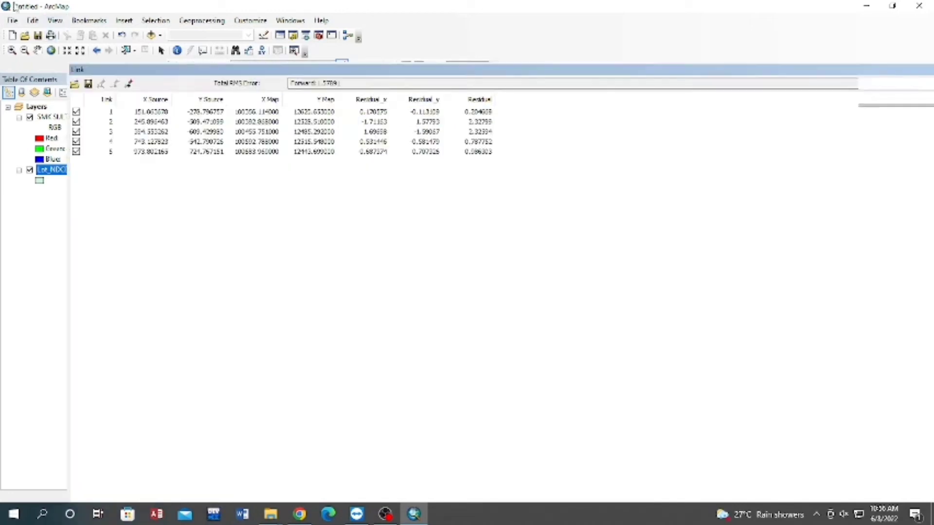
{"action": "left_click_drag", "start_coordinate": [72, 67], "coordinate": [221, 98]}
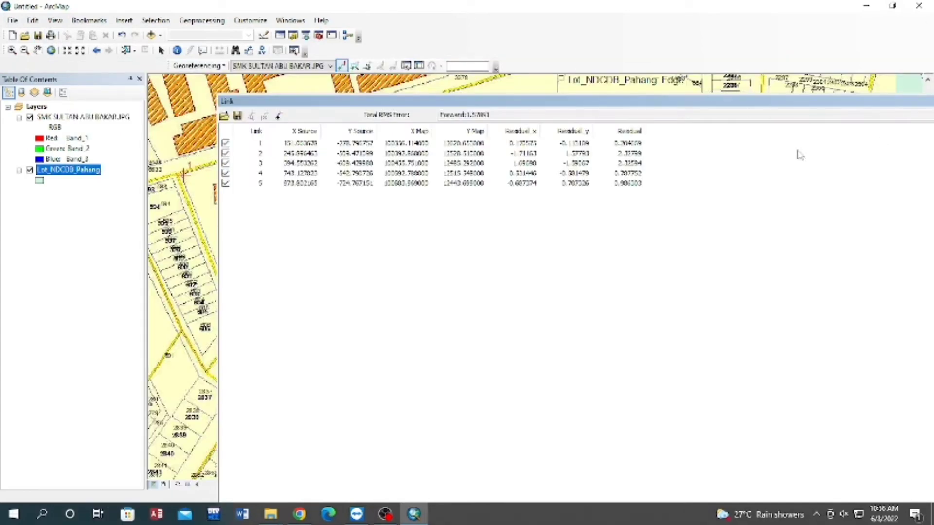
{"action": "left_click_drag", "start_coordinate": [530, 101], "coordinate": [303, 92]}
{"action": "left_click", "coordinate": [919, 92]}
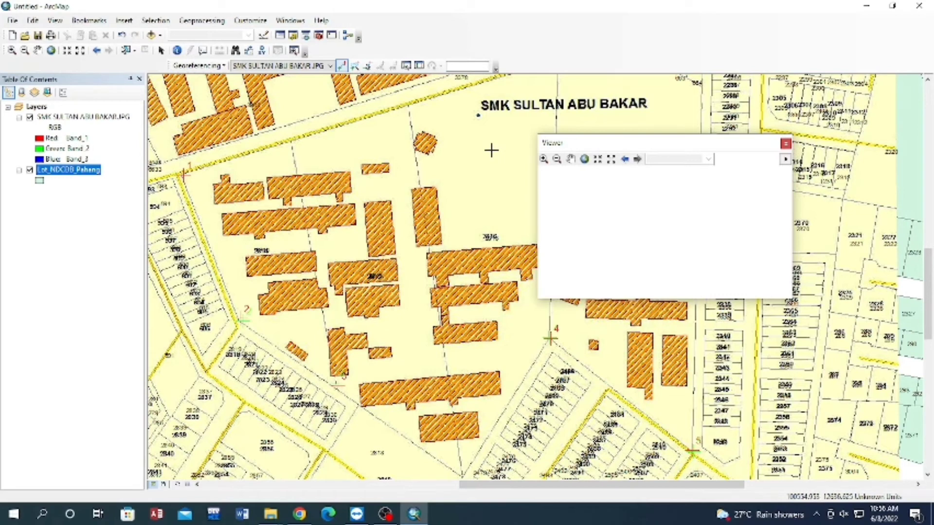
Rectify the georeferenced image to a TIFF named SMK SULTAN ABU BAKAR1.tif with nearest neighbor resampling and no compression.
{"action": "left_click", "coordinate": [197, 66]}
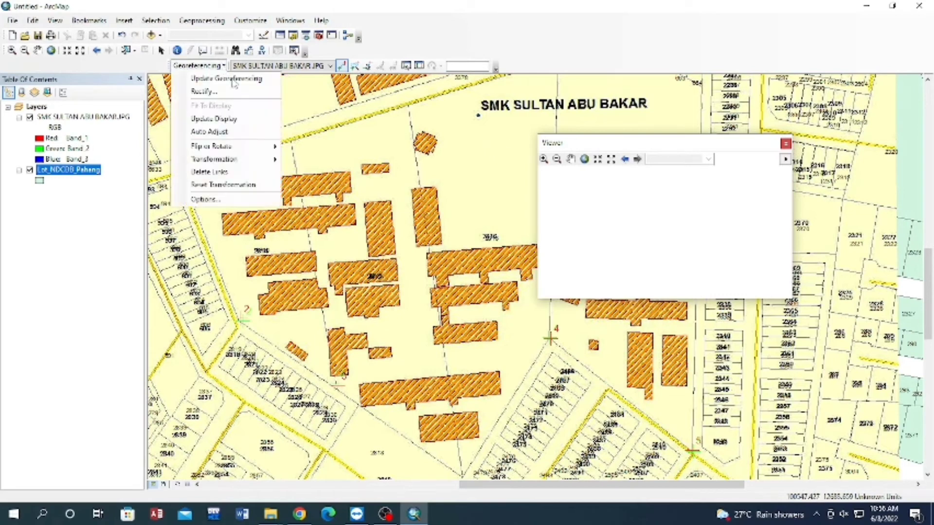
{"action": "left_click", "coordinate": [207, 93]}
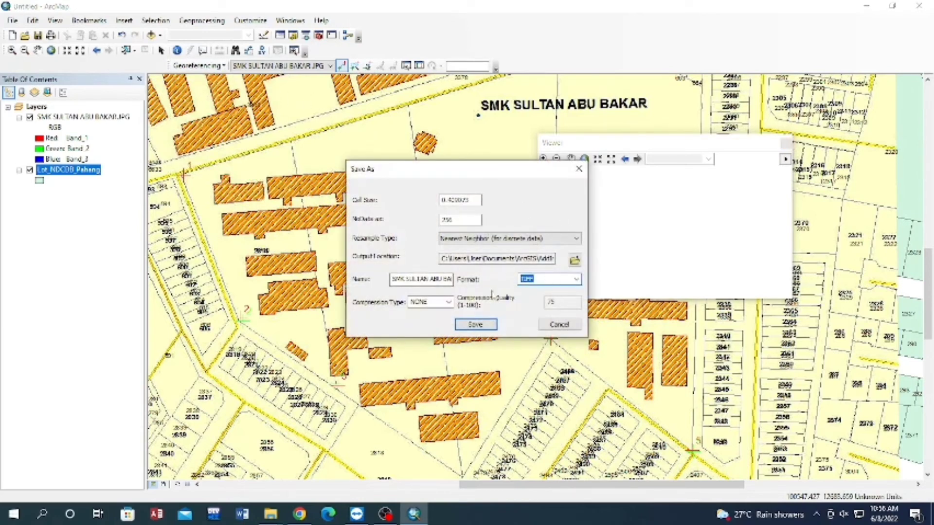
{"action": "left_click", "coordinate": [403, 280]}
{"action": "key", "text": "Right"}
{"action": "key", "text": "Right"}
{"action": "key", "text": "Right"}
{"action": "key", "text": "Right"}
{"action": "key", "text": "Right"}
{"action": "key", "text": "Right"}
{"action": "key", "text": "Right"}
{"action": "key", "text": "Right"}
{"action": "key", "text": "Right"}
{"action": "key", "text": "Right"}
{"action": "key", "text": "Right"}
{"action": "key", "text": "Right"}
{"action": "key", "text": "Right"}
{"action": "key", "text": "Right"}
{"action": "key", "text": "Right"}
{"action": "key", "text": "Right"}
{"action": "key", "text": "Right"}
{"action": "key", "text": "Right"}
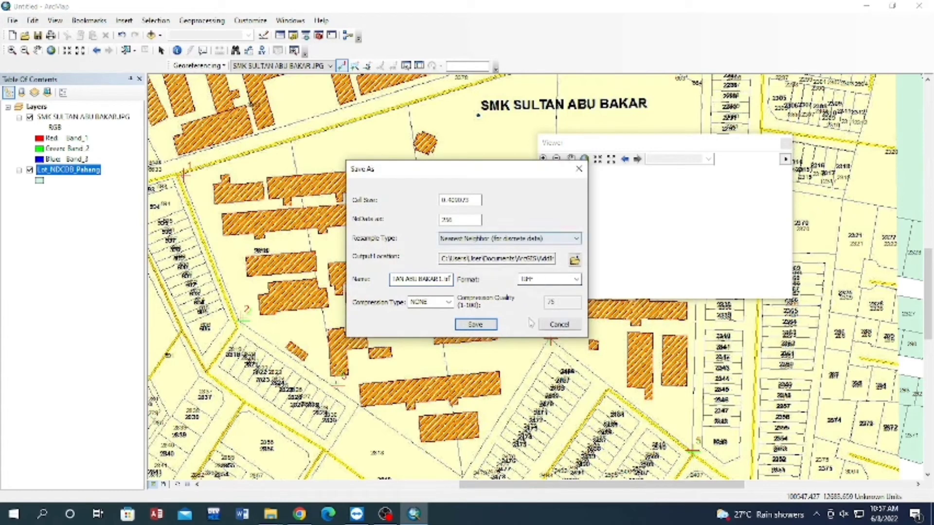
{"action": "left_click", "coordinate": [486, 326]}
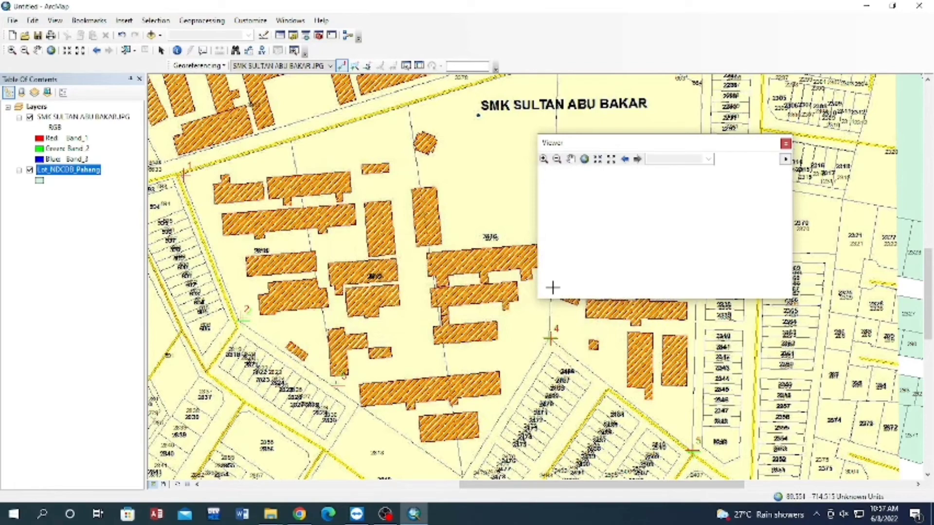
Save the map document with a file name made of GEOREFERENCING_ and the author's name.
{"action": "right_click", "coordinate": [74, 171]}
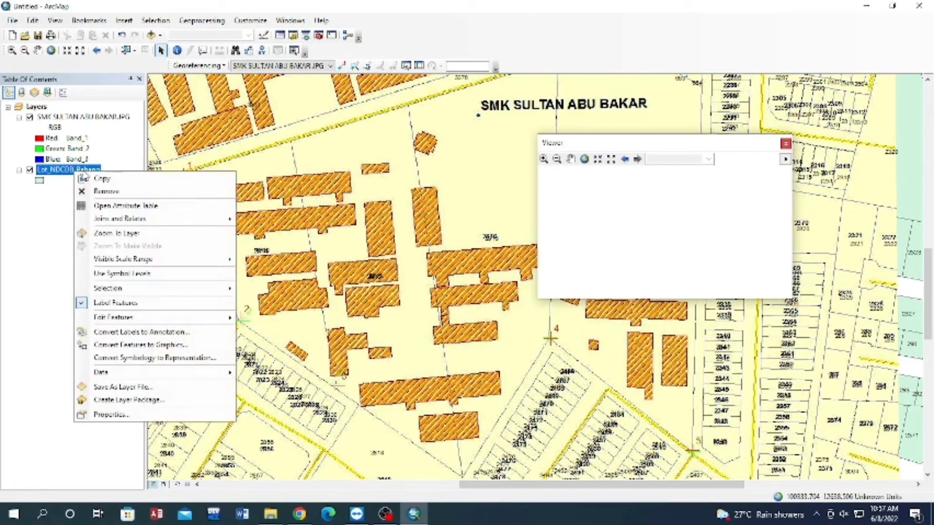
{"action": "left_click", "coordinate": [132, 239]}
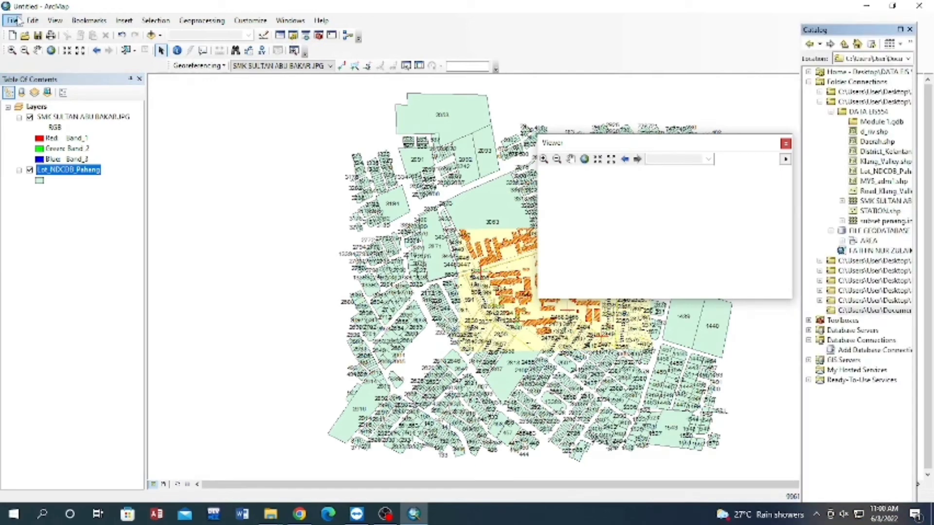
{"action": "left_click", "coordinate": [14, 21]}
{"action": "left_click", "coordinate": [29, 73]}
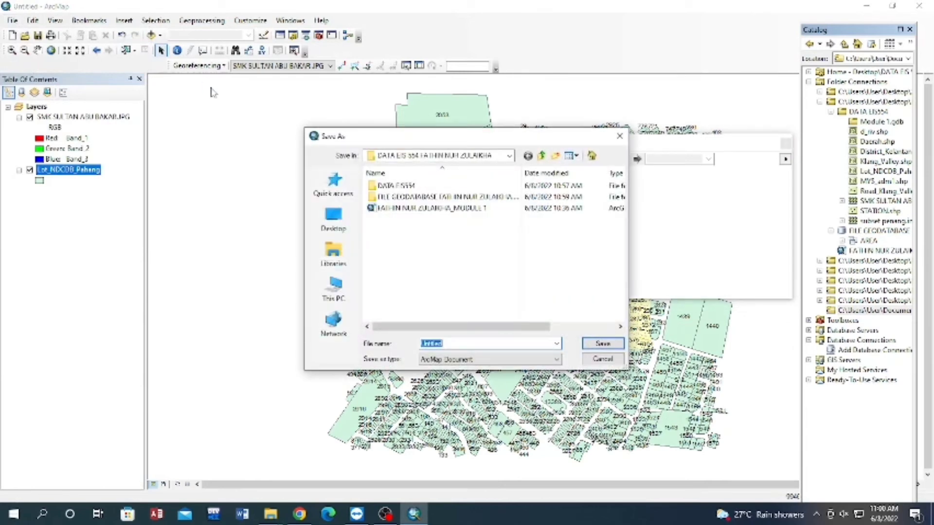
{"action": "key", "text": "BackSpace"}
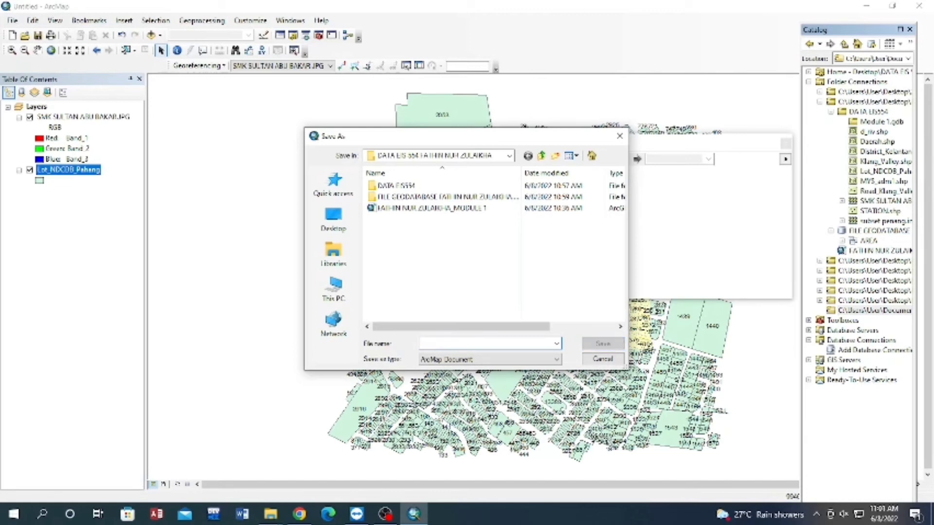
{"action": "type", "text": "GF"}
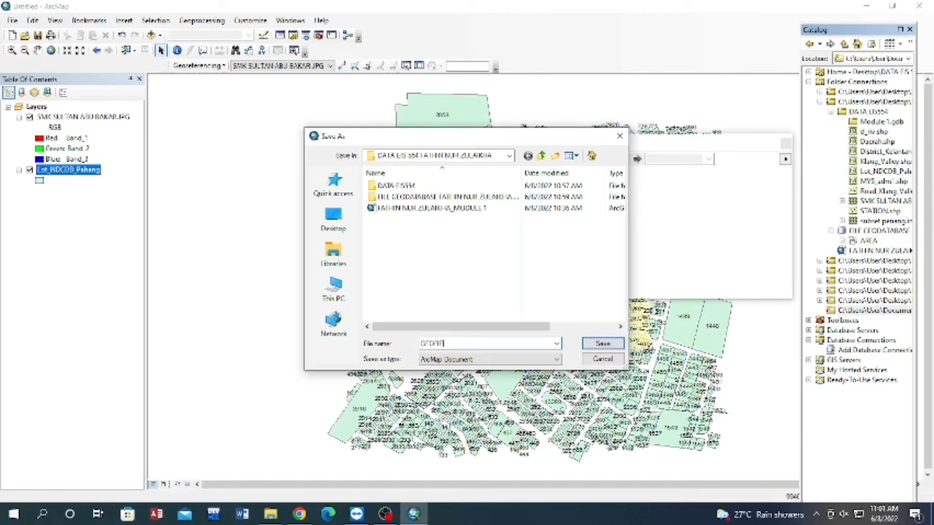
{"action": "type", "text": "OREFERENCING_FATHIN ZULAIKHA"}
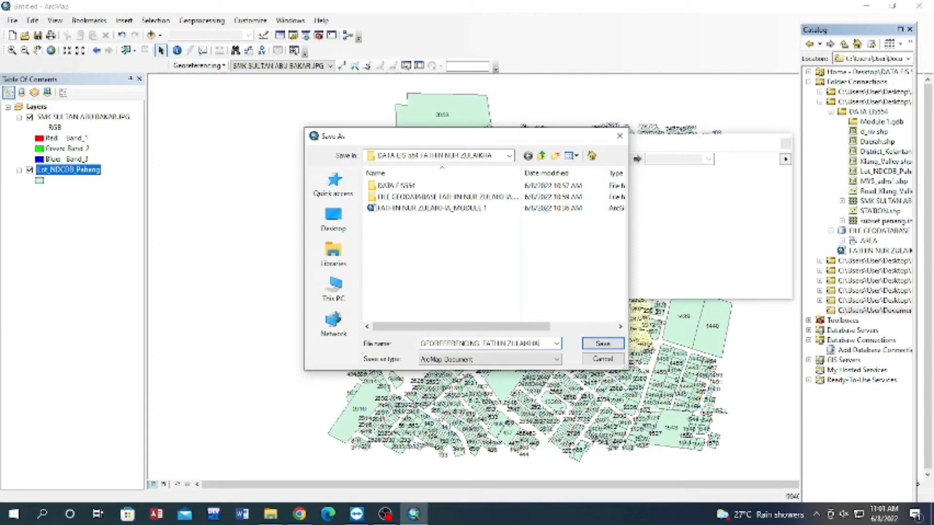
{"action": "left_click", "coordinate": [593, 342]}
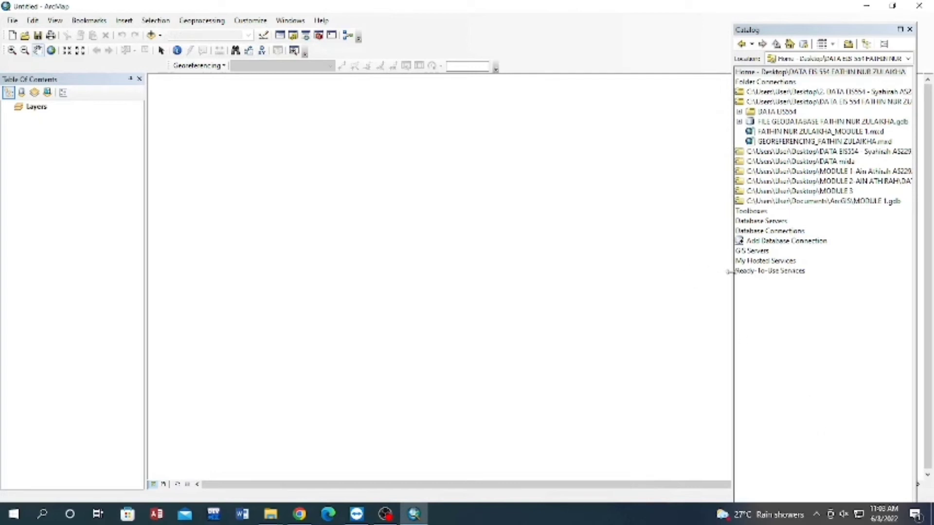
Start a new shapefile in the DATA EIS554 folder, named Educational_Building_A with the Polygon feature type.
{"action": "left_click_drag", "start_coordinate": [735, 287], "coordinate": [679, 280]}
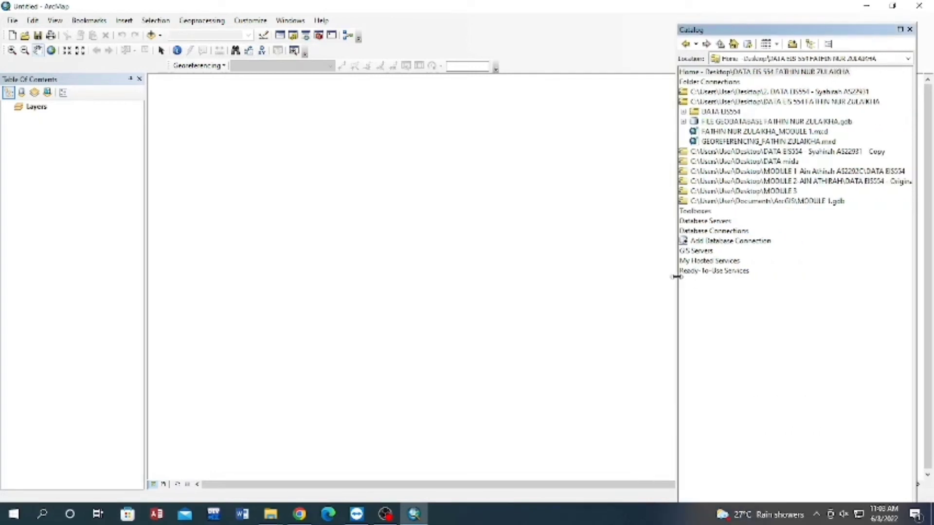
{"action": "left_click", "coordinate": [724, 112]}
{"action": "right_click", "coordinate": [733, 115]}
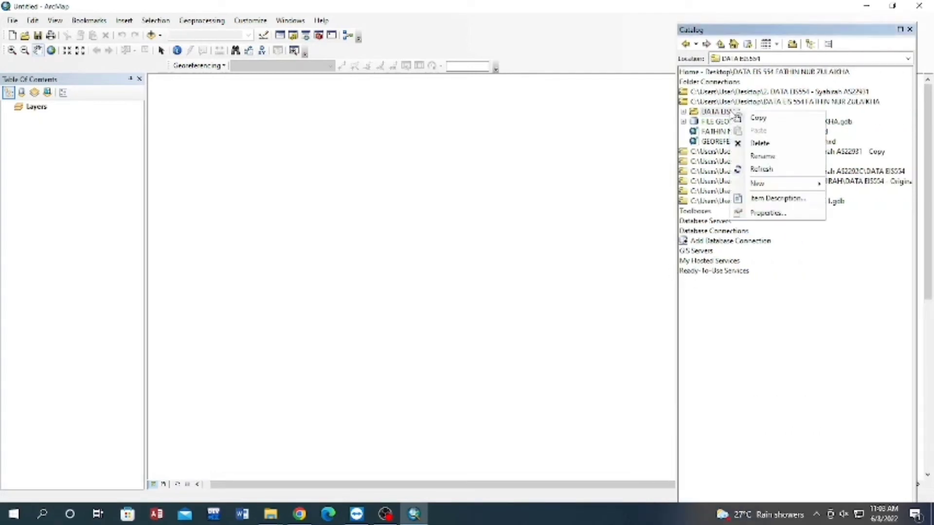
{"action": "mouse_move", "coordinate": [761, 184]}
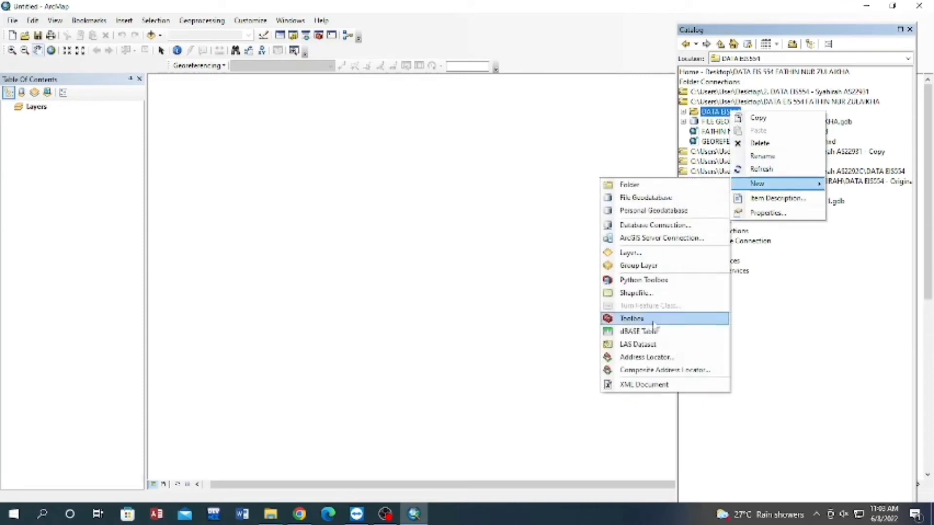
{"action": "left_click", "coordinate": [634, 293]}
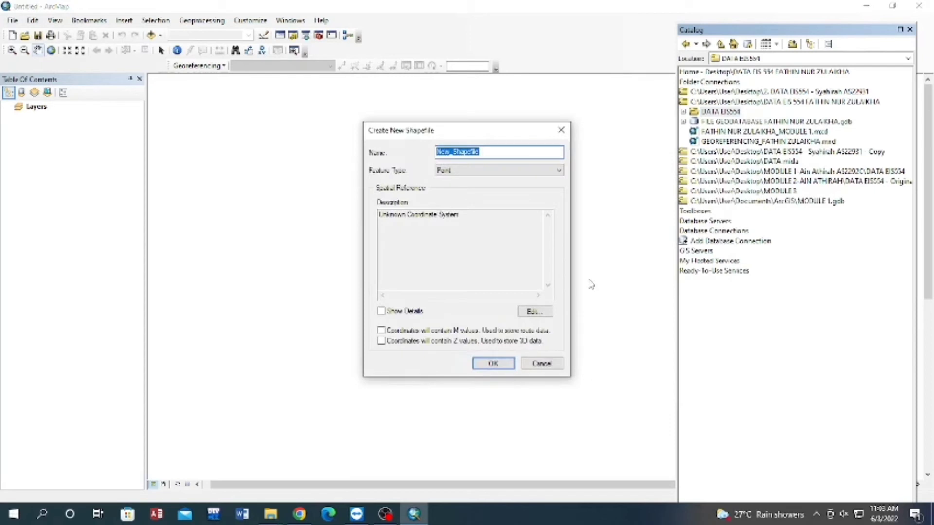
{"action": "type", "text": "Educational_Building_A"}
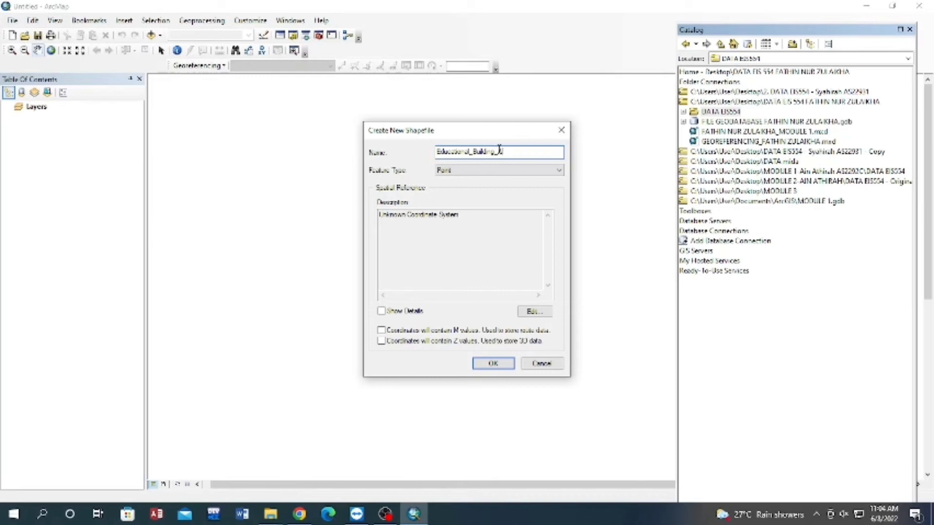
{"action": "left_click", "coordinate": [553, 176]}
{"action": "left_click", "coordinate": [515, 197]}
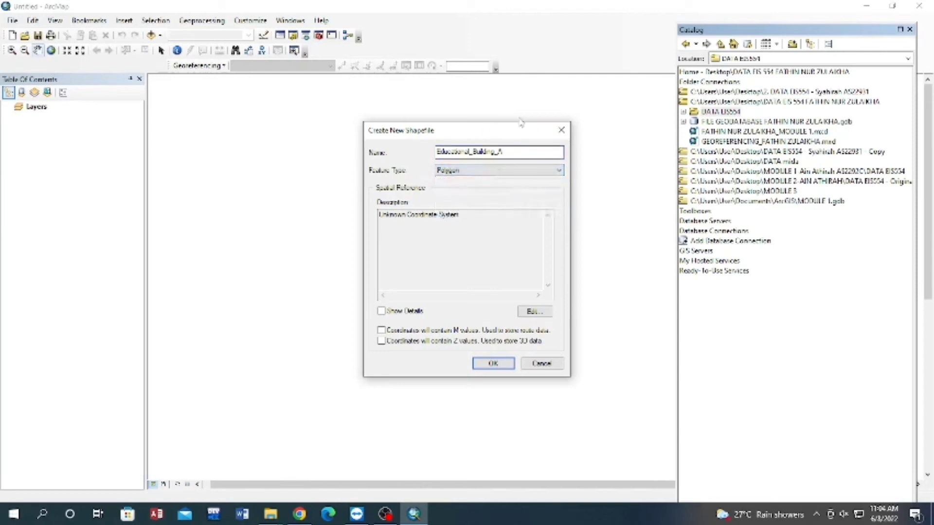
Assign the WGS 1984 geographic coordinate system to the Educational_Building_A shapefile and create it.
{"action": "left_click", "coordinate": [534, 311]}
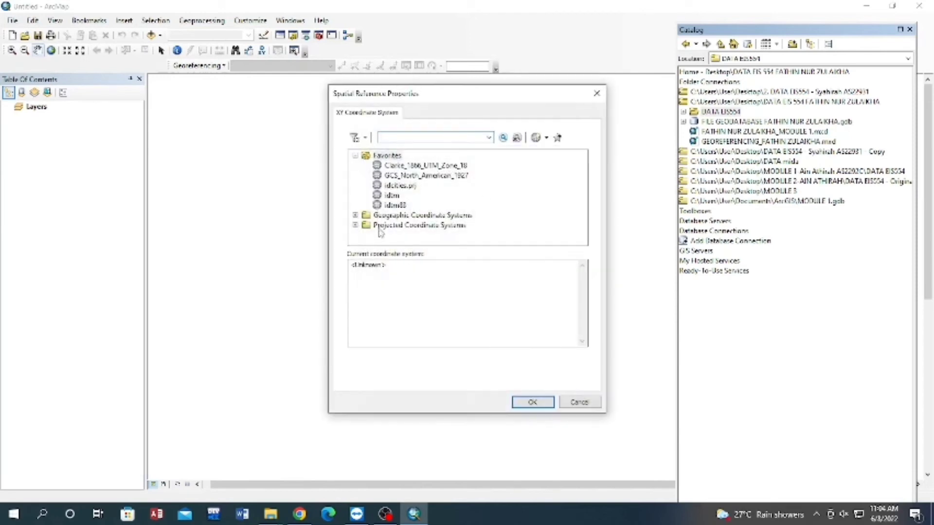
{"action": "left_click", "coordinate": [355, 215]}
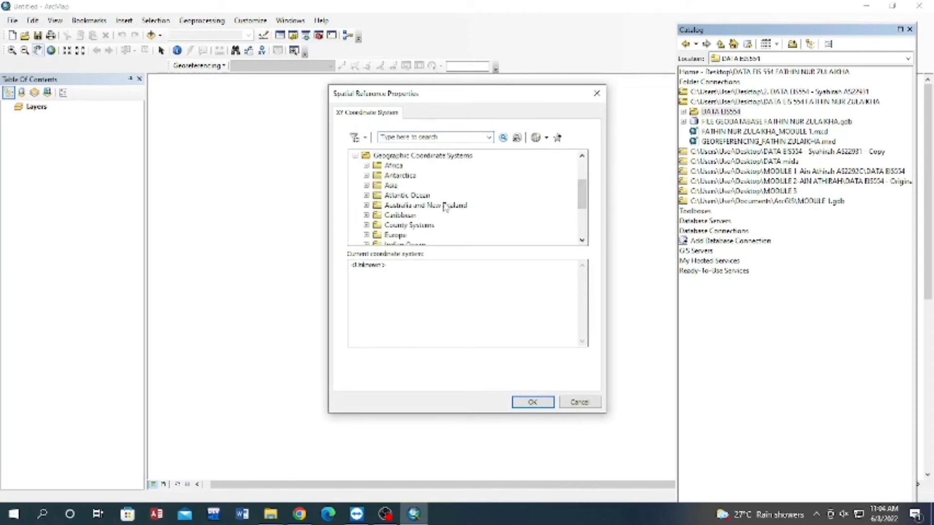
{"action": "scroll", "coordinate": [444, 206], "scroll_direction": "down", "scroll_amount": 2}
{"action": "scroll", "coordinate": [444, 207], "scroll_direction": "down", "scroll_amount": 1}
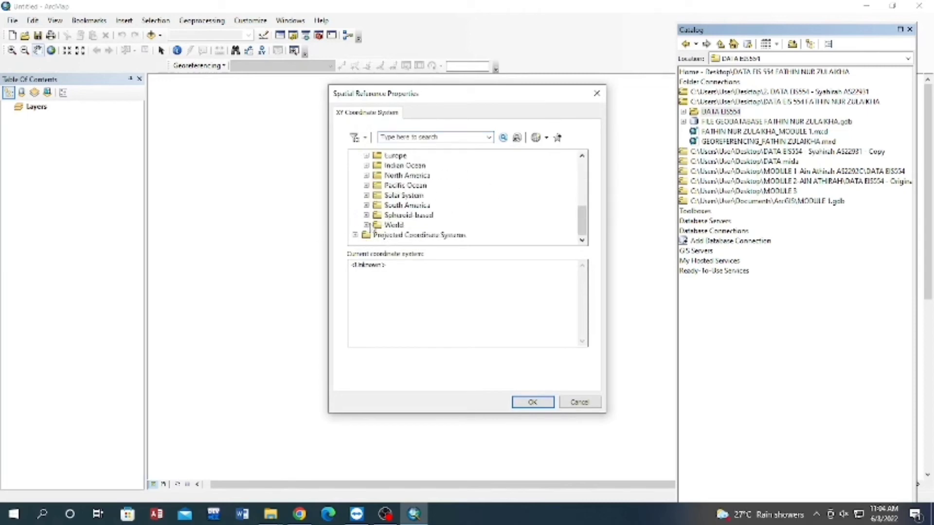
{"action": "left_click", "coordinate": [366, 225]}
{"action": "scroll", "coordinate": [418, 226], "scroll_direction": "down", "scroll_amount": 4}
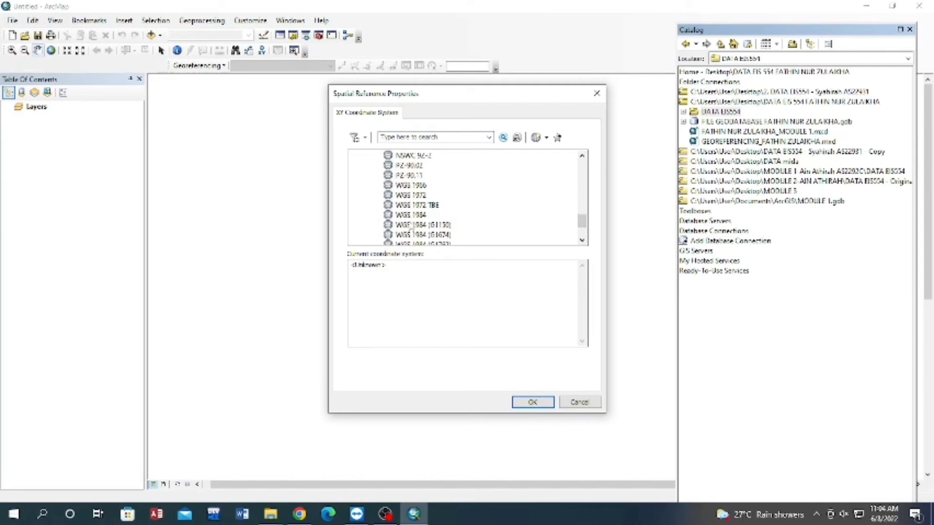
{"action": "left_click", "coordinate": [410, 215]}
{"action": "left_click", "coordinate": [538, 404]}
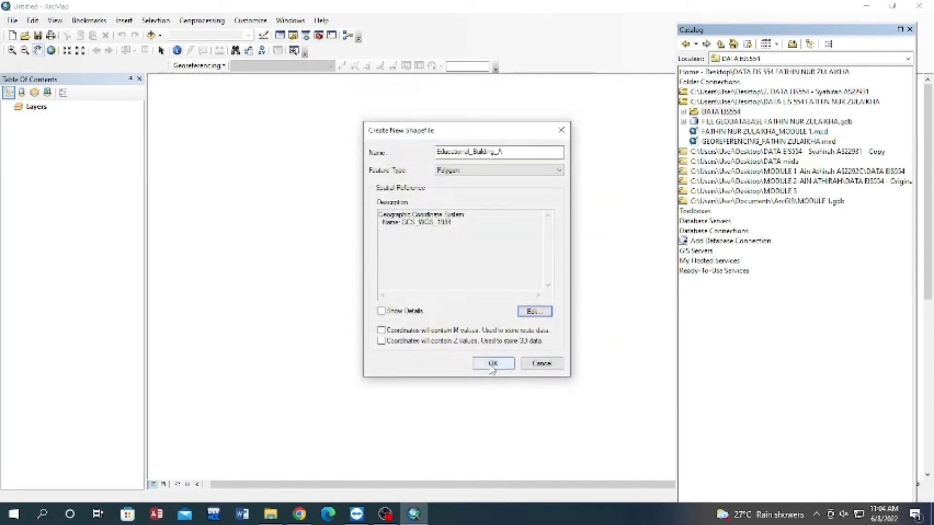
{"action": "left_click", "coordinate": [492, 364]}
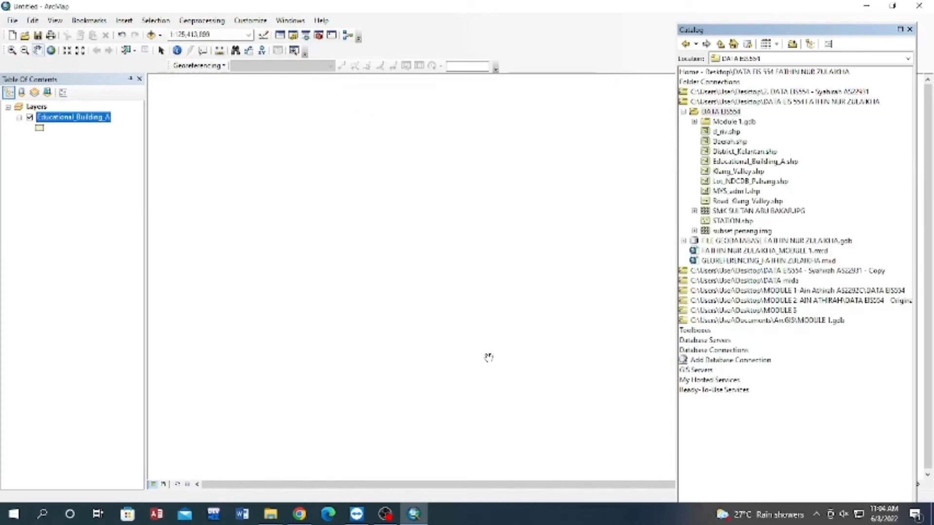
Display the Editor toolbar and start an edit session for the Educational_Building_A layer.
{"action": "right_click", "coordinate": [405, 29]}
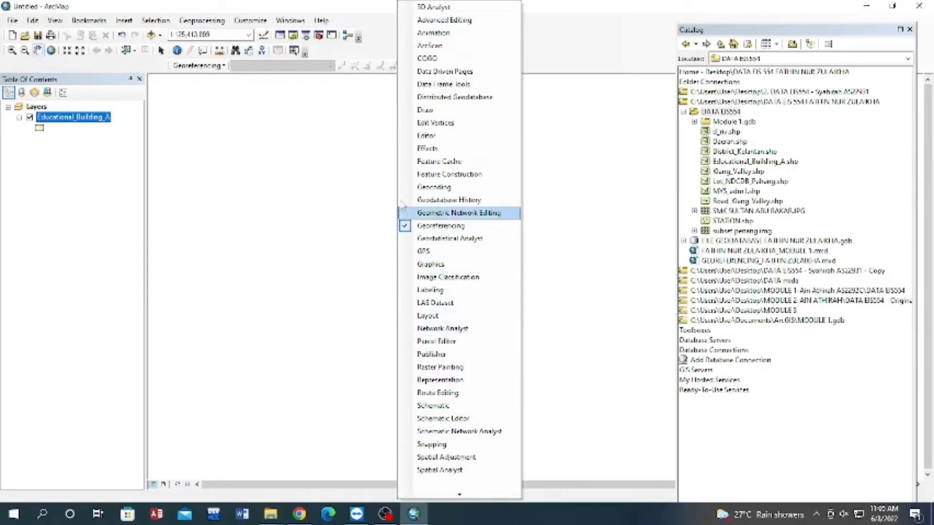
{"action": "left_click", "coordinate": [407, 136]}
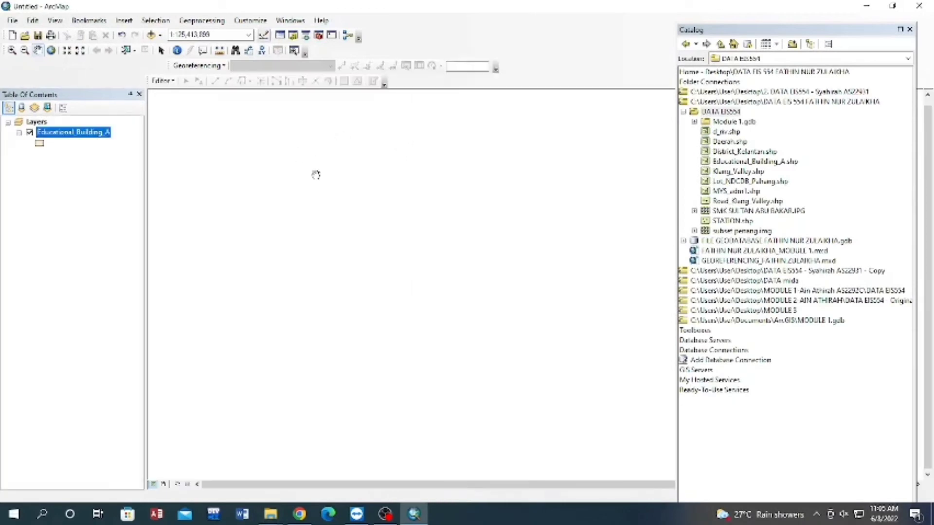
{"action": "left_click", "coordinate": [163, 81]}
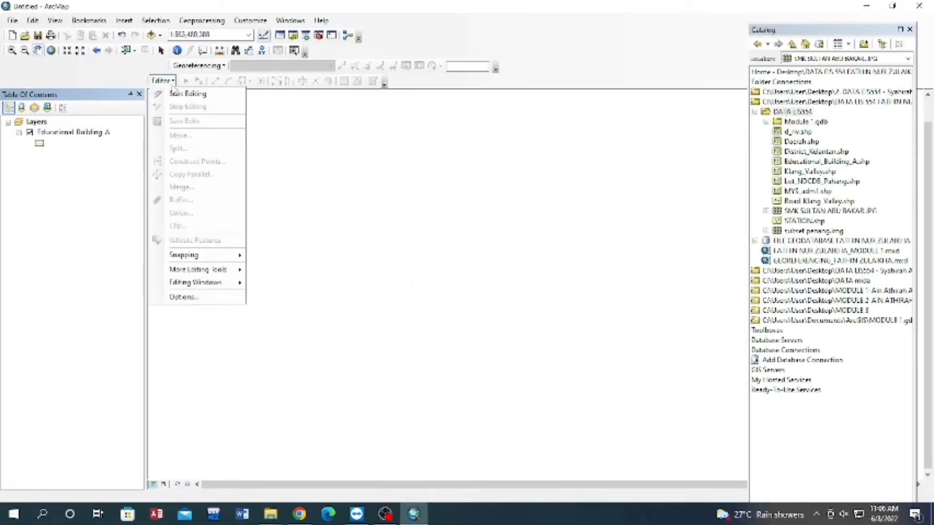
{"action": "left_click", "coordinate": [193, 94]}
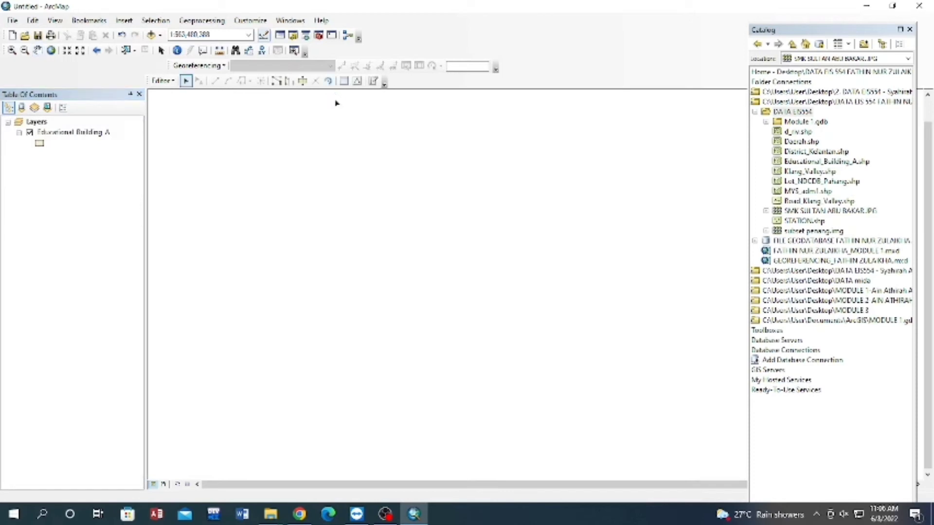
Select the Educational_Building_A template for new features and bring the SMK SULTAN ABU BAKAR.JPG image into the map, closing the Catalog.
{"action": "left_click", "coordinate": [373, 81]}
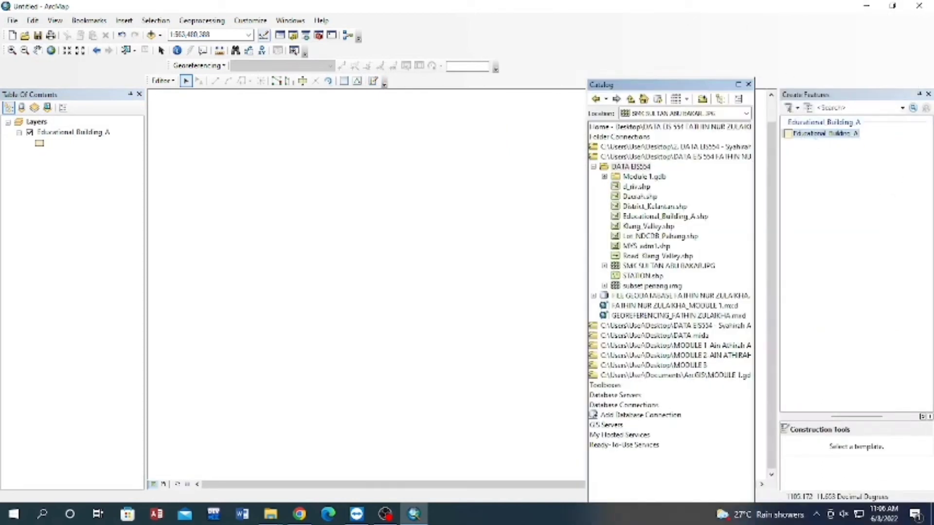
{"action": "left_click", "coordinate": [822, 133]}
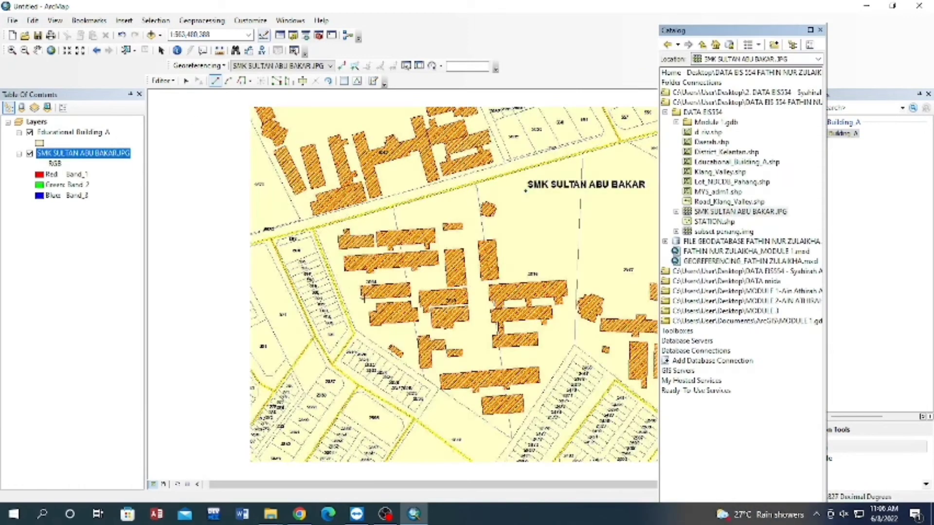
{"action": "scroll", "coordinate": [370, 298], "scroll_direction": "up", "scroll_amount": 2}
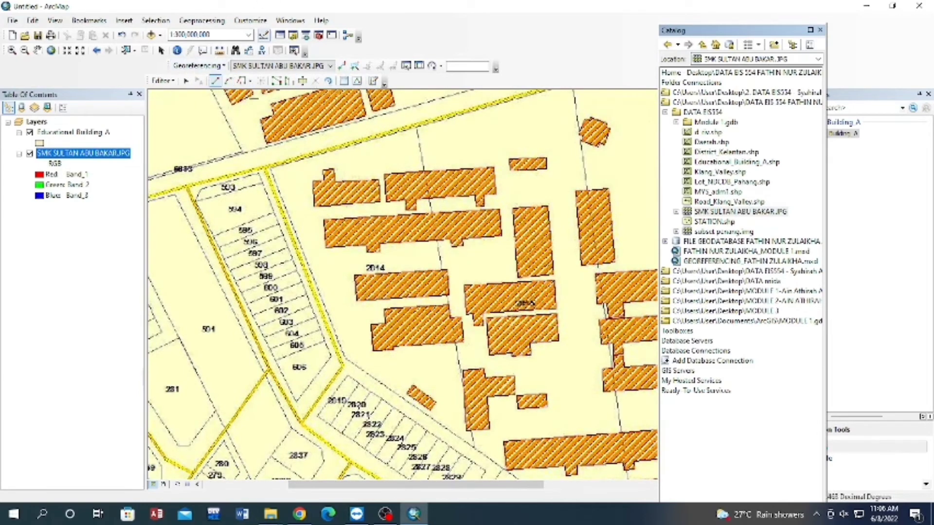
{"action": "left_click", "coordinate": [820, 30]}
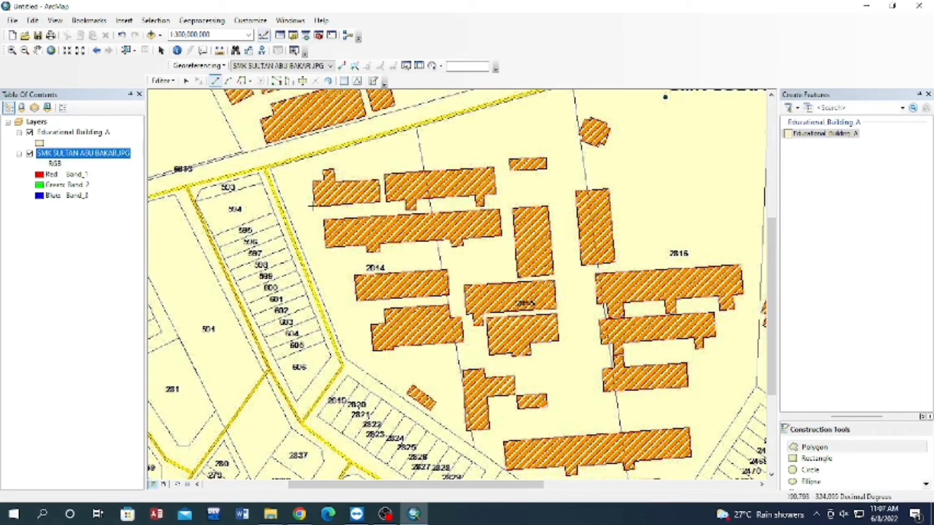
Digitize the northwestern building above lot label 2814 as a polygon, including the small projection on its north side.
{"action": "scroll", "coordinate": [323, 228], "scroll_direction": "down", "scroll_amount": 2}
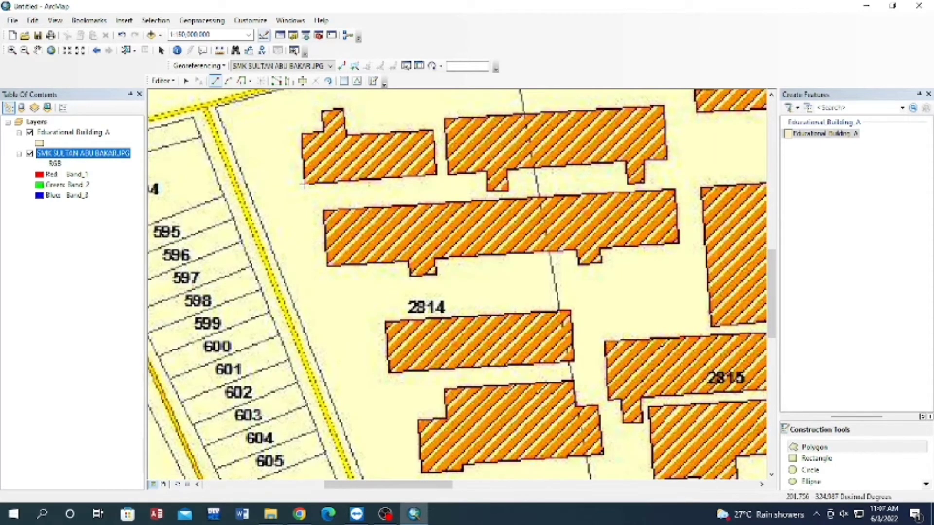
{"action": "left_click", "coordinate": [303, 184]}
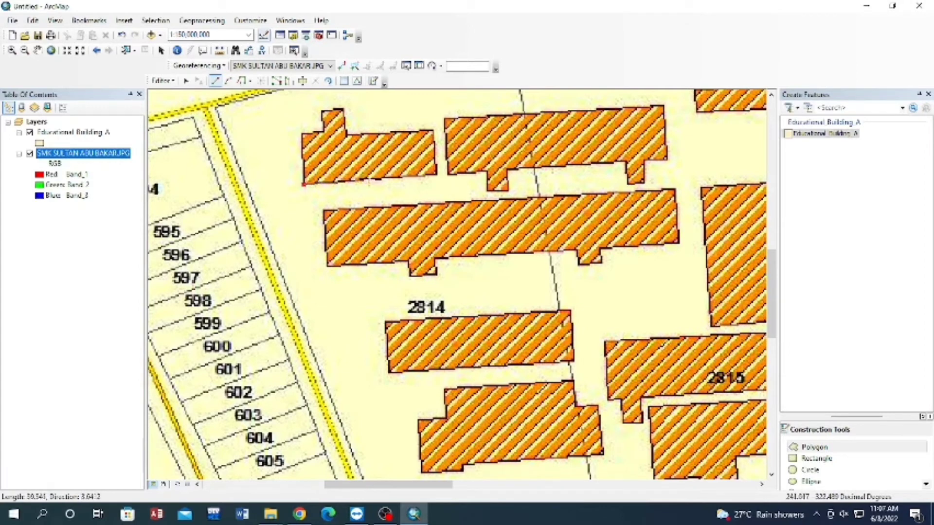
{"action": "left_click", "coordinate": [436, 175]}
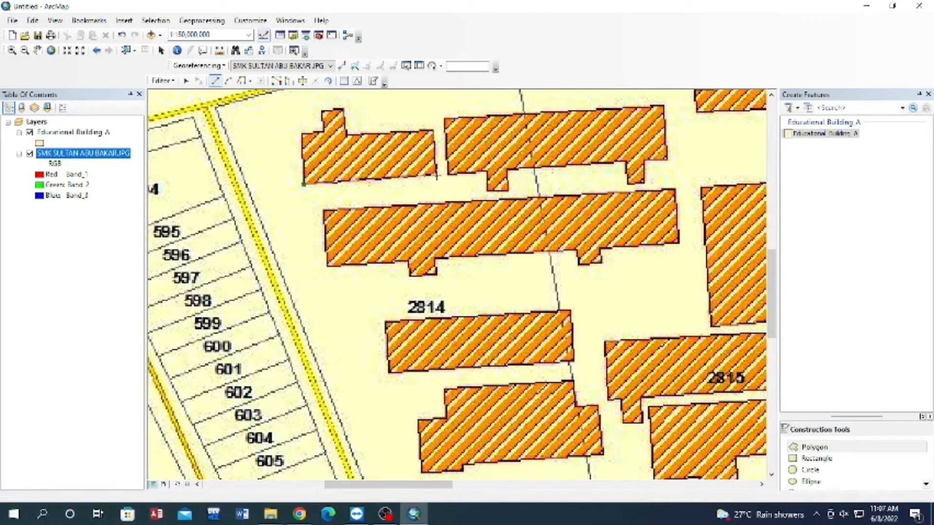
{"action": "left_click", "coordinate": [432, 129]}
{"action": "left_click", "coordinate": [346, 134]}
{"action": "left_click", "coordinate": [343, 109]}
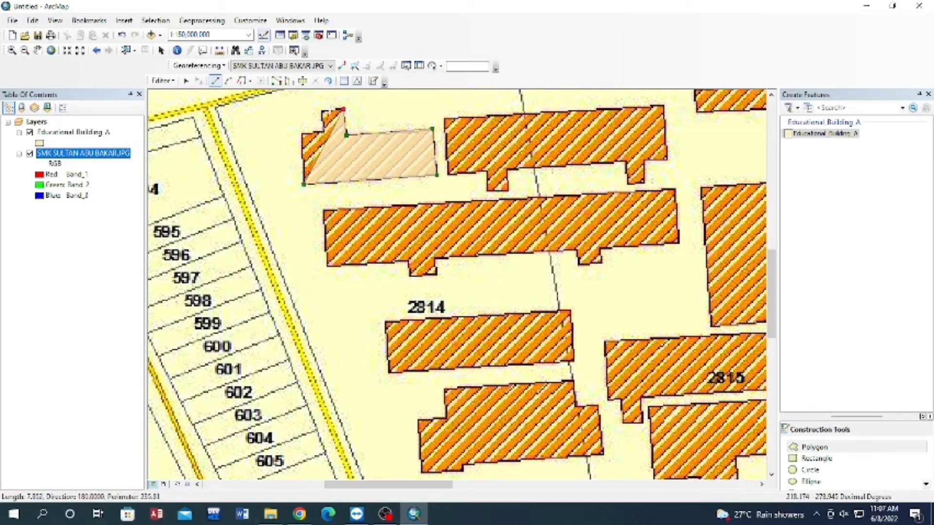
{"action": "left_click", "coordinate": [323, 110]}
{"action": "left_click", "coordinate": [323, 130]}
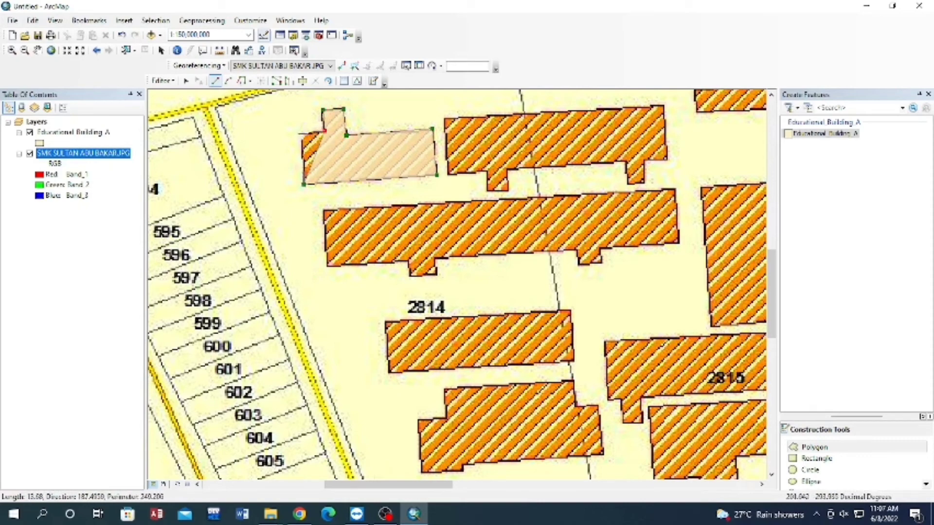
{"action": "double_click", "coordinate": [301, 132]}
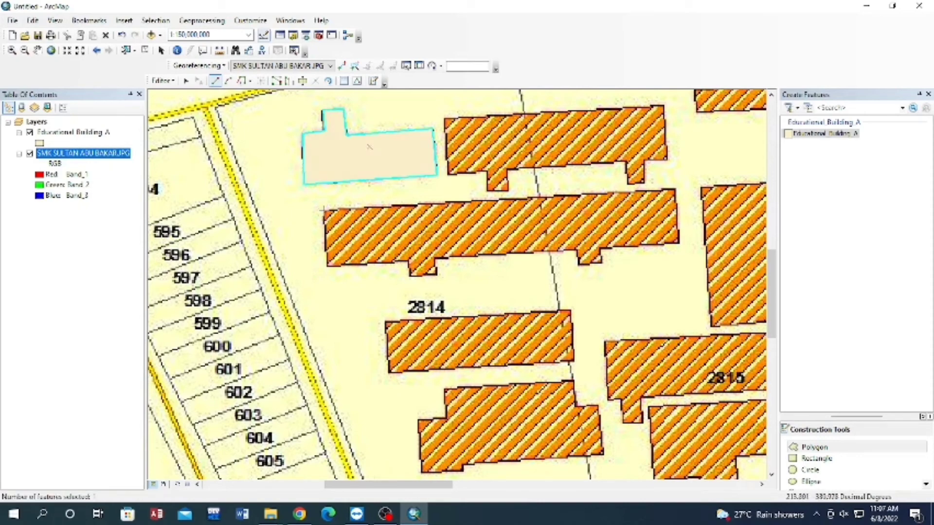
Digitize the long building just above lot label 2814 as a polygon, including the two small projections on its south side.
{"action": "left_click", "coordinate": [323, 210]}
{"action": "left_click", "coordinate": [328, 266]}
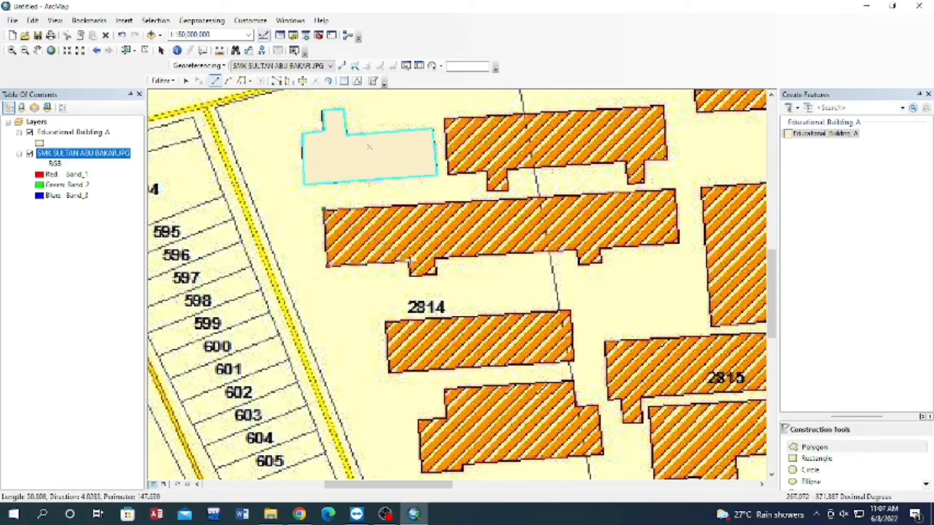
{"action": "left_click", "coordinate": [410, 260]}
{"action": "left_click", "coordinate": [411, 275]}
{"action": "left_click", "coordinate": [436, 276]}
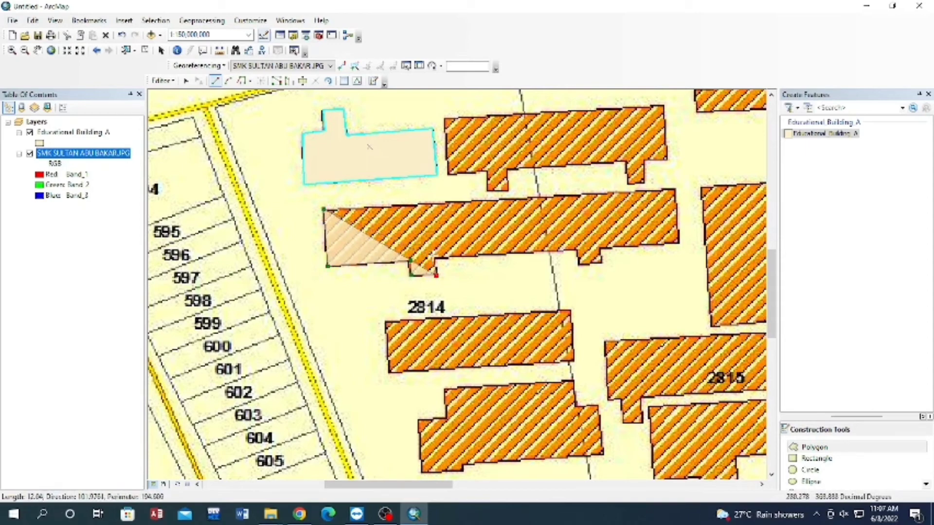
{"action": "left_click", "coordinate": [434, 258]}
{"action": "left_click", "coordinate": [579, 250]}
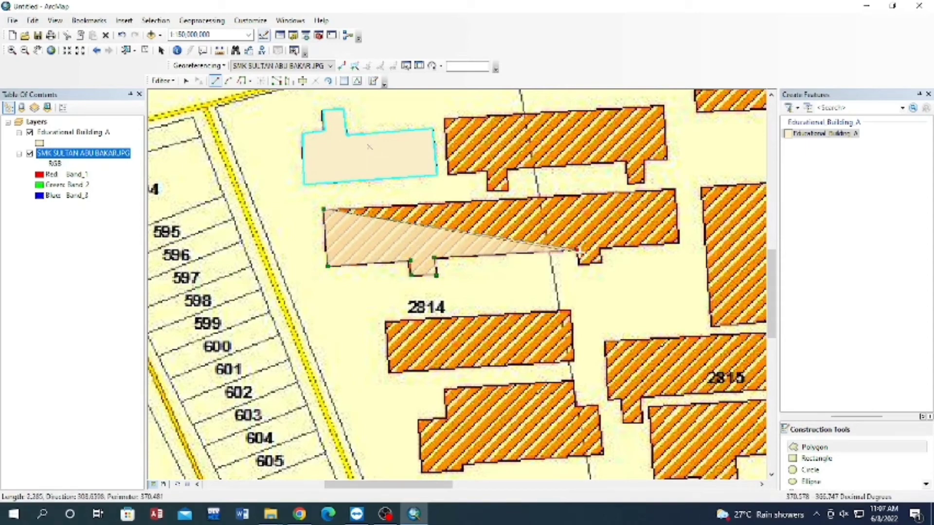
{"action": "left_click", "coordinate": [578, 265]}
{"action": "left_click", "coordinate": [601, 263]}
{"action": "left_click", "coordinate": [599, 249]}
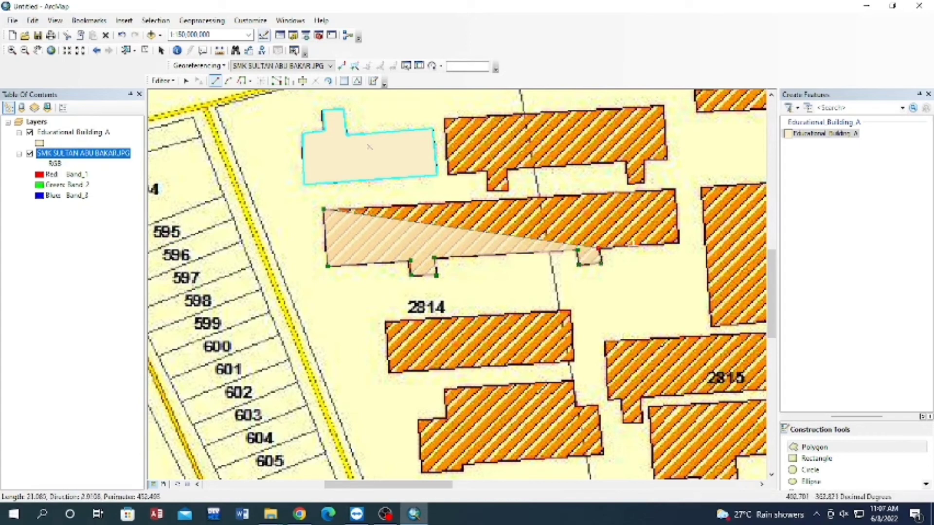
{"action": "left_click", "coordinate": [679, 242]}
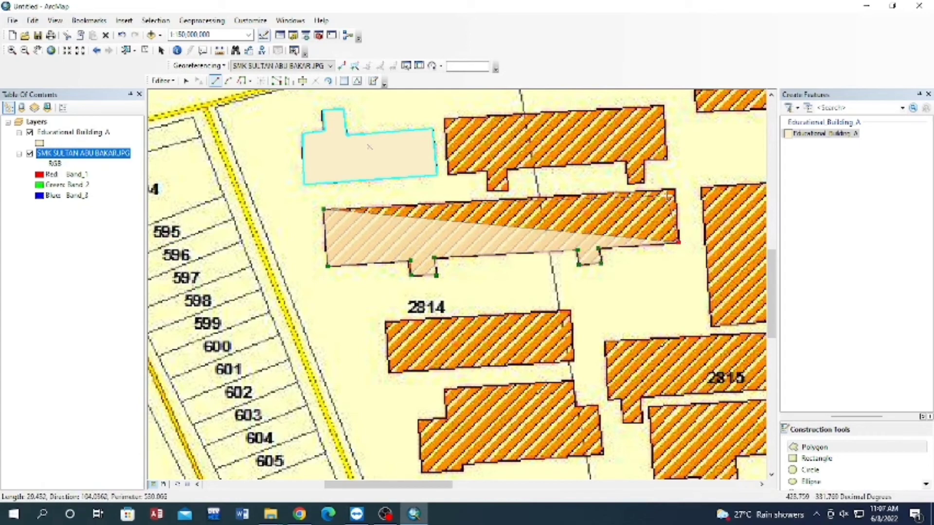
{"action": "double_click", "coordinate": [676, 189]}
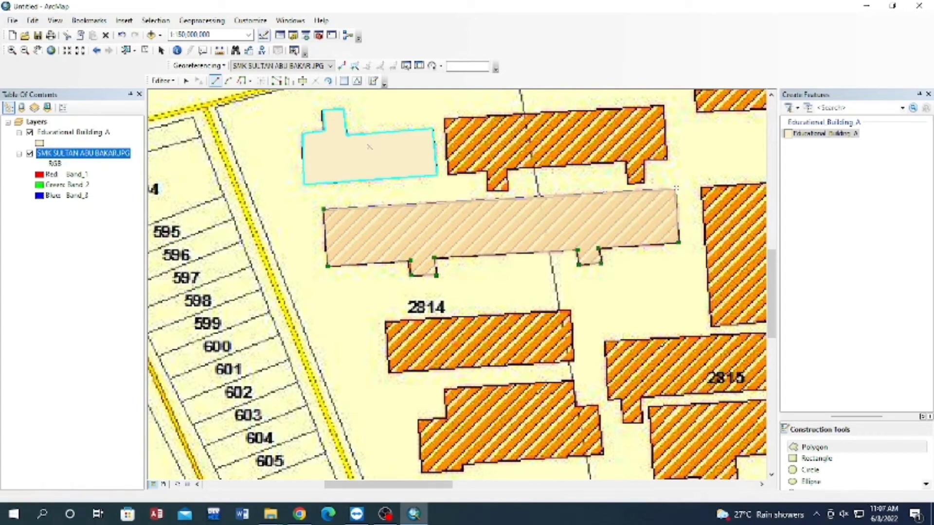
Digitize the rectangular building directly below lot label 2814 as a four-corner polygon.
{"action": "left_click", "coordinate": [385, 322]}
{"action": "left_click", "coordinate": [389, 373]}
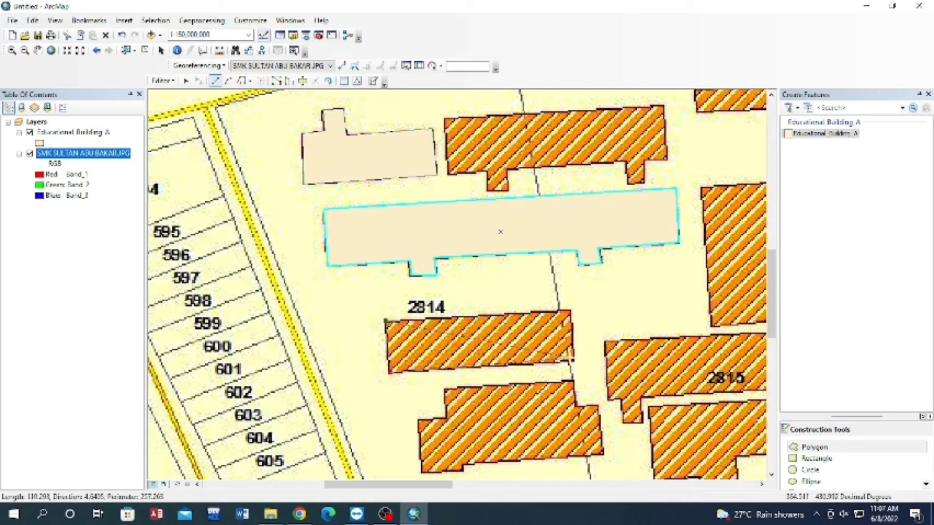
{"action": "left_click", "coordinate": [575, 361]}
{"action": "double_click", "coordinate": [571, 311]}
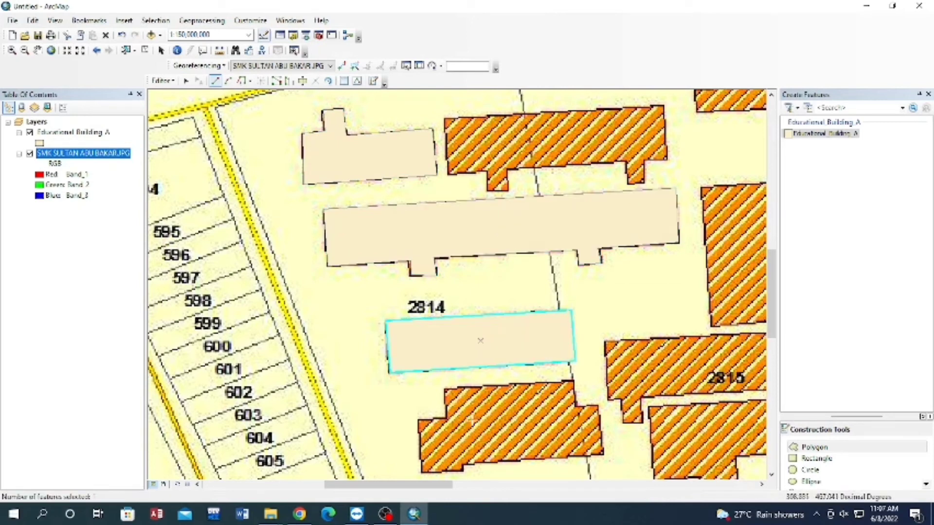
Trace the stepped building south of the rectangular one as a polygon, closing it straight across its notched northwest corner.
{"action": "left_click", "coordinate": [444, 389]}
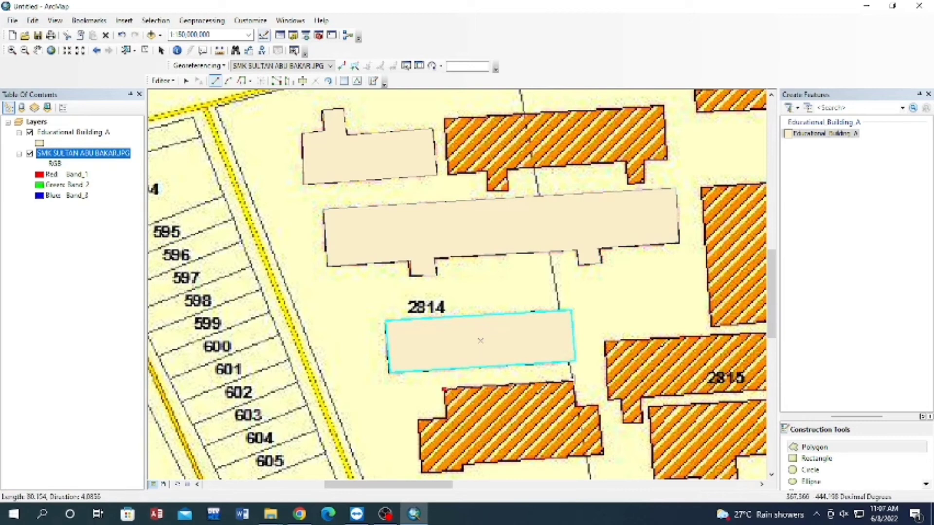
{"action": "left_click", "coordinate": [573, 380]}
{"action": "left_click", "coordinate": [576, 407]}
{"action": "left_click", "coordinate": [598, 405]}
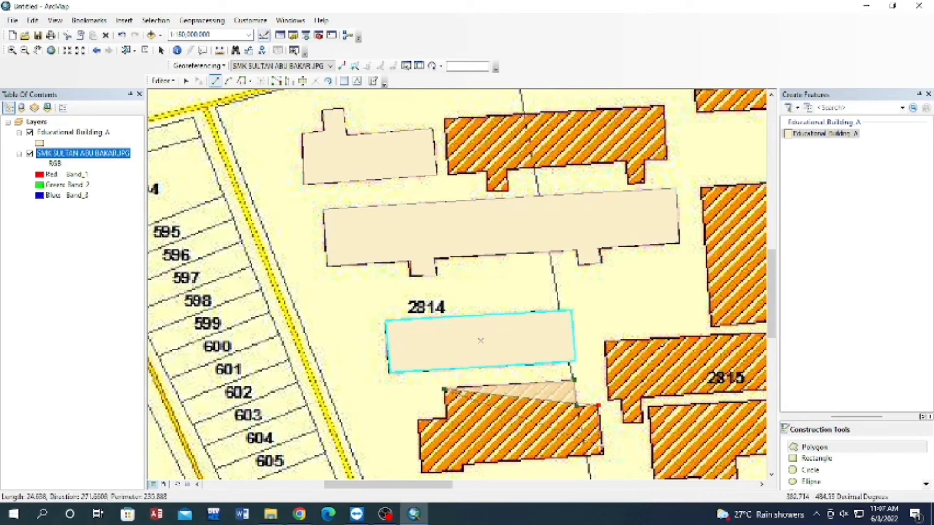
{"action": "left_click", "coordinate": [604, 454]}
{"action": "left_click", "coordinate": [466, 465]}
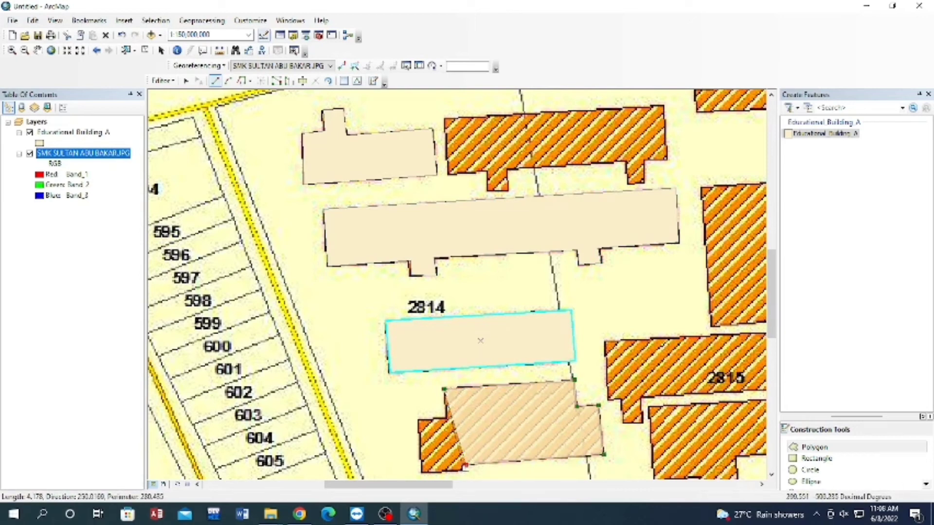
{"action": "left_click", "coordinate": [463, 471]}
{"action": "left_click", "coordinate": [420, 473]}
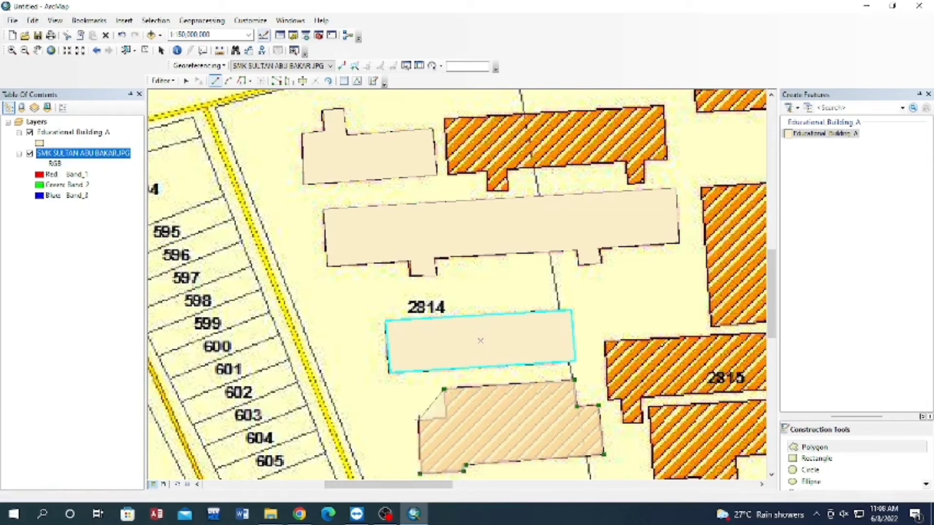
{"action": "double_click", "coordinate": [418, 419]}
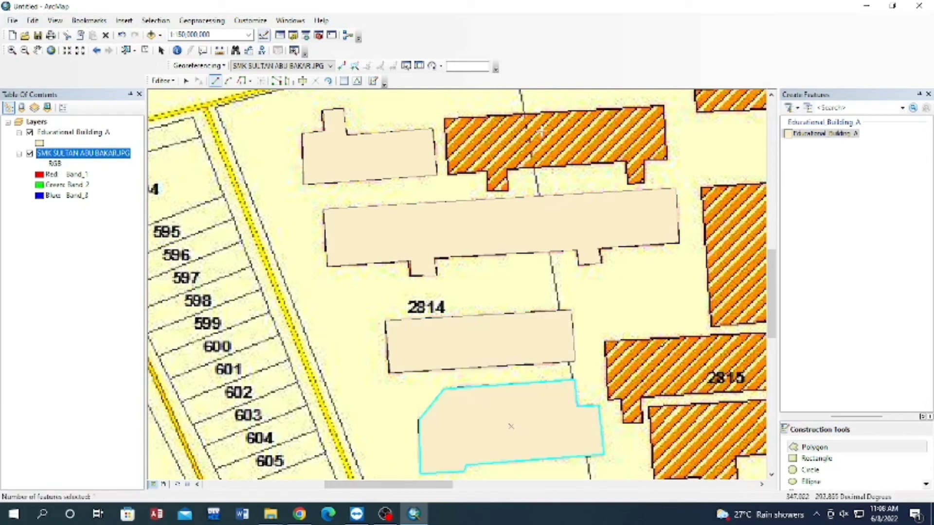
Digitize the building north of the long building above lot label 2814 as a polygon, including its two small south-side projections.
{"action": "left_click", "coordinate": [444, 118]}
{"action": "left_click", "coordinate": [665, 105]}
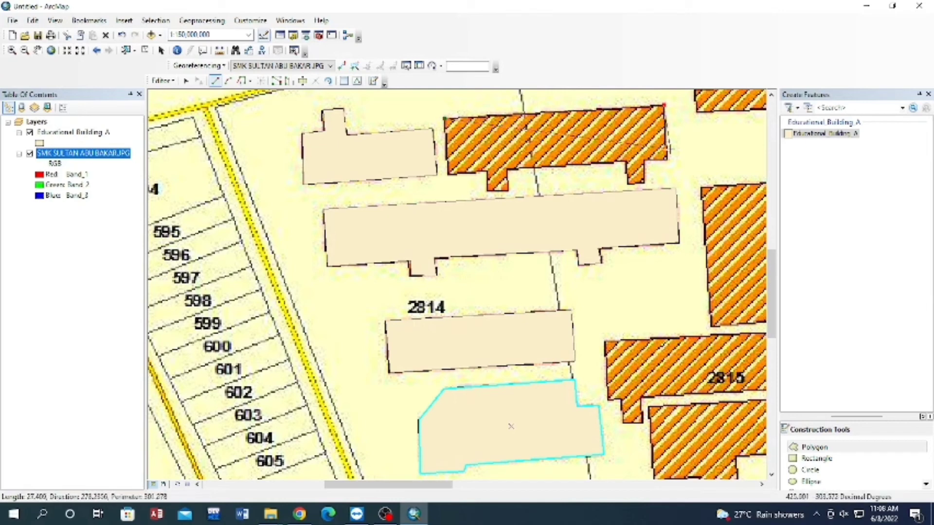
{"action": "left_click", "coordinate": [668, 159]}
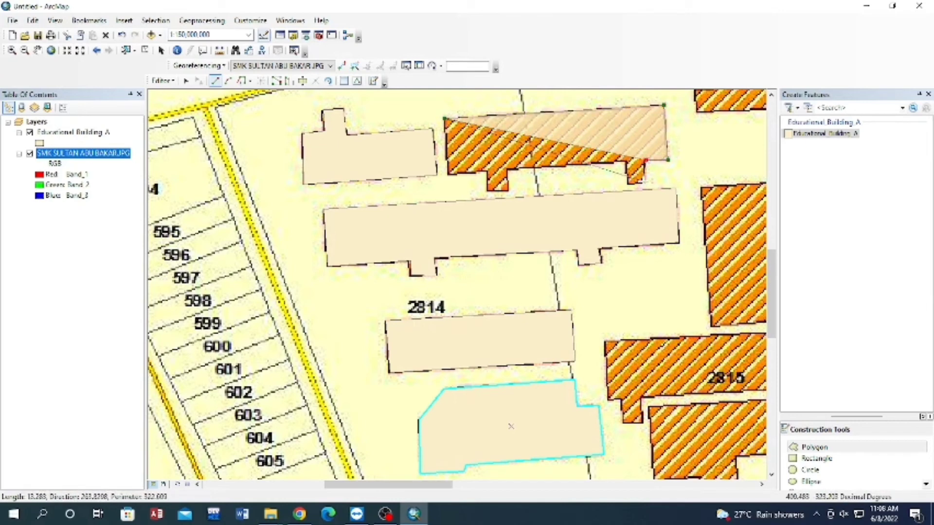
{"action": "left_click", "coordinate": [645, 160]}
{"action": "left_click", "coordinate": [645, 182]}
{"action": "left_click", "coordinate": [628, 184]}
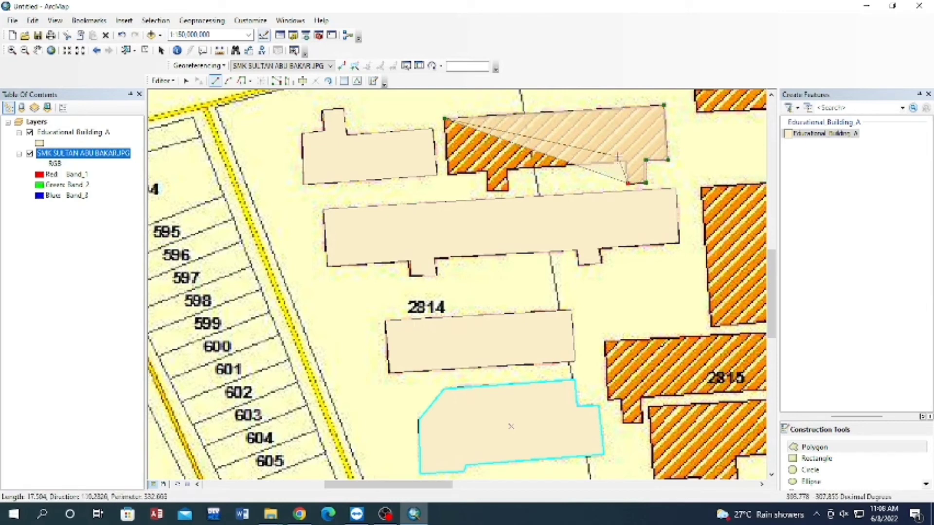
{"action": "left_click", "coordinate": [627, 164]}
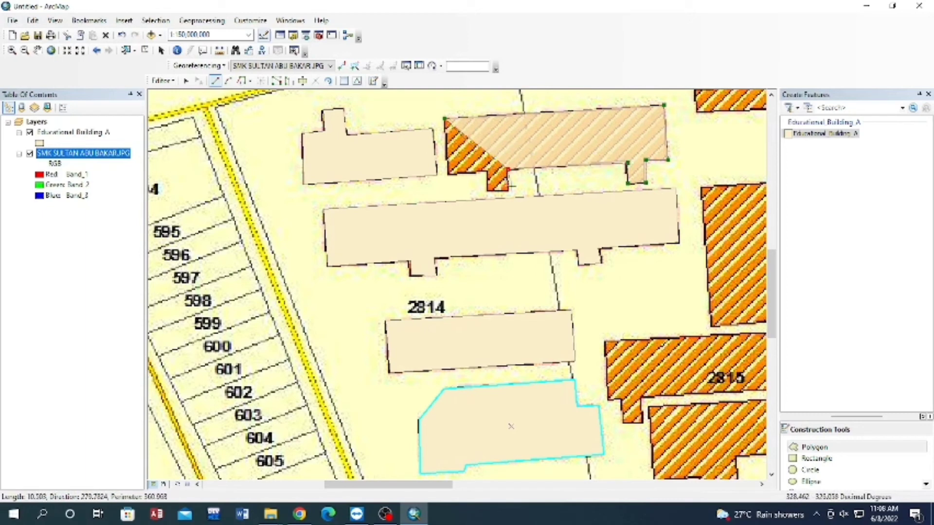
{"action": "left_click", "coordinate": [507, 169]}
{"action": "left_click", "coordinate": [507, 190]}
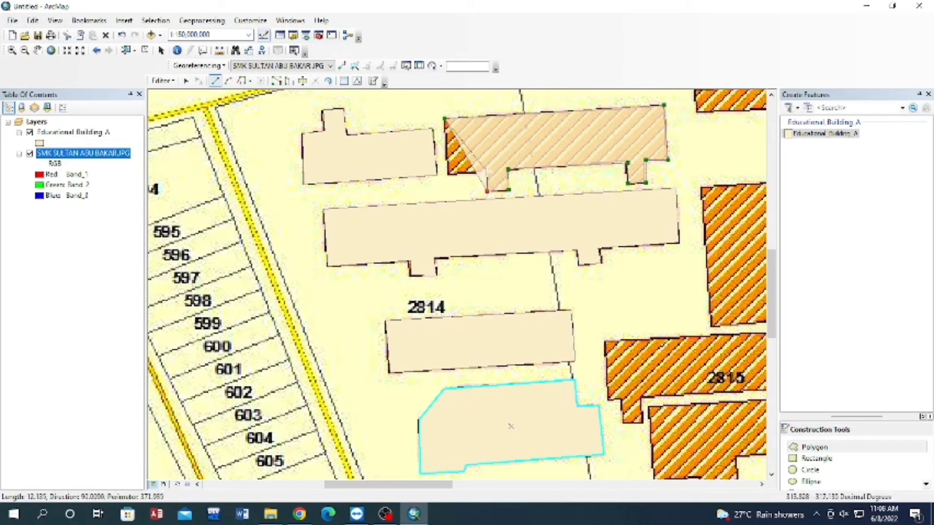
{"action": "double_click", "coordinate": [447, 174]}
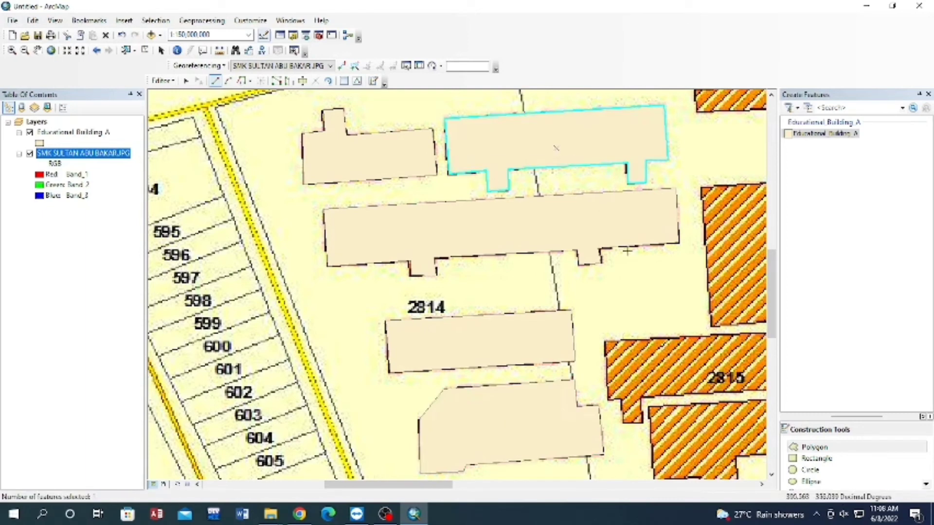
Digitize the small rectangular building northeast of the two-projection building as a four-corner polygon.
{"action": "scroll", "coordinate": [580, 351], "scroll_direction": "down", "scroll_amount": 1}
{"action": "scroll", "coordinate": [615, 345], "scroll_direction": "down", "scroll_amount": 1}
{"action": "scroll", "coordinate": [601, 337], "scroll_direction": "up", "scroll_amount": 2}
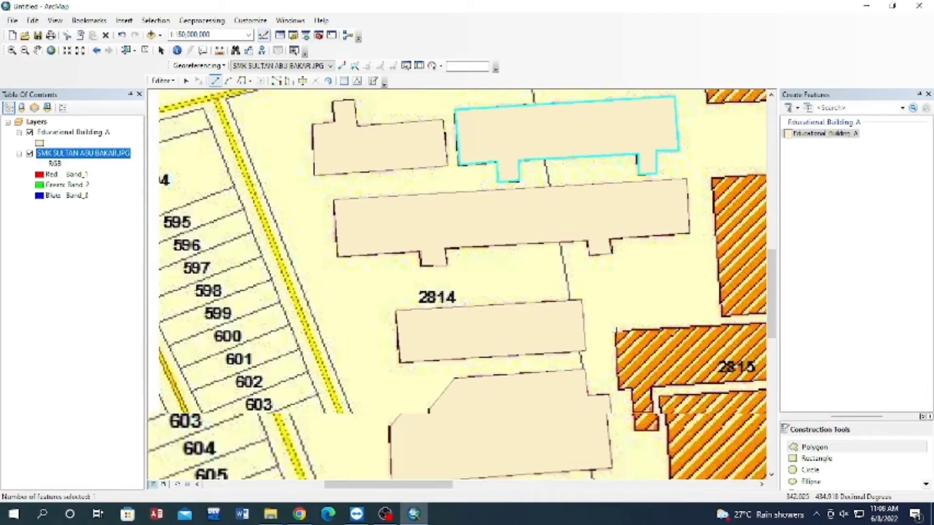
{"action": "left_click", "coordinate": [37, 50]}
{"action": "left_click_drag", "start_coordinate": [678, 278], "coordinate": [531, 382]}
{"action": "left_click_drag", "start_coordinate": [678, 262], "coordinate": [611, 236]}
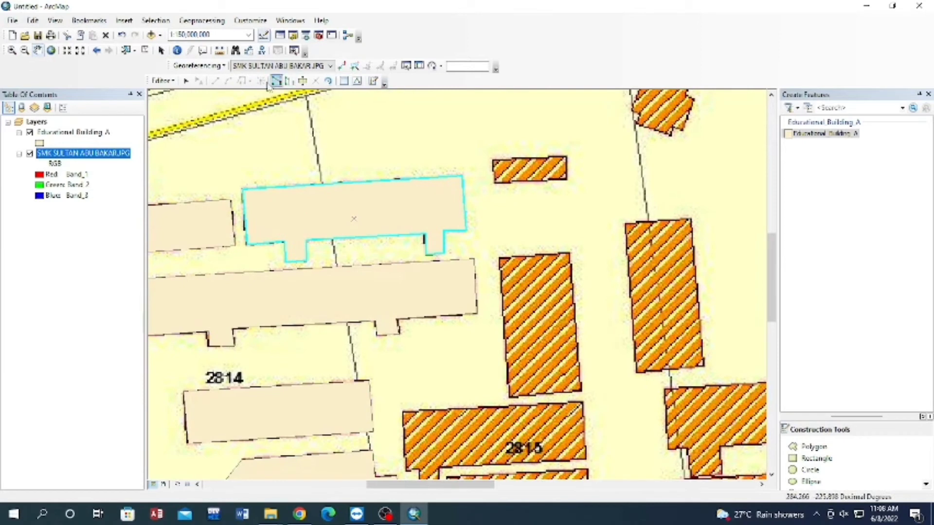
{"action": "left_click", "coordinate": [814, 447]}
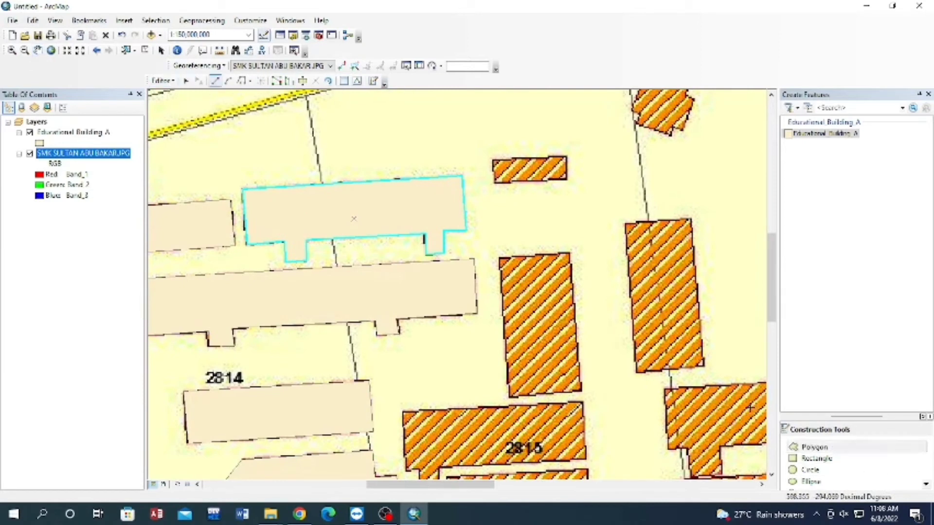
{"action": "left_click", "coordinate": [493, 157]}
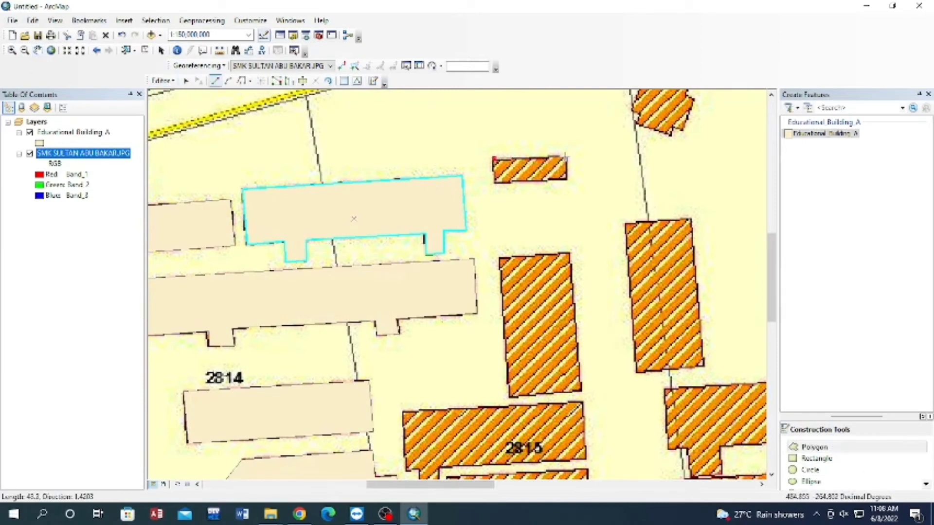
{"action": "left_click", "coordinate": [567, 157]}
{"action": "left_click", "coordinate": [568, 181]}
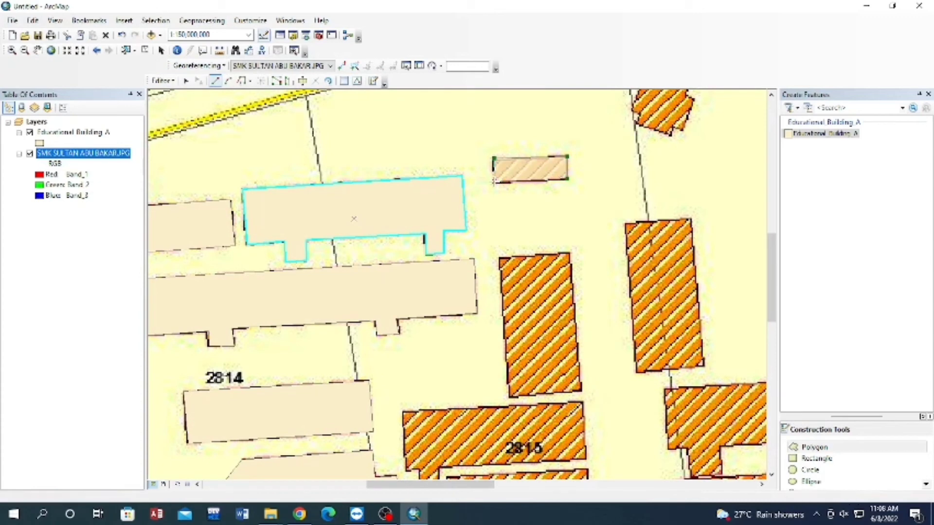
{"action": "double_click", "coordinate": [494, 182]}
Digitize the upright rectangular building directly above the building labelled 2815 as a four-corner polygon.
{"action": "left_click", "coordinate": [500, 258]}
{"action": "left_click", "coordinate": [571, 253]}
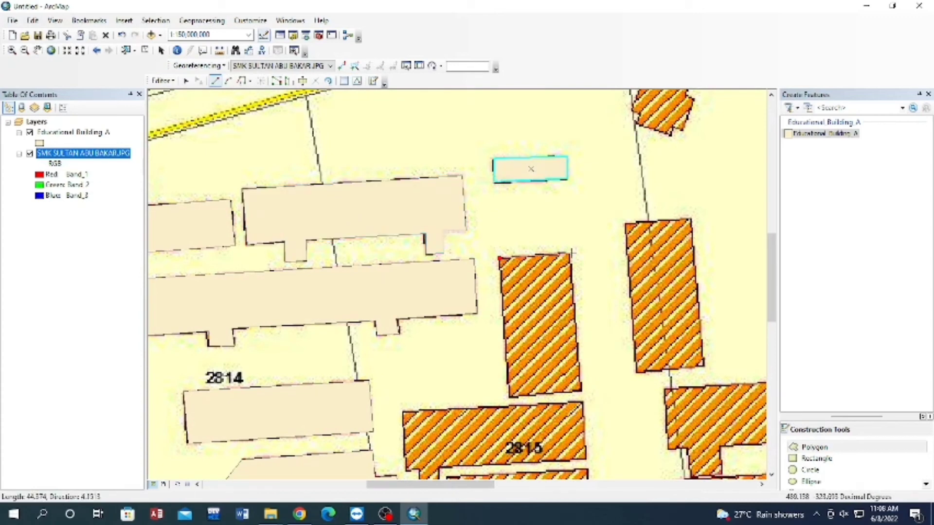
{"action": "left_click", "coordinate": [581, 391]}
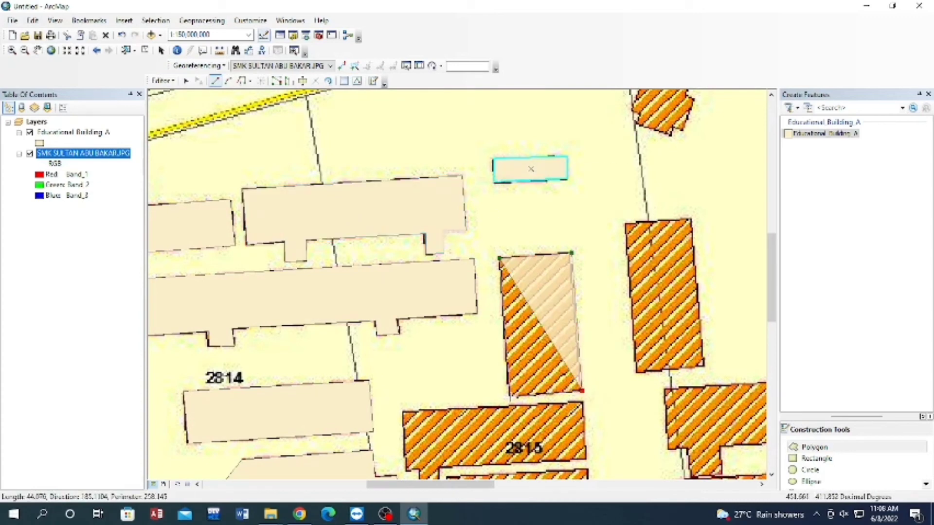
{"action": "double_click", "coordinate": [510, 397]}
Digitize the next upright rectangular building to the east, crossed by the lot boundary line, as a four-corner polygon.
{"action": "left_click", "coordinate": [624, 223]}
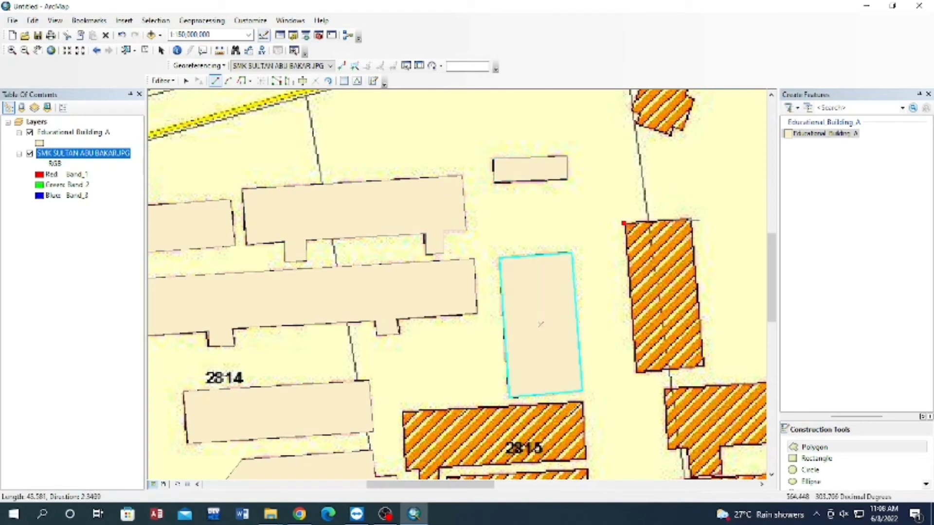
{"action": "left_click", "coordinate": [691, 219]}
{"action": "left_click", "coordinate": [704, 366]}
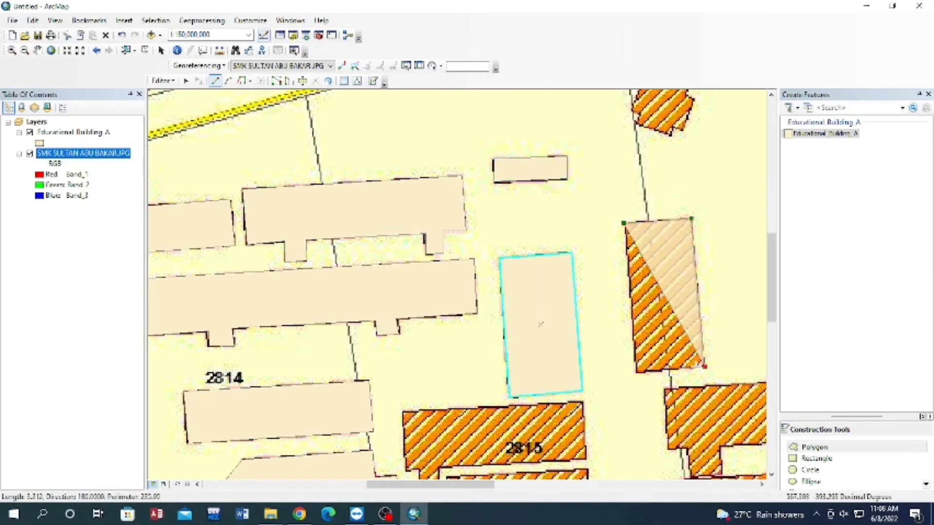
{"action": "double_click", "coordinate": [635, 371]}
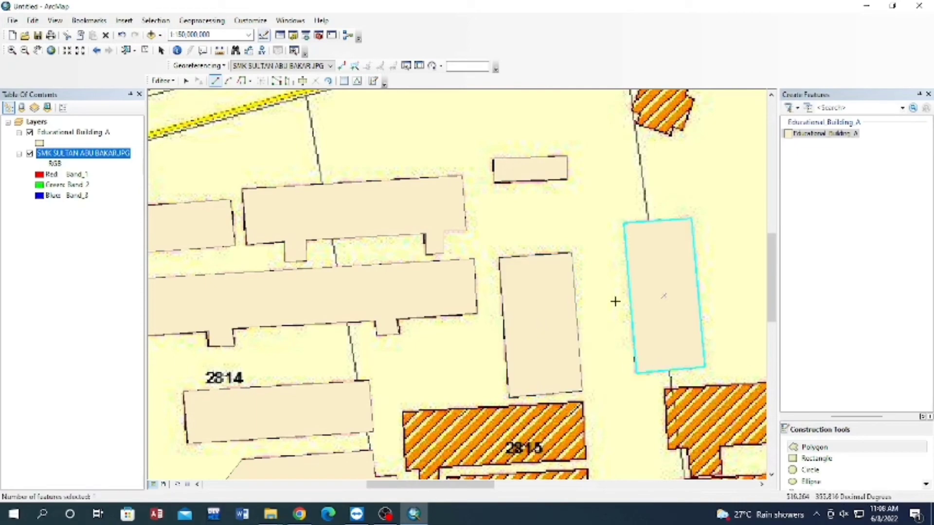
Digitize the building carrying lot label 2815 as a polygon, including the small projection at its southwest end.
{"action": "scroll", "coordinate": [422, 367], "scroll_direction": "up", "scroll_amount": 2}
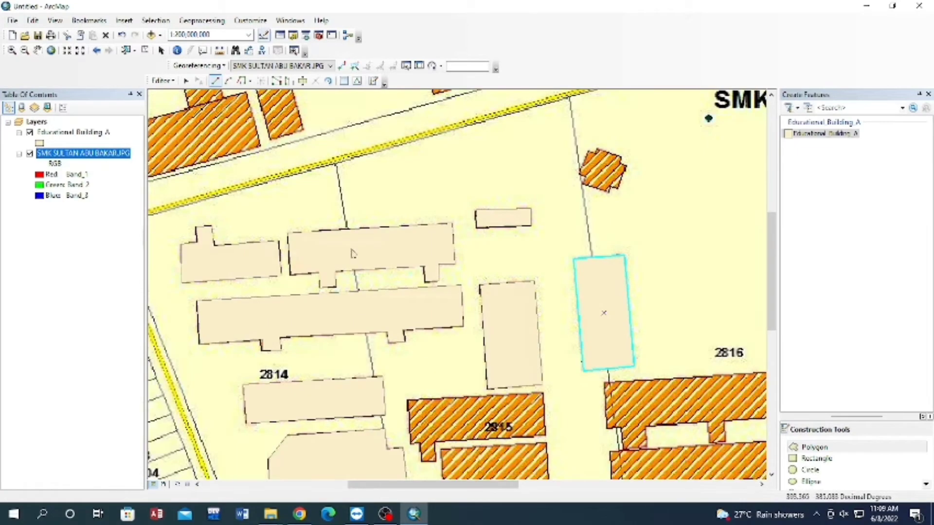
{"action": "left_click", "coordinate": [38, 51]}
{"action": "left_click_drag", "start_coordinate": [452, 409], "coordinate": [427, 280]}
{"action": "scroll", "coordinate": [459, 302], "scroll_direction": "down", "scroll_amount": 2}
{"action": "left_click", "coordinate": [818, 447]}
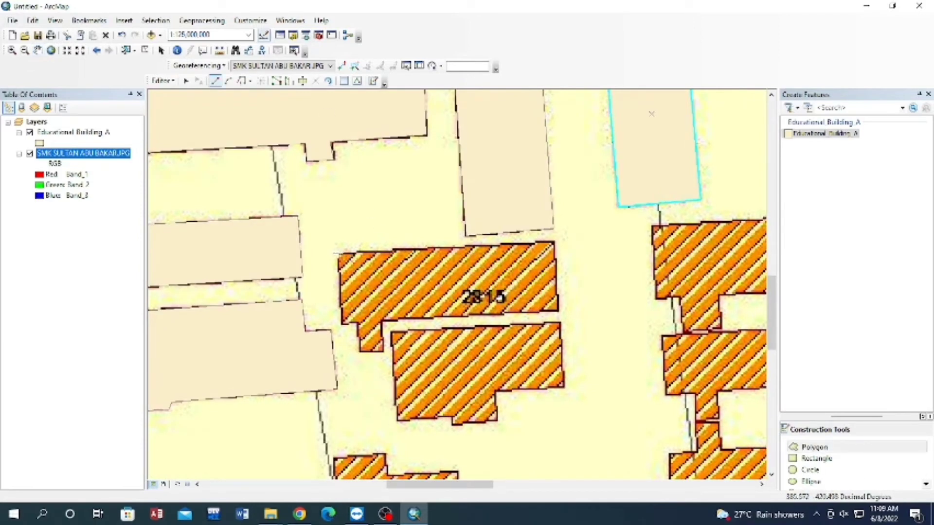
{"action": "left_click", "coordinate": [337, 253]}
{"action": "left_click", "coordinate": [555, 242]}
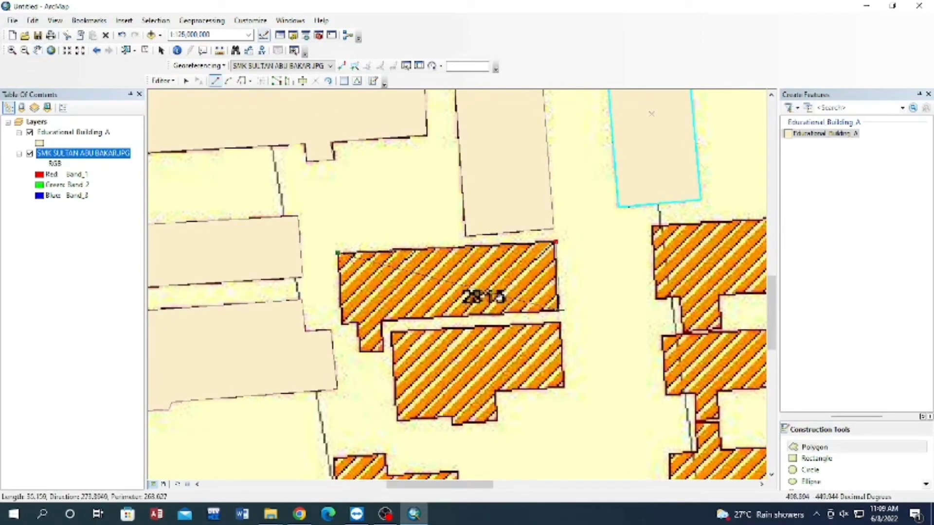
{"action": "left_click", "coordinate": [559, 309]}
{"action": "left_click", "coordinate": [382, 321]}
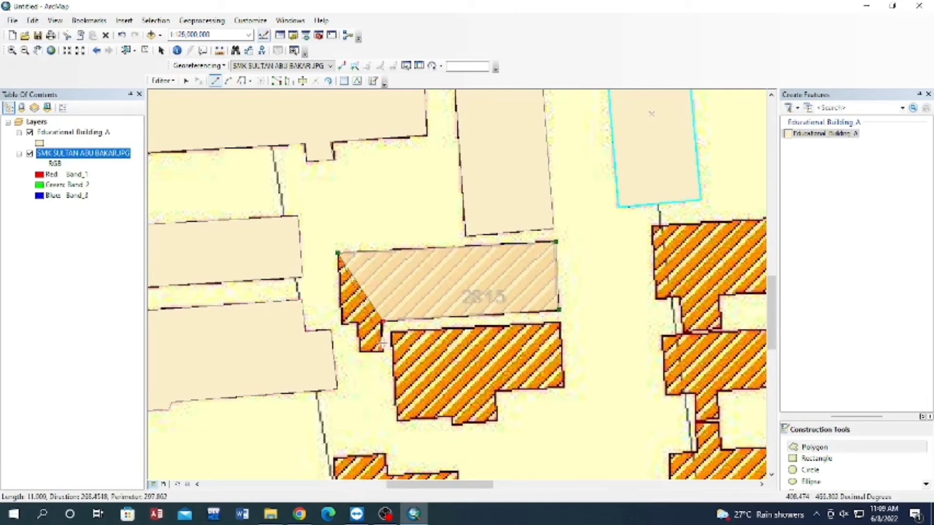
{"action": "left_click", "coordinate": [384, 352]}
{"action": "left_click", "coordinate": [360, 350]}
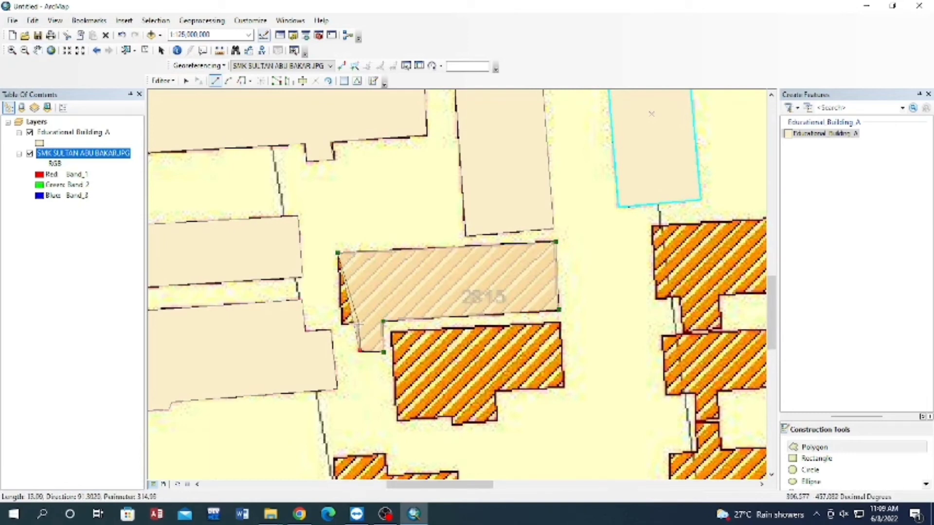
{"action": "left_click", "coordinate": [359, 321]}
{"action": "double_click", "coordinate": [344, 322]}
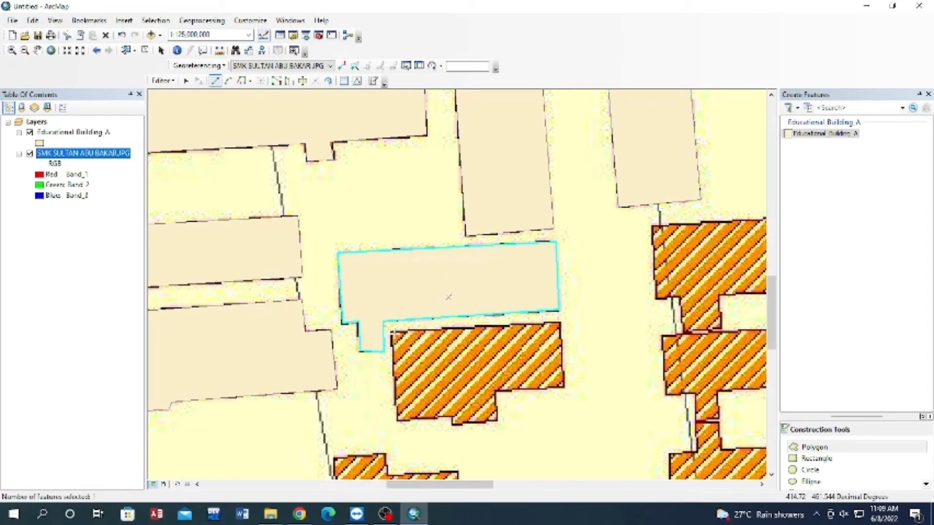
Trace the stepped building directly south of the one labelled 2815 as a polygon, following its cut-back southeast corner and small southern notch.
{"action": "left_click", "coordinate": [392, 332]}
{"action": "left_click", "coordinate": [560, 322]}
{"action": "left_click", "coordinate": [565, 388]}
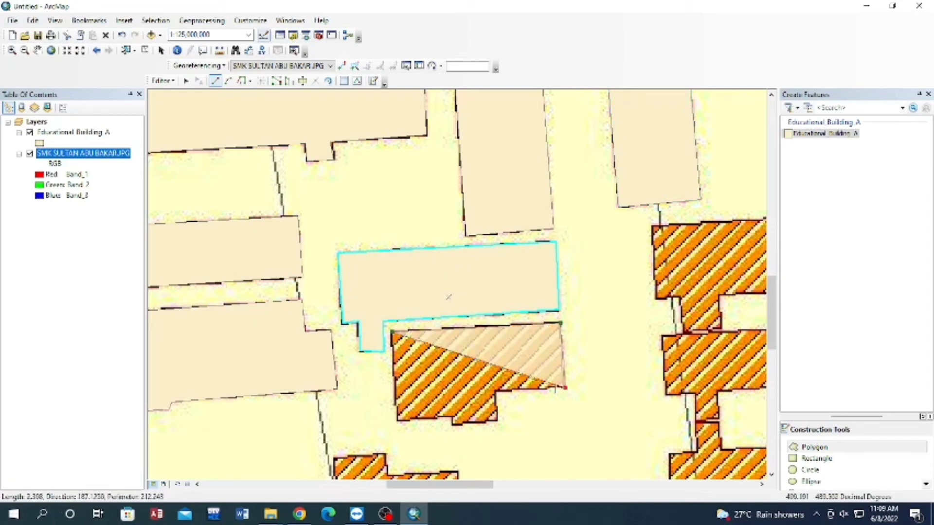
{"action": "left_click", "coordinate": [495, 390]}
{"action": "left_click", "coordinate": [498, 421]}
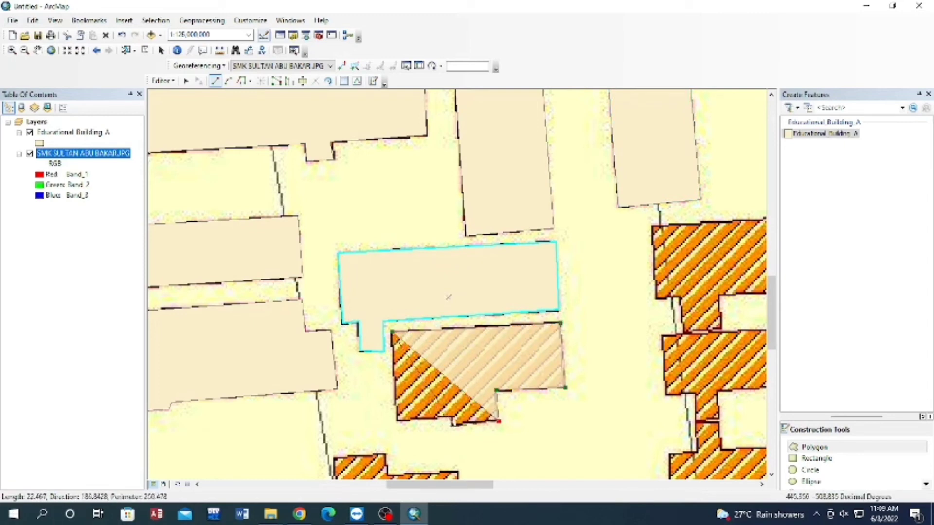
{"action": "left_click", "coordinate": [452, 425]}
{"action": "left_click", "coordinate": [452, 413]}
{"action": "double_click", "coordinate": [396, 419]}
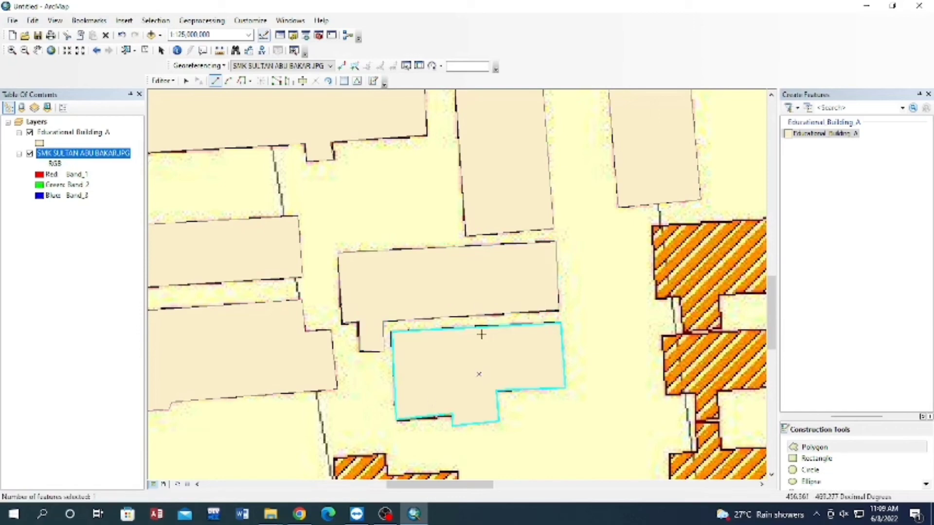
Digitize the small tilted rectangular building northeast of lot label 2824 as a four-corner polygon.
{"action": "scroll", "coordinate": [626, 318], "scroll_direction": "up", "scroll_amount": 1}
{"action": "scroll", "coordinate": [627, 318], "scroll_direction": "down", "scroll_amount": 1}
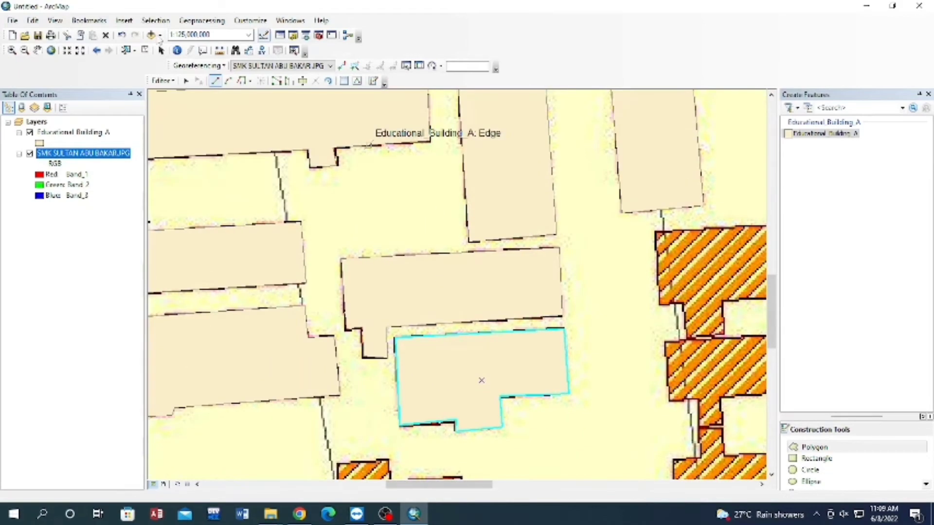
{"action": "left_click", "coordinate": [37, 50]}
{"action": "left_click_drag", "start_coordinate": [602, 389], "coordinate": [600, 219]}
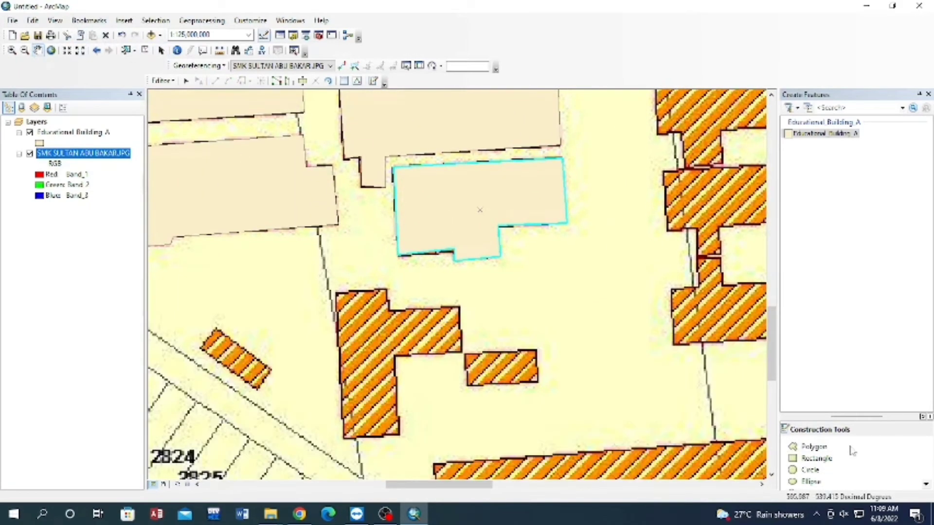
{"action": "left_click", "coordinate": [813, 446]}
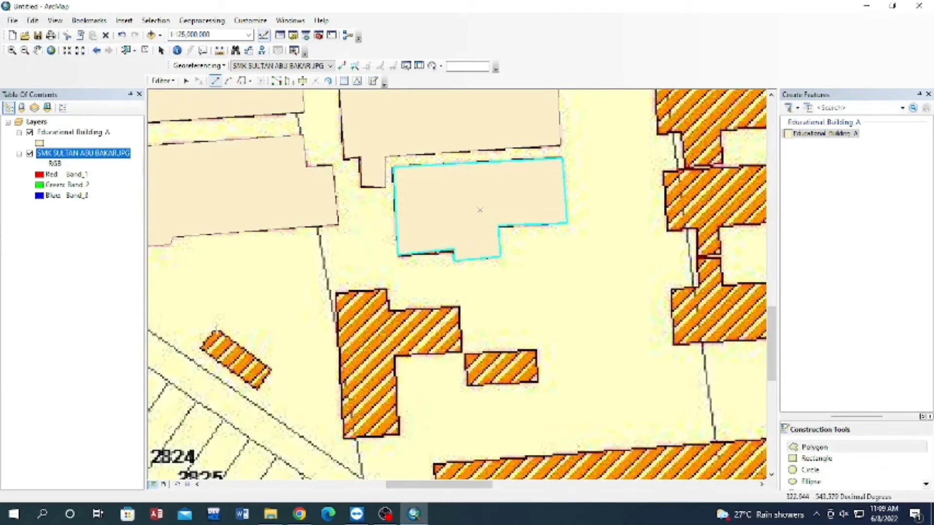
{"action": "left_click", "coordinate": [217, 329]}
{"action": "left_click", "coordinate": [201, 349]}
{"action": "left_click", "coordinate": [258, 389]}
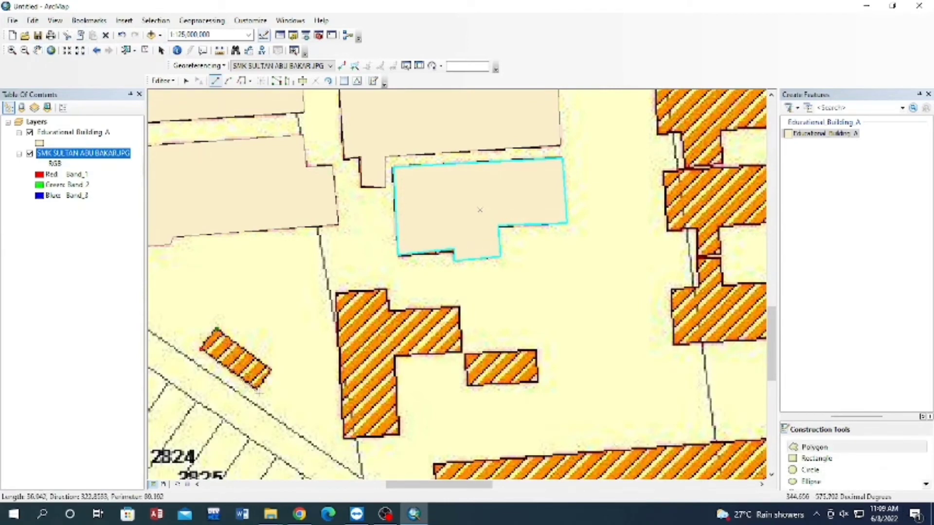
{"action": "double_click", "coordinate": [271, 373]}
Trace the building with an eastward wing, east of the small tilted one, as a polygon along its stepped outline.
{"action": "left_click", "coordinate": [337, 292]}
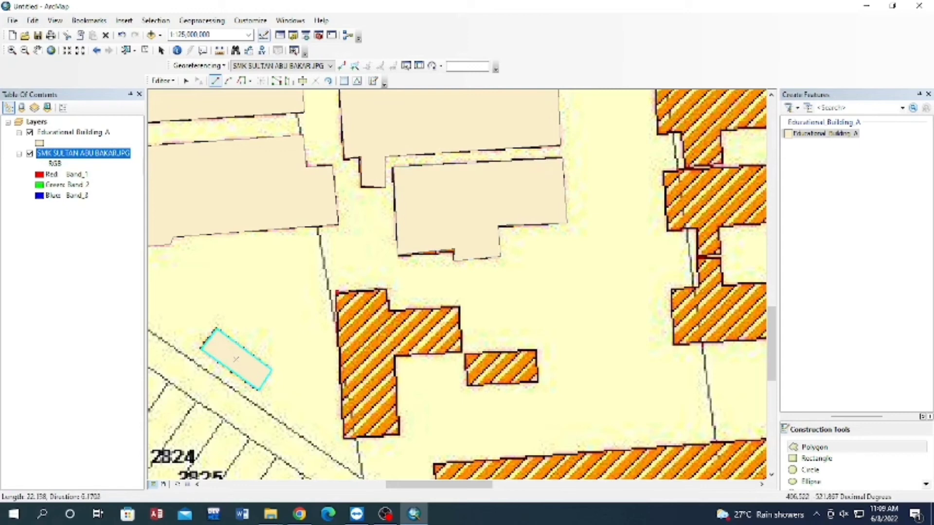
{"action": "left_click", "coordinate": [388, 288]}
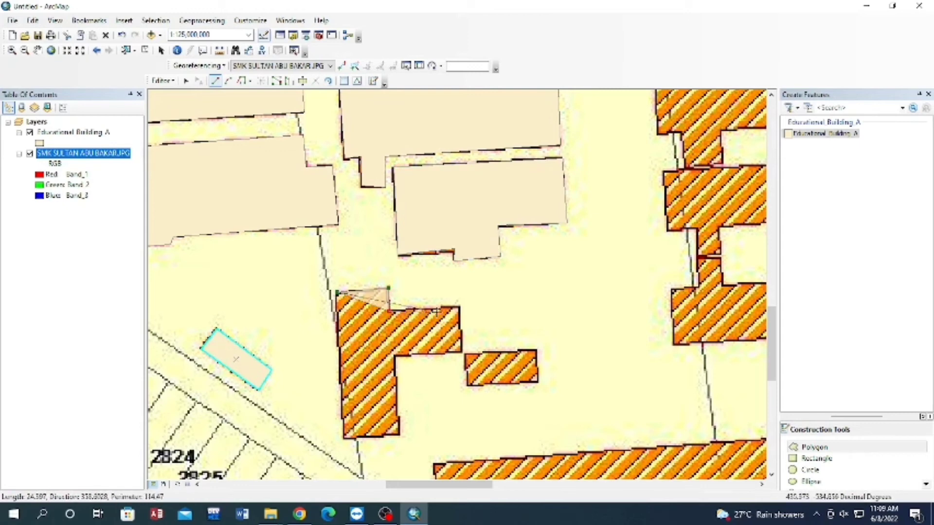
{"action": "left_click", "coordinate": [459, 305]}
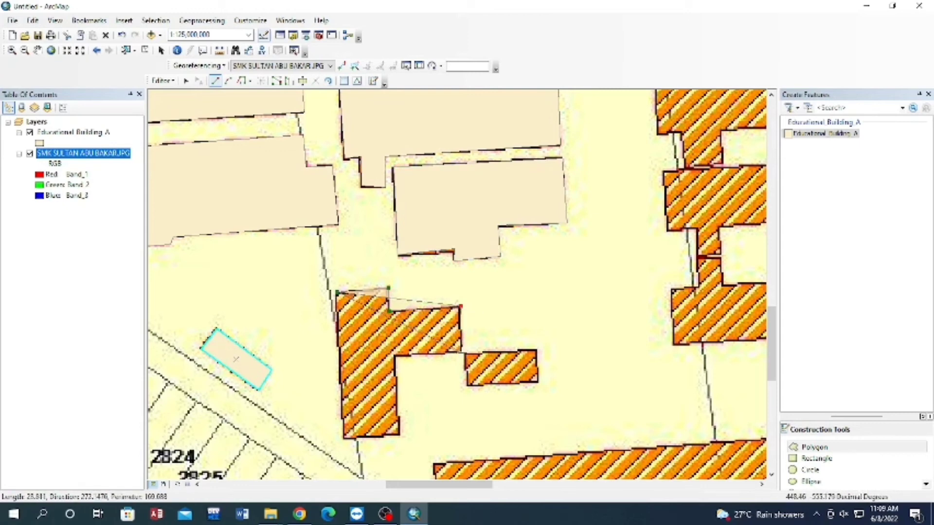
{"action": "left_click", "coordinate": [462, 353]}
{"action": "left_click", "coordinate": [395, 357]}
{"action": "left_click", "coordinate": [399, 434]}
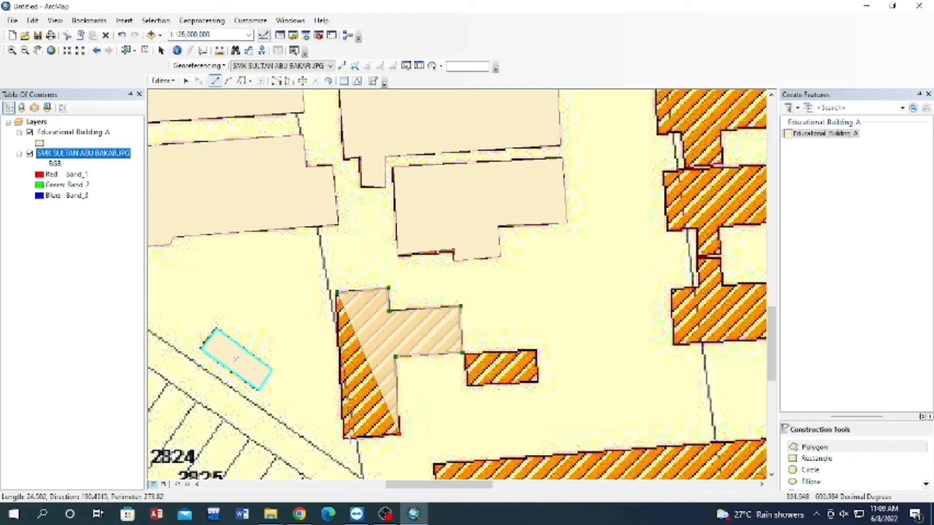
{"action": "double_click", "coordinate": [343, 439]}
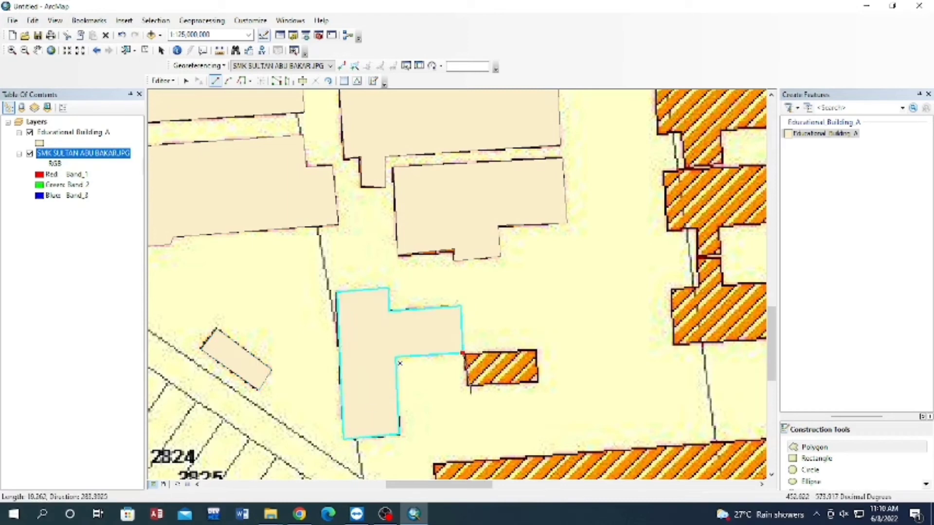
Digitize the small rectangular building at the southeast corner of the eastward wing as a four-corner polygon.
{"action": "left_click", "coordinate": [461, 353]}
{"action": "left_click", "coordinate": [467, 387]}
{"action": "left_click", "coordinate": [537, 382]}
{"action": "double_click", "coordinate": [535, 349]}
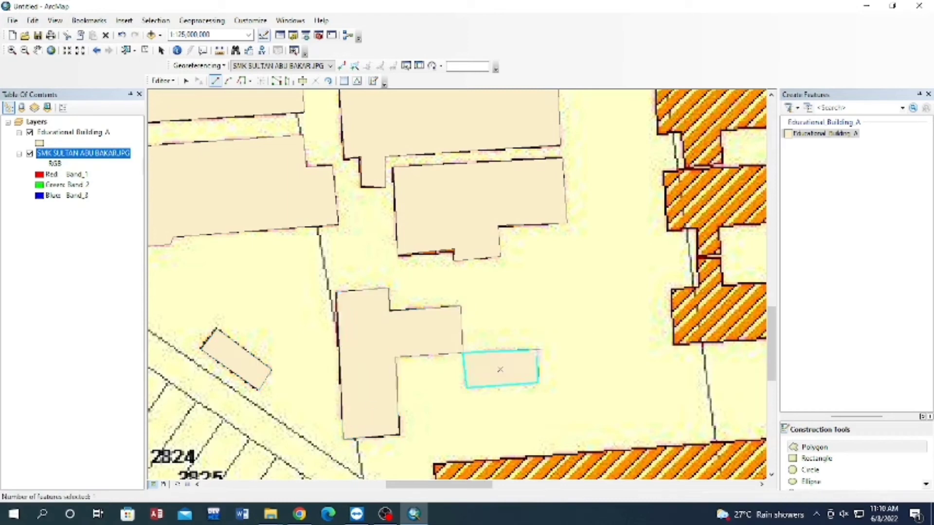
Trace the long building south of the eastward-wing building and its small neighbour as a polygon, including its two small southern projections.
{"action": "left_click", "coordinate": [37, 50]}
{"action": "mouse_move", "coordinate": [667, 410]}
{"action": "left_mouse_down"}
{"action": "mouse_move", "coordinate": [579, 273]}
{"action": "mouse_move", "coordinate": [512, 214]}
{"action": "left_mouse_up"}
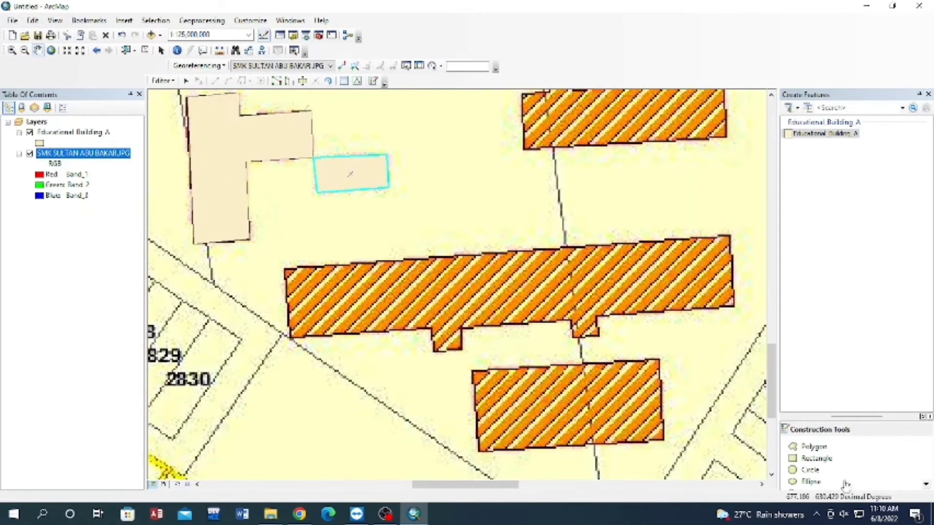
{"action": "left_click", "coordinate": [813, 447]}
{"action": "left_click", "coordinate": [285, 269]}
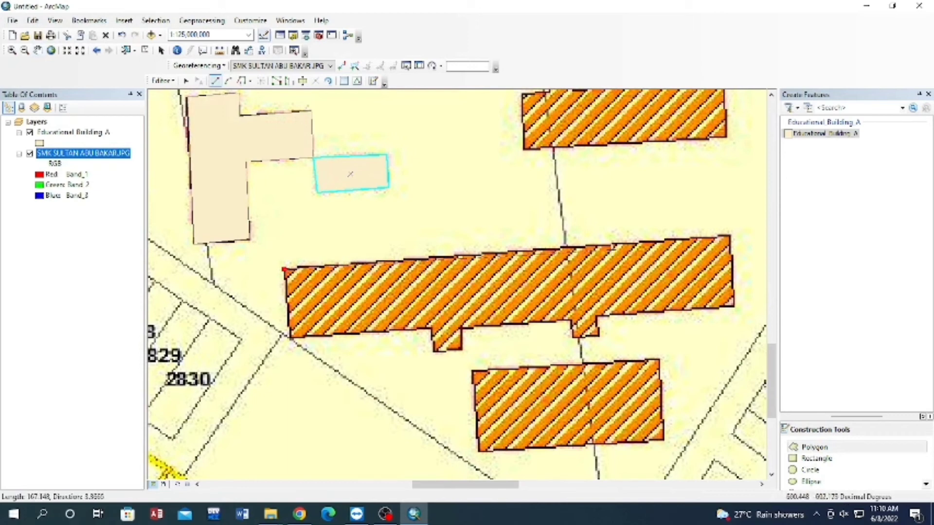
{"action": "left_click", "coordinate": [729, 236]}
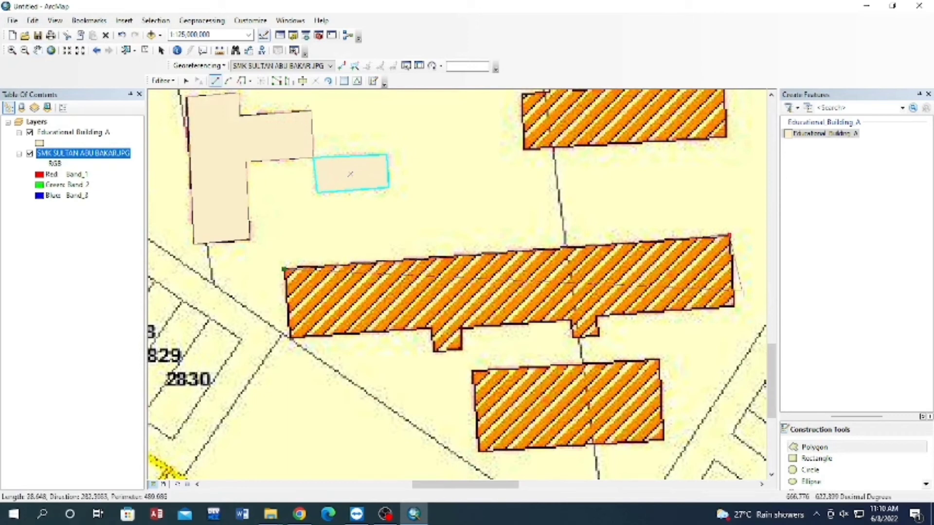
{"action": "left_click", "coordinate": [735, 306]}
{"action": "left_click", "coordinate": [598, 315]}
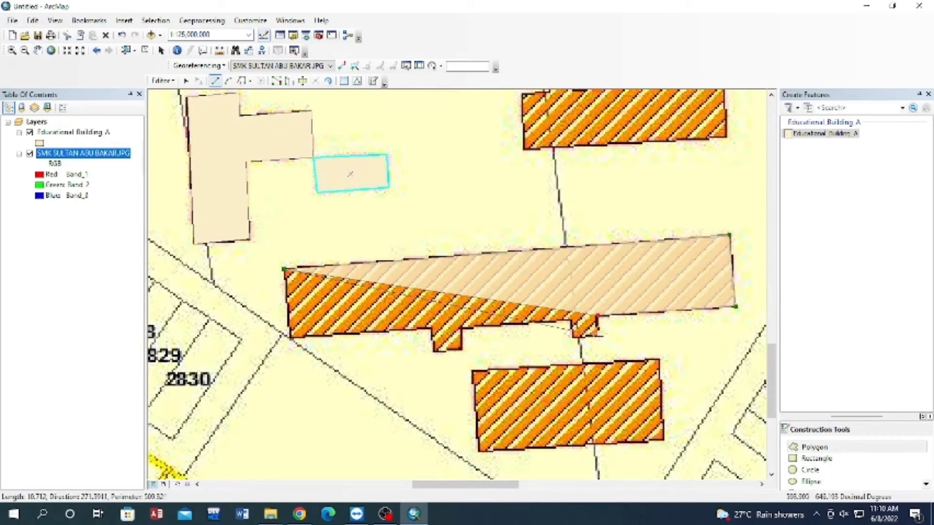
{"action": "left_click", "coordinate": [573, 338]}
{"action": "left_click", "coordinate": [572, 319]}
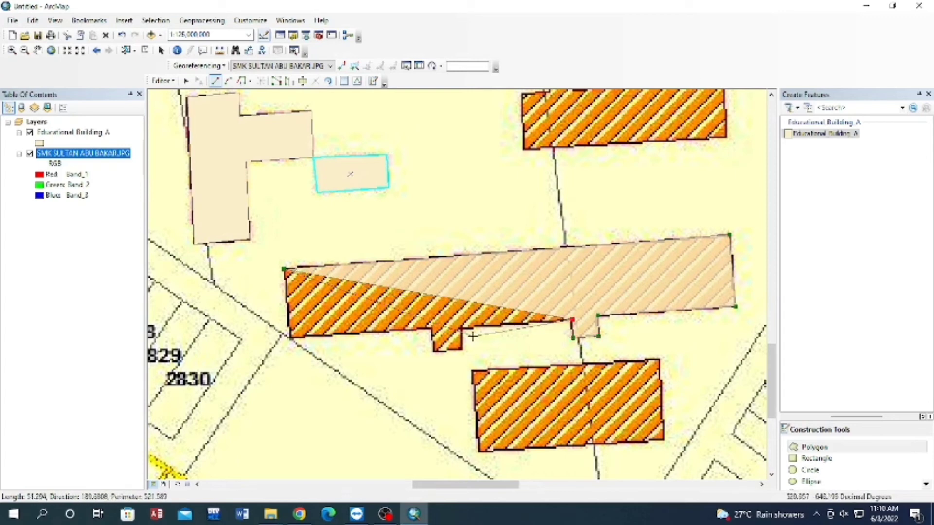
{"action": "left_click", "coordinate": [461, 329]}
{"action": "left_click", "coordinate": [461, 350]}
{"action": "left_click", "coordinate": [434, 352]}
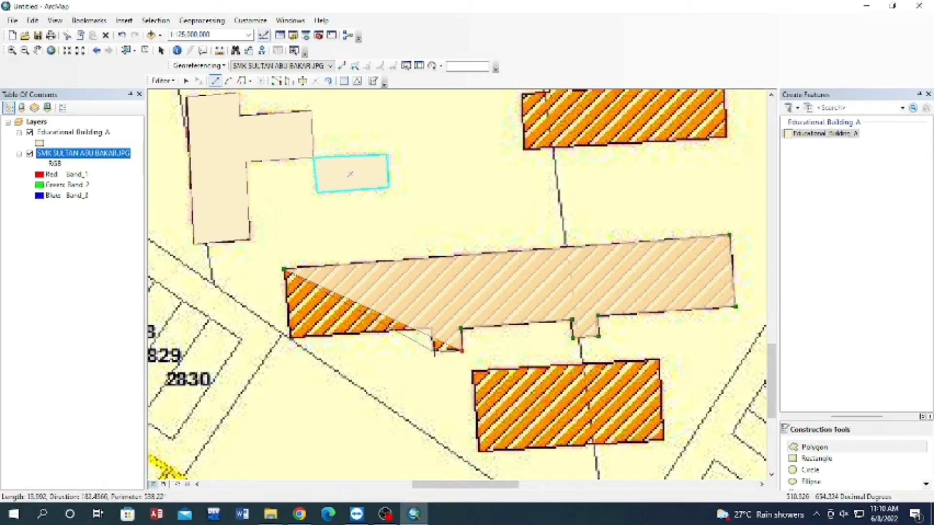
{"action": "left_click", "coordinate": [432, 328]}
{"action": "double_click", "coordinate": [290, 336]}
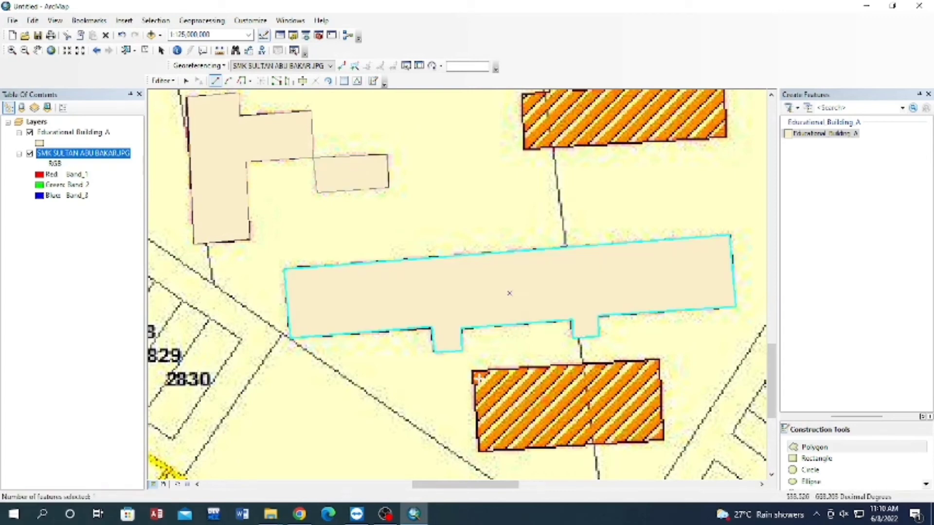
Digitize the rectangular building directly south of the long building as a four-corner polygon.
{"action": "left_click", "coordinate": [472, 372]}
{"action": "left_click", "coordinate": [661, 361]}
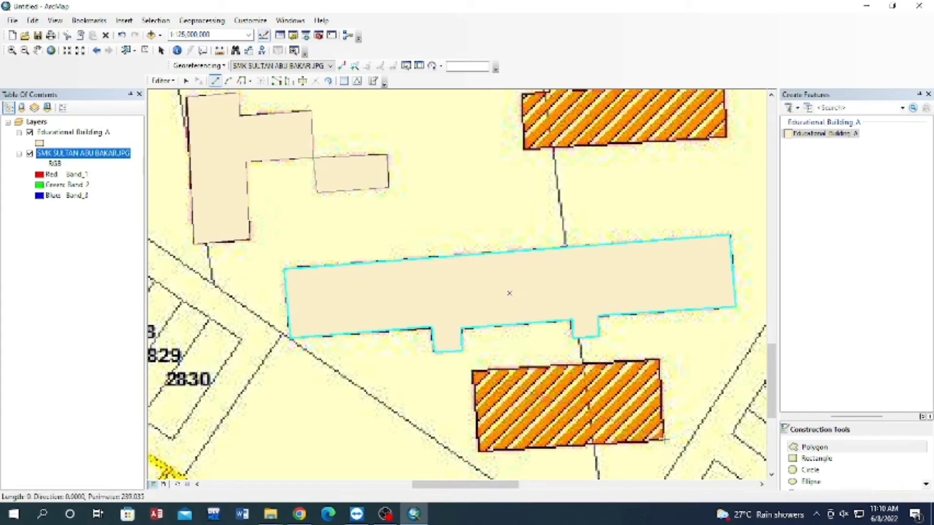
{"action": "left_click", "coordinate": [665, 440]}
{"action": "double_click", "coordinate": [478, 451]}
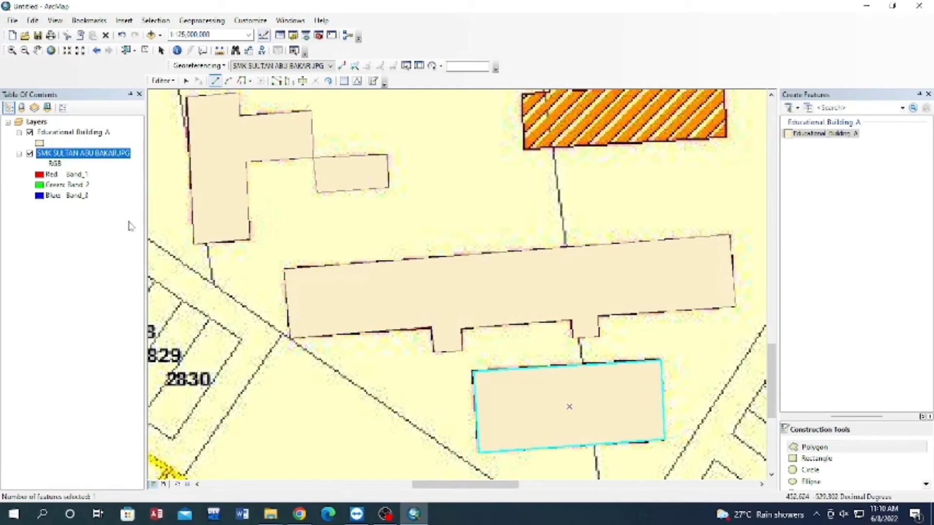
Trace the hatched building north of the long building's eastern half as a polygon, including the narrow stub on its north side.
{"action": "left_click", "coordinate": [38, 51]}
{"action": "left_click_drag", "start_coordinate": [604, 329], "coordinate": [461, 423]}
{"action": "left_click_drag", "start_coordinate": [538, 279], "coordinate": [530, 396]}
{"action": "left_click", "coordinate": [827, 446]}
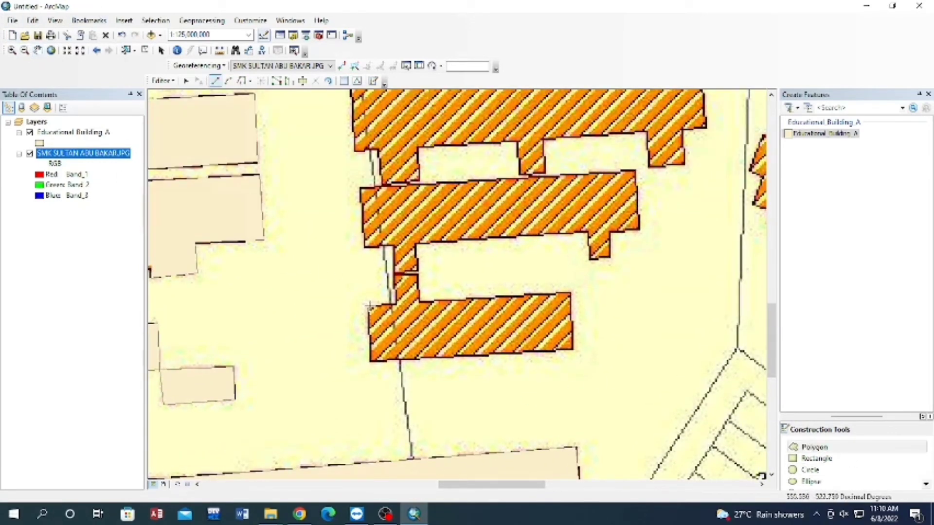
{"action": "left_click", "coordinate": [370, 306]}
{"action": "left_click", "coordinate": [371, 361]}
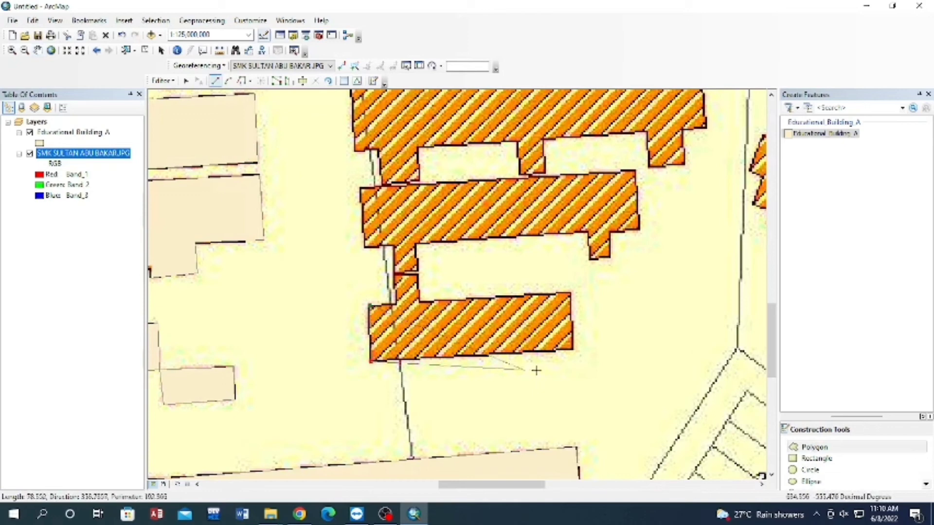
{"action": "left_click", "coordinate": [574, 349]}
{"action": "left_click", "coordinate": [569, 293]}
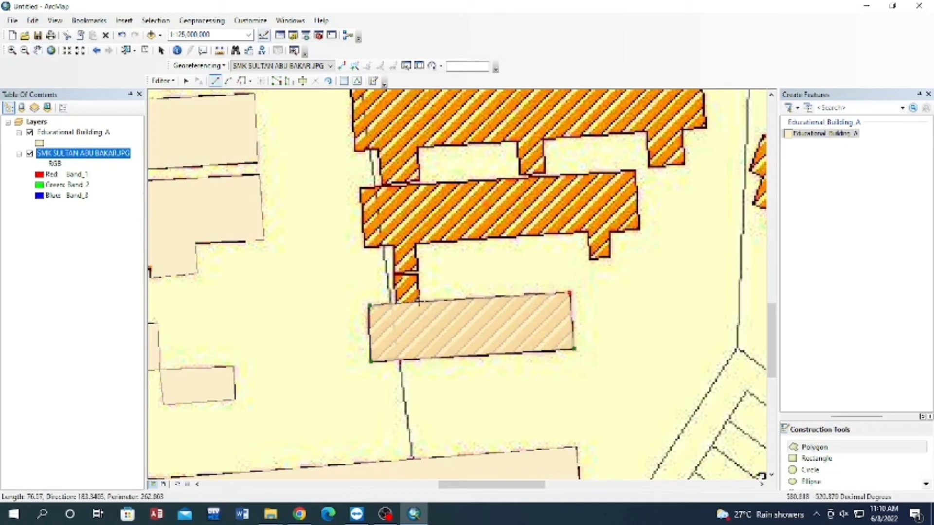
{"action": "left_click", "coordinate": [419, 303]}
{"action": "left_click", "coordinate": [418, 276]}
{"action": "left_click", "coordinate": [398, 276]}
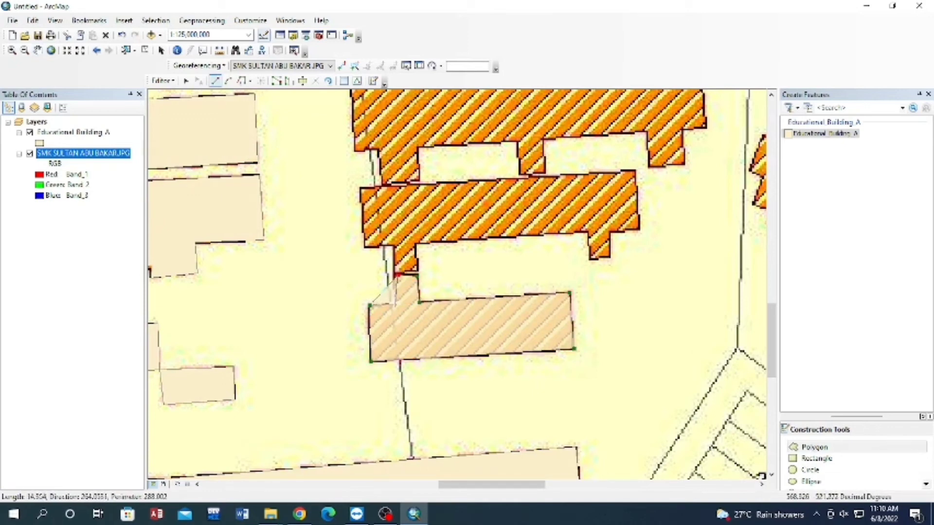
{"action": "double_click", "coordinate": [394, 302]}
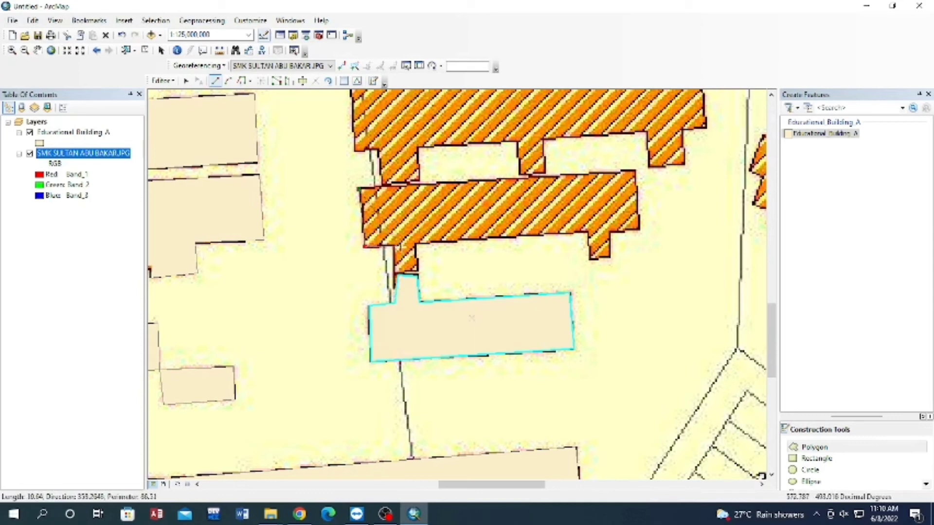
Trace the building immediately north of the one with the northern stub as a polygon, including its two southern projections.
{"action": "left_click", "coordinate": [418, 268]}
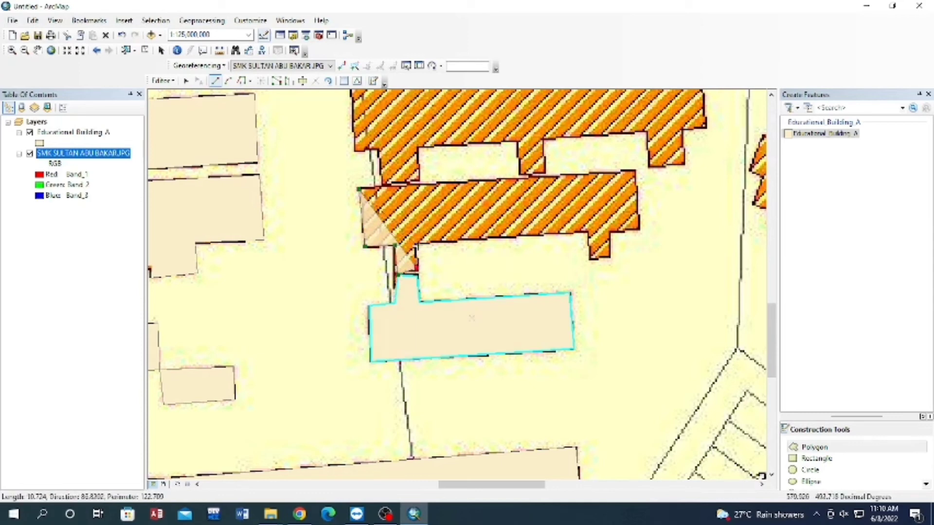
{"action": "left_click", "coordinate": [418, 247]}
{"action": "left_click", "coordinate": [588, 233]}
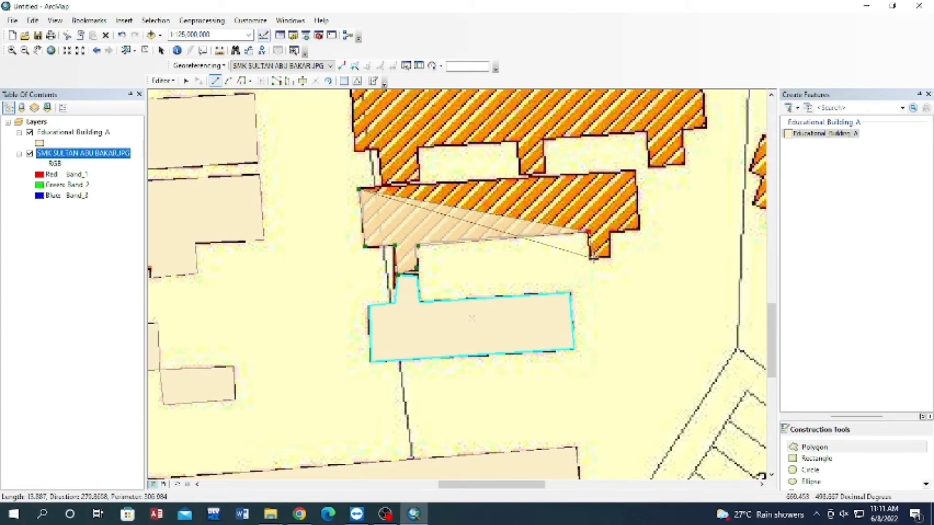
{"action": "left_click", "coordinate": [591, 258]}
{"action": "left_click", "coordinate": [610, 257]}
{"action": "left_click", "coordinate": [611, 231]}
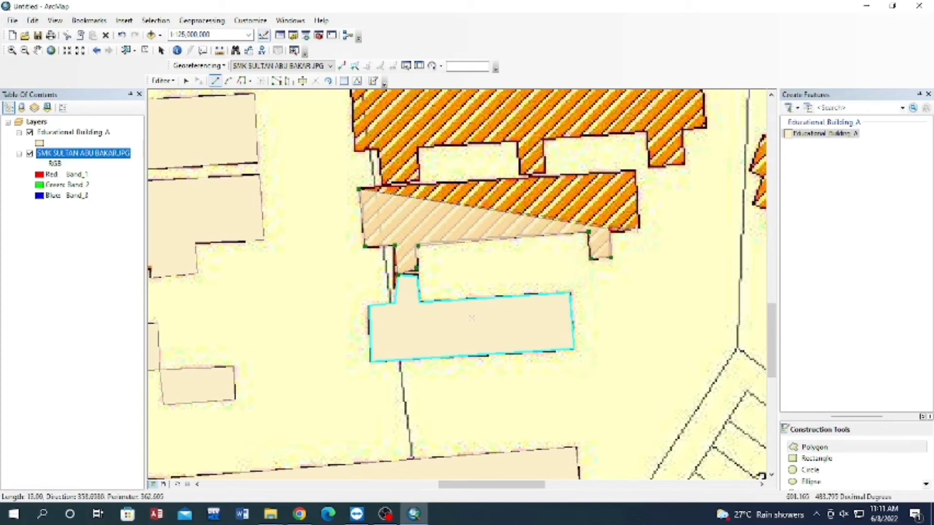
{"action": "left_click", "coordinate": [640, 229]}
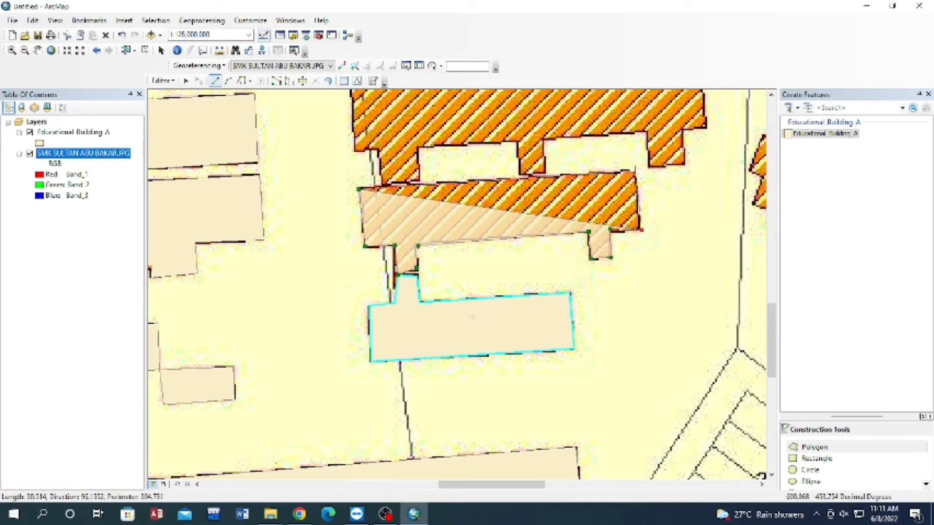
{"action": "double_click", "coordinate": [635, 170]}
Trace the long building directly south of label 2816 as a polygon, following its three southern projections.
{"action": "left_click", "coordinate": [38, 50]}
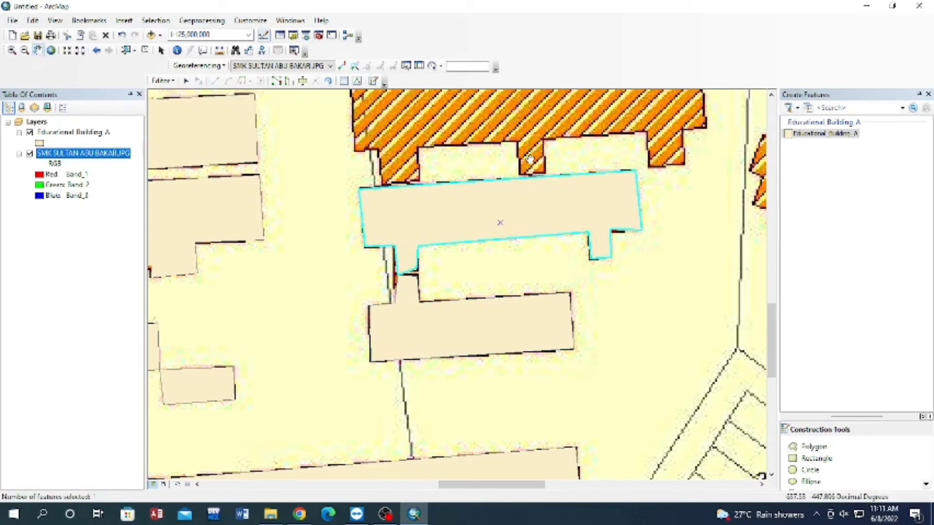
{"action": "left_click_drag", "start_coordinate": [530, 160], "coordinate": [485, 325]}
{"action": "left_click", "coordinate": [813, 447]}
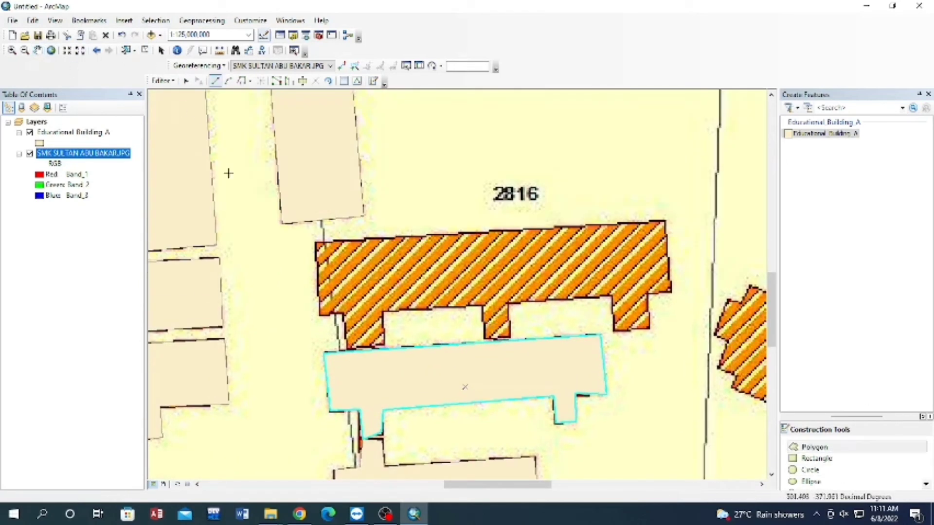
{"action": "left_click", "coordinate": [315, 241]}
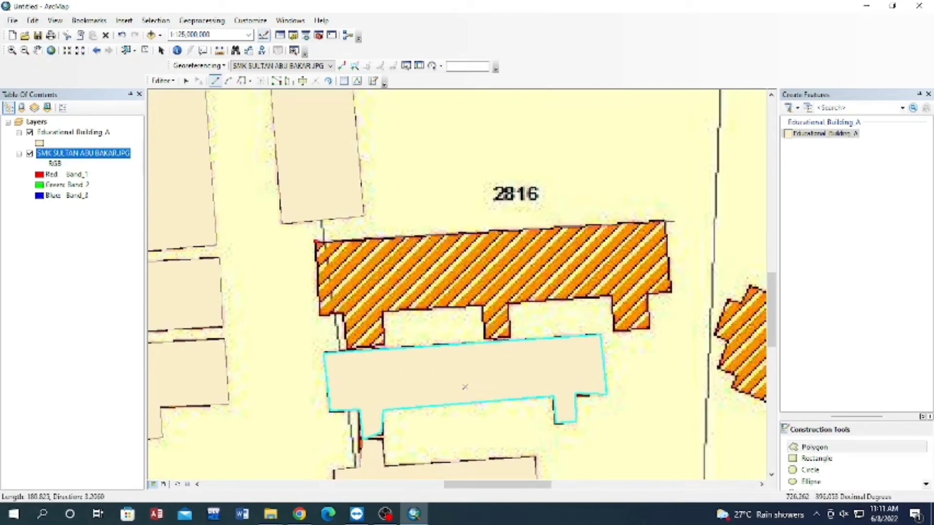
{"action": "left_click", "coordinate": [666, 221]}
{"action": "left_click", "coordinate": [671, 293]}
{"action": "left_click", "coordinate": [647, 294]}
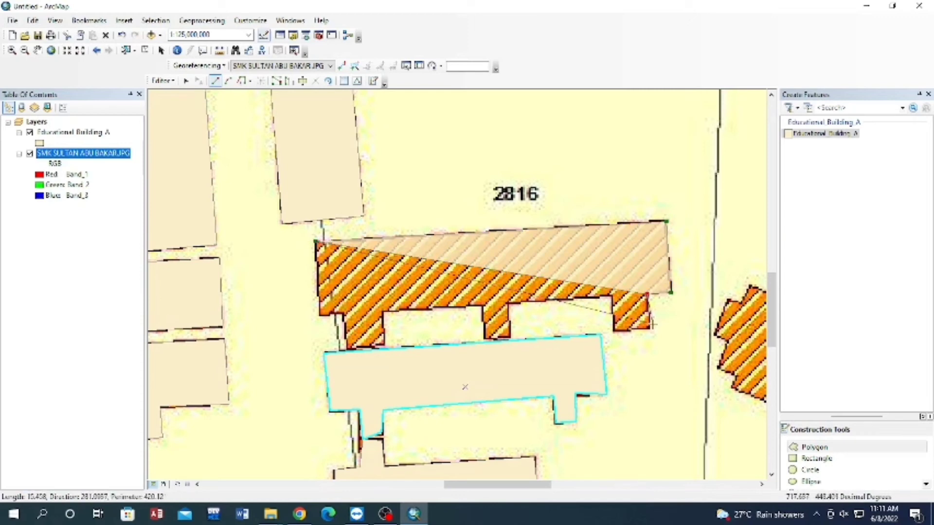
{"action": "left_click", "coordinate": [650, 329]}
{"action": "left_click", "coordinate": [616, 330]}
{"action": "left_click", "coordinate": [611, 295]}
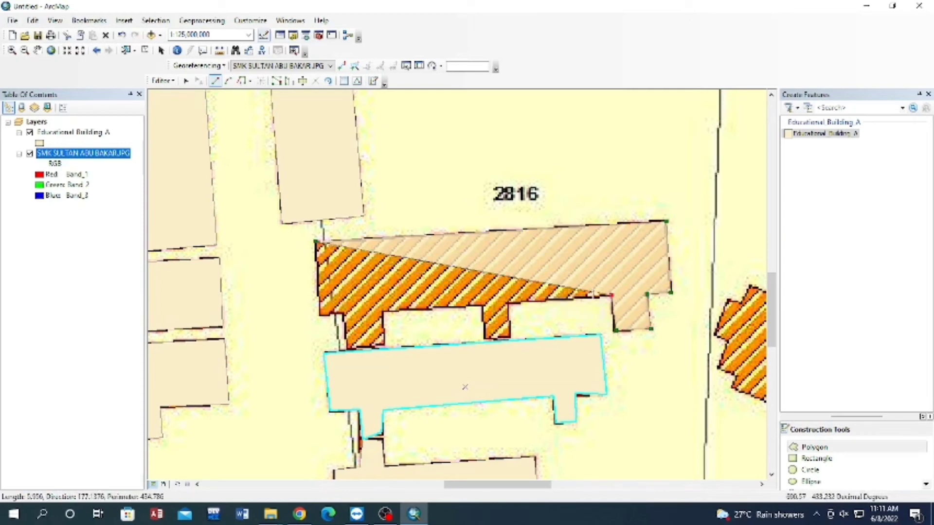
{"action": "left_click", "coordinate": [508, 303]}
{"action": "left_click", "coordinate": [510, 340]}
{"action": "left_click", "coordinate": [488, 342]}
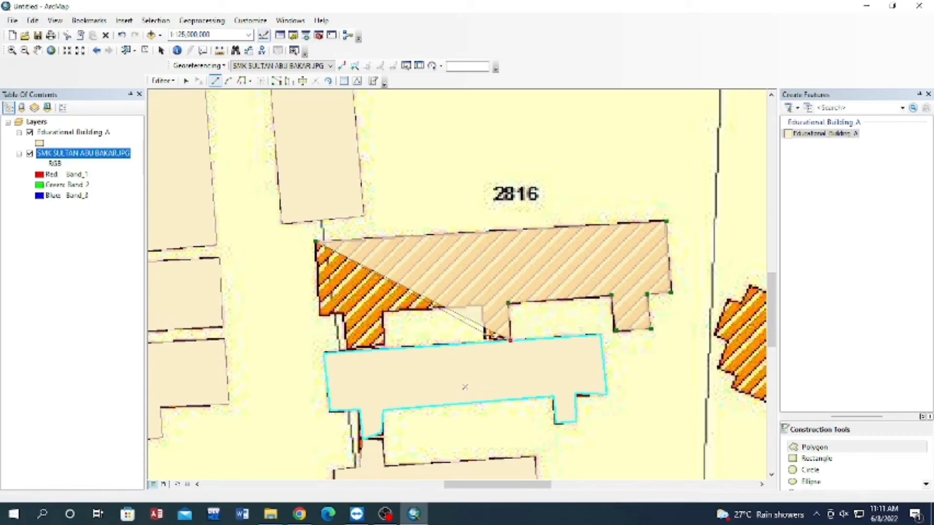
{"action": "left_click", "coordinate": [481, 305]}
{"action": "left_click", "coordinate": [386, 310]}
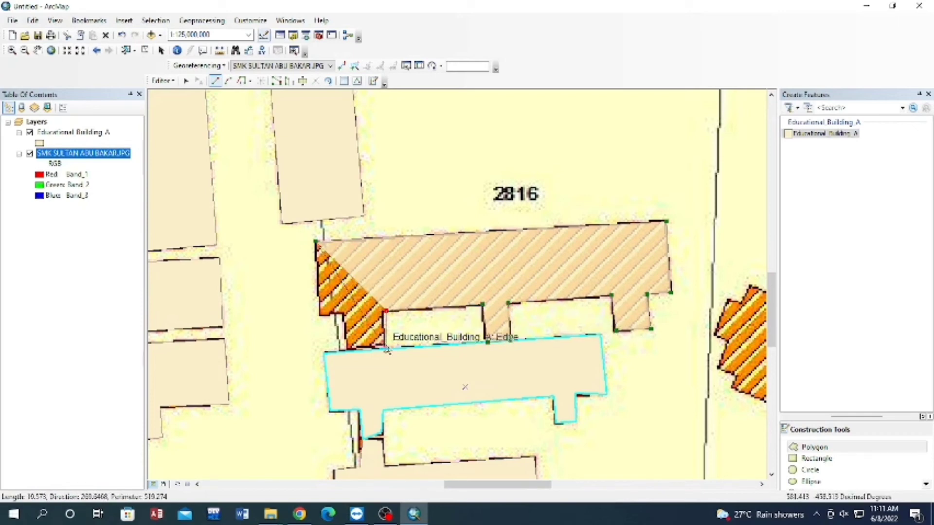
{"action": "left_click", "coordinate": [386, 349]}
{"action": "left_click", "coordinate": [351, 350]}
{"action": "left_click", "coordinate": [344, 314]}
{"action": "left_click", "coordinate": [318, 314]}
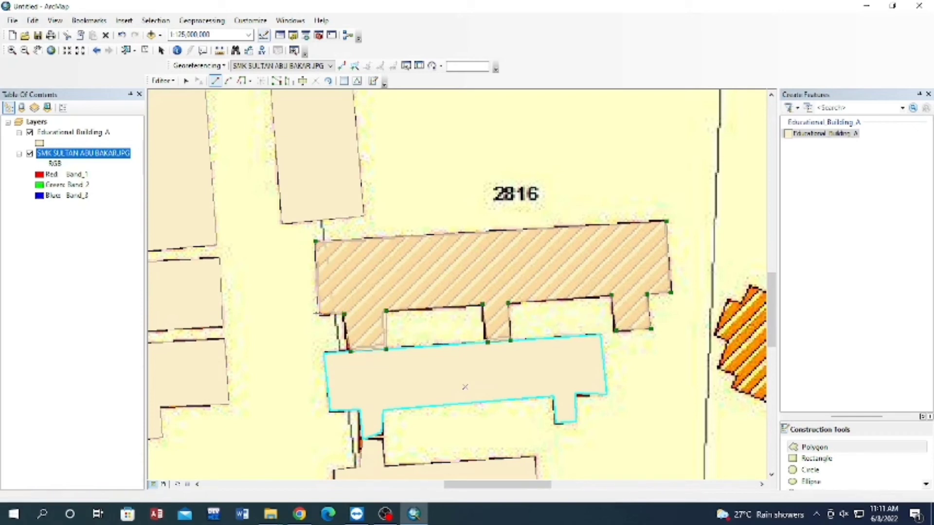
{"action": "double_click", "coordinate": [316, 242]}
Trace the tilted, notched building southwest of label 2817 as a polygon along its stepped outline.
{"action": "left_click", "coordinate": [37, 51]}
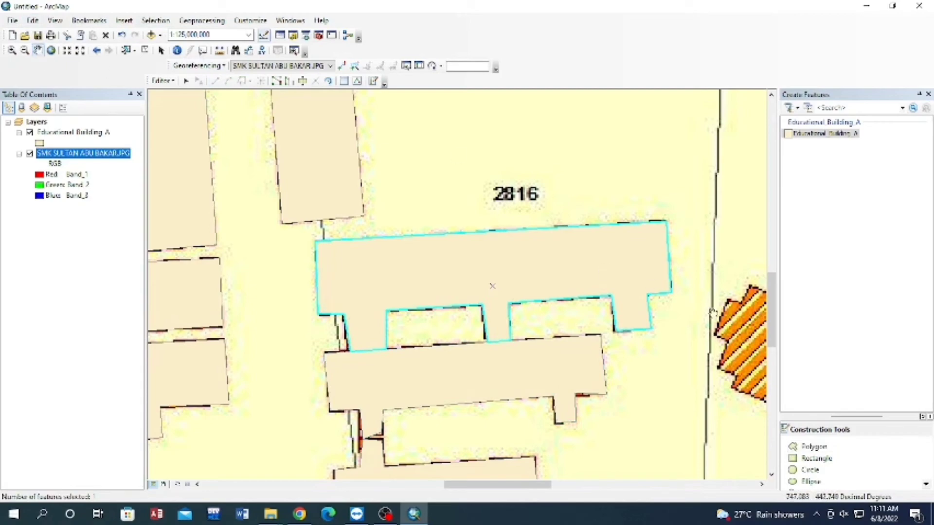
{"action": "left_click_drag", "start_coordinate": [713, 312], "coordinate": [459, 235]}
{"action": "mouse_move", "coordinate": [631, 290]}
{"action": "left_mouse_down"}
{"action": "mouse_move", "coordinate": [573, 211]}
{"action": "mouse_move", "coordinate": [534, 384]}
{"action": "mouse_move", "coordinate": [606, 316]}
{"action": "left_mouse_up"}
{"action": "left_click", "coordinate": [810, 446]}
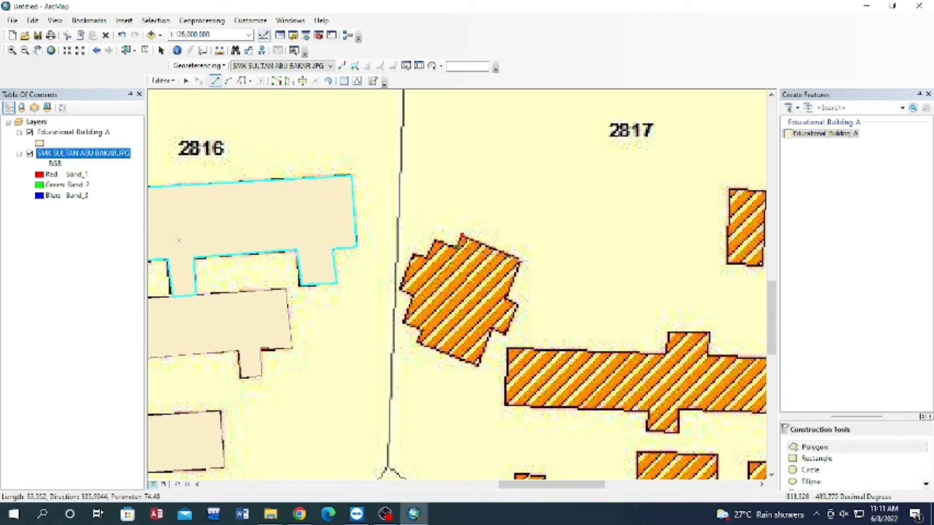
{"action": "left_click", "coordinate": [524, 261]}
{"action": "left_click", "coordinate": [507, 298]}
{"action": "left_click", "coordinate": [518, 307]}
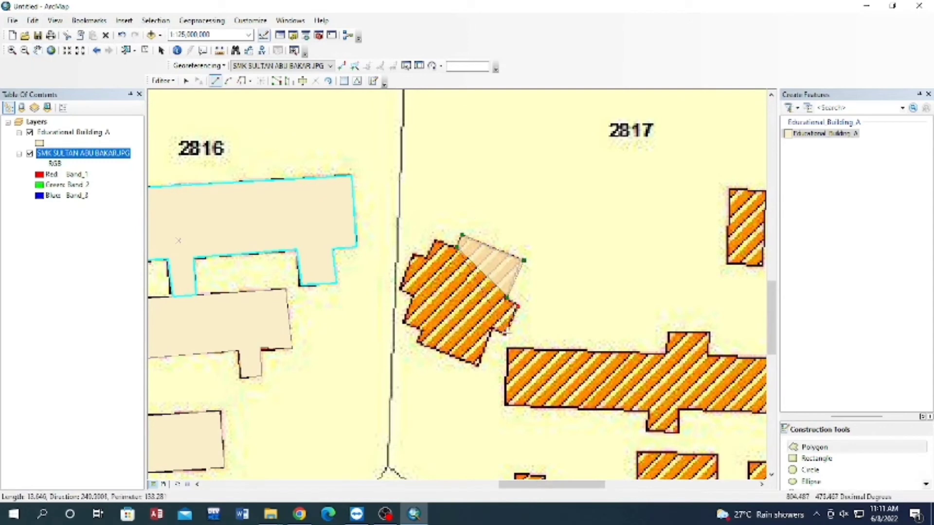
{"action": "left_click", "coordinate": [506, 336]}
{"action": "left_click", "coordinate": [492, 330]}
{"action": "left_click", "coordinate": [481, 367]}
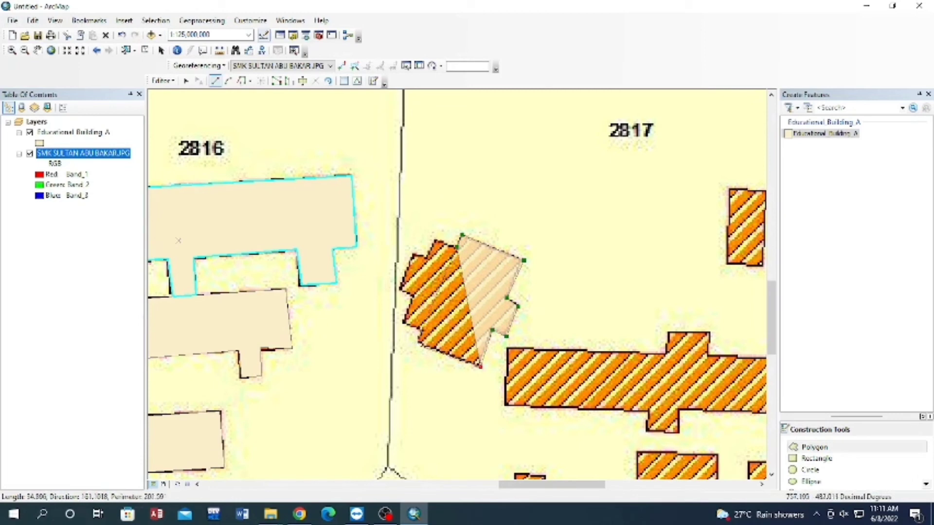
{"action": "left_click", "coordinate": [417, 344]}
{"action": "left_click", "coordinate": [422, 331]}
{"action": "left_click", "coordinate": [404, 322]}
{"action": "left_click", "coordinate": [414, 295]}
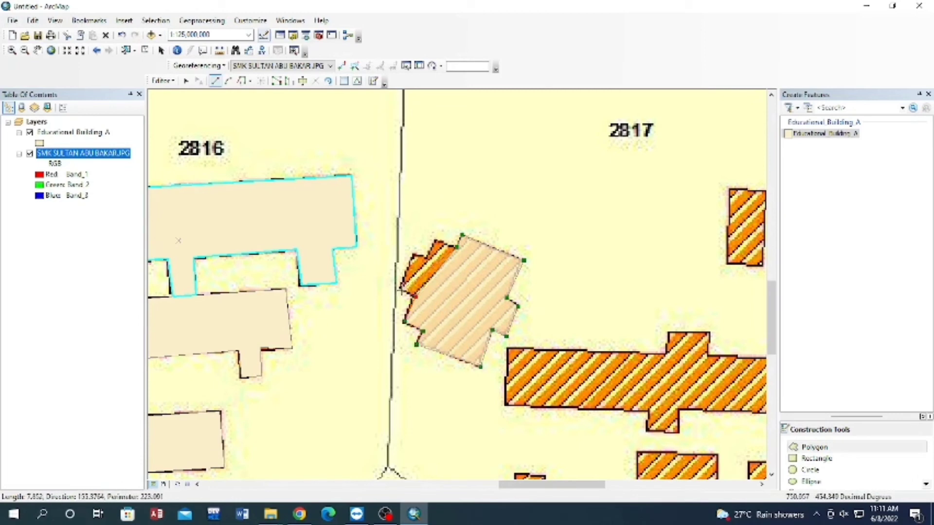
{"action": "left_click", "coordinate": [401, 289]}
{"action": "left_click", "coordinate": [414, 254]}
{"action": "double_click", "coordinate": [443, 241]}
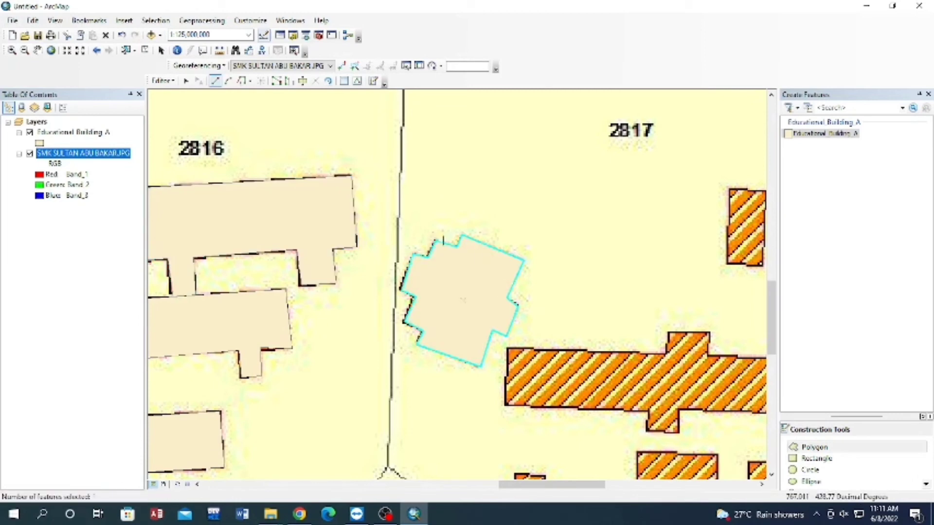
Trace the small square building northeast of the lots around 2466 as a polygon.
{"action": "left_click", "coordinate": [37, 50]}
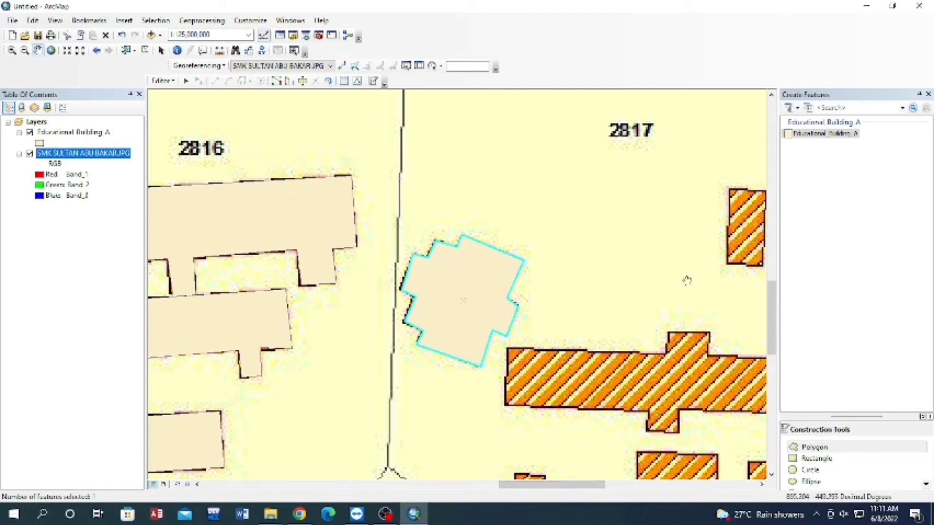
{"action": "left_click_drag", "start_coordinate": [726, 311], "coordinate": [626, 209]}
{"action": "left_click_drag", "start_coordinate": [590, 401], "coordinate": [587, 304]}
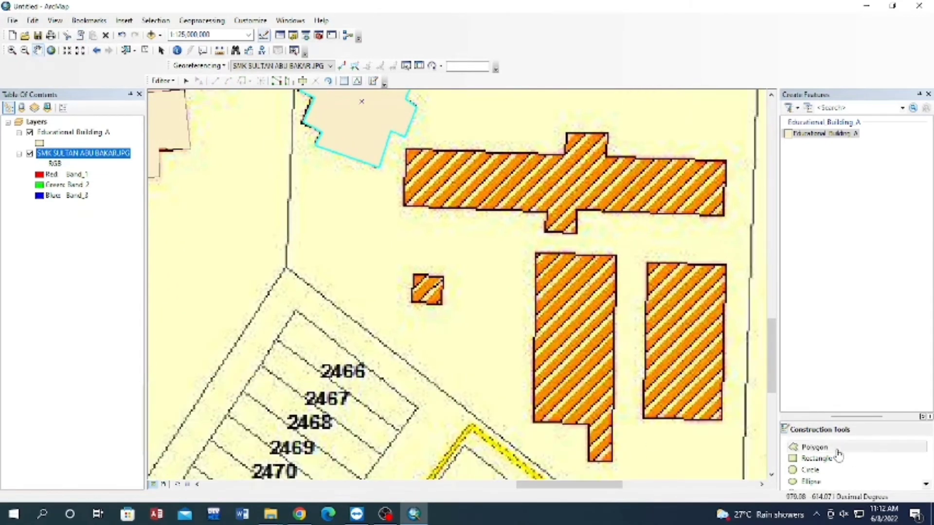
{"action": "left_click", "coordinate": [813, 446]}
{"action": "left_click", "coordinate": [446, 276]}
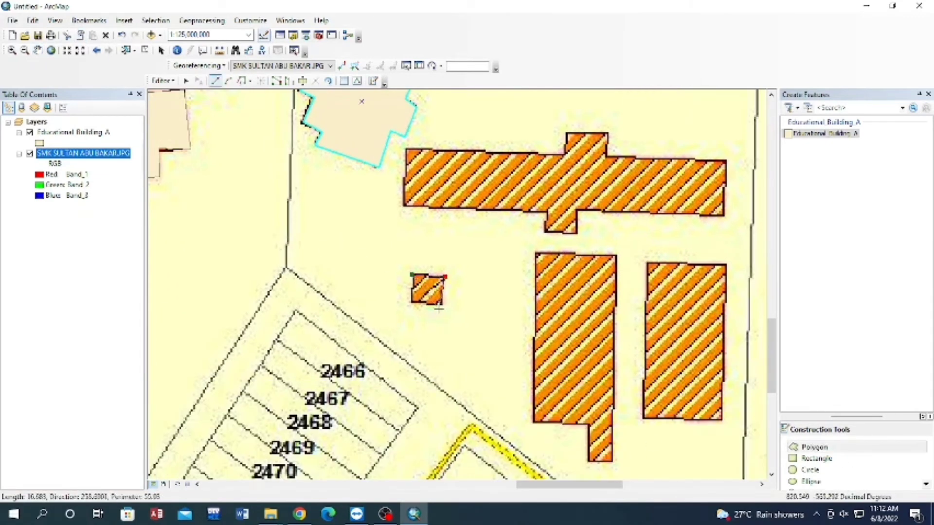
{"action": "left_click", "coordinate": [442, 306]}
{"action": "double_click", "coordinate": [411, 306]}
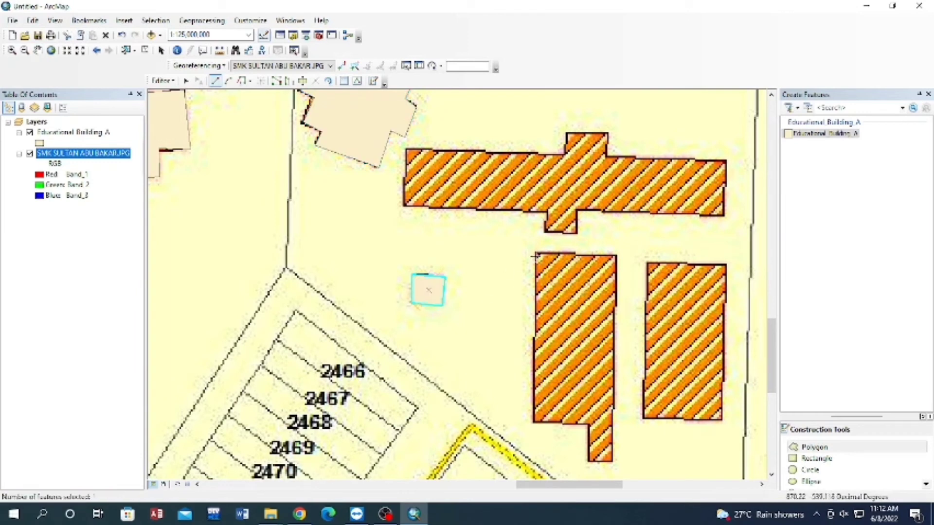
Trace the tall building east of the small square one as a polygon, including the narrow stub at its southeast corner.
{"action": "left_click", "coordinate": [536, 252]}
{"action": "left_click", "coordinate": [617, 255]}
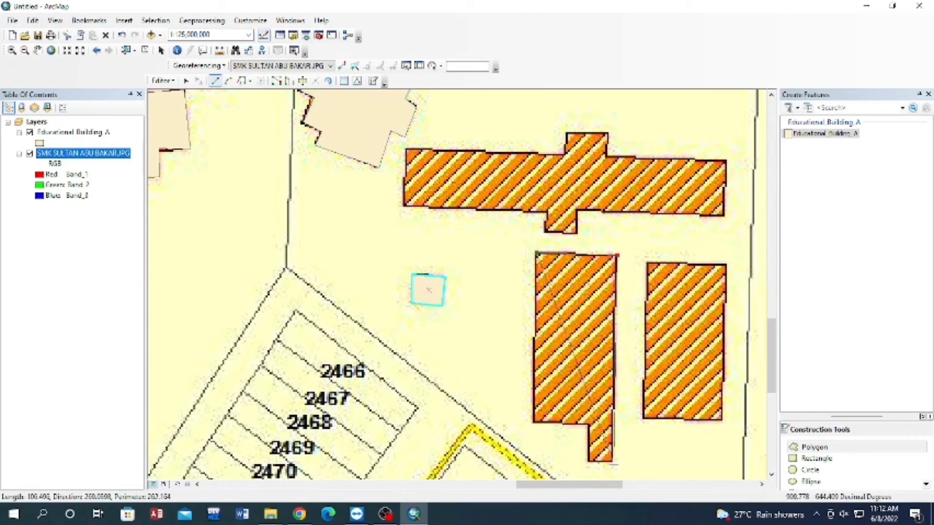
{"action": "left_click", "coordinate": [611, 462]}
{"action": "left_click", "coordinate": [588, 462]}
{"action": "left_click", "coordinate": [588, 424]}
{"action": "double_click", "coordinate": [534, 423]}
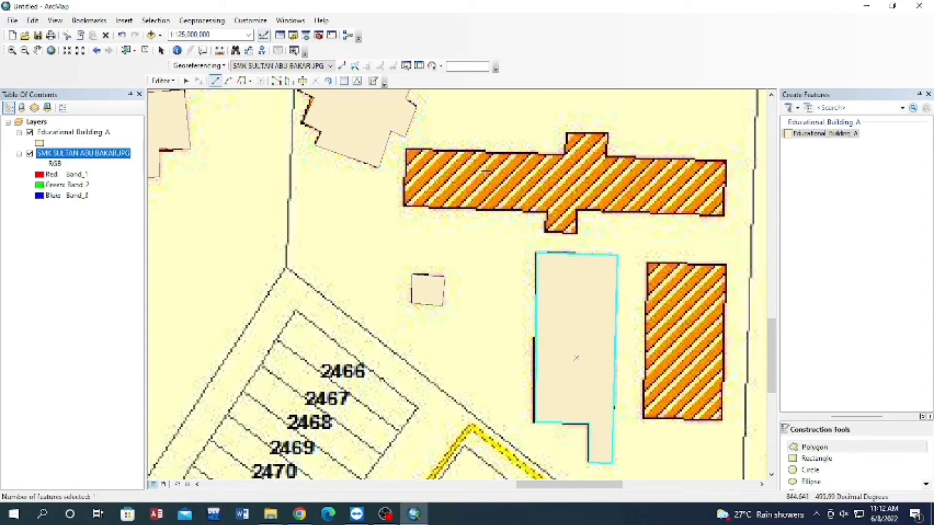
Trace the long building southeast of the tilted, notched one as a polygon, including its southern and northern projections.
{"action": "left_click", "coordinate": [405, 206]}
{"action": "left_click", "coordinate": [547, 214]}
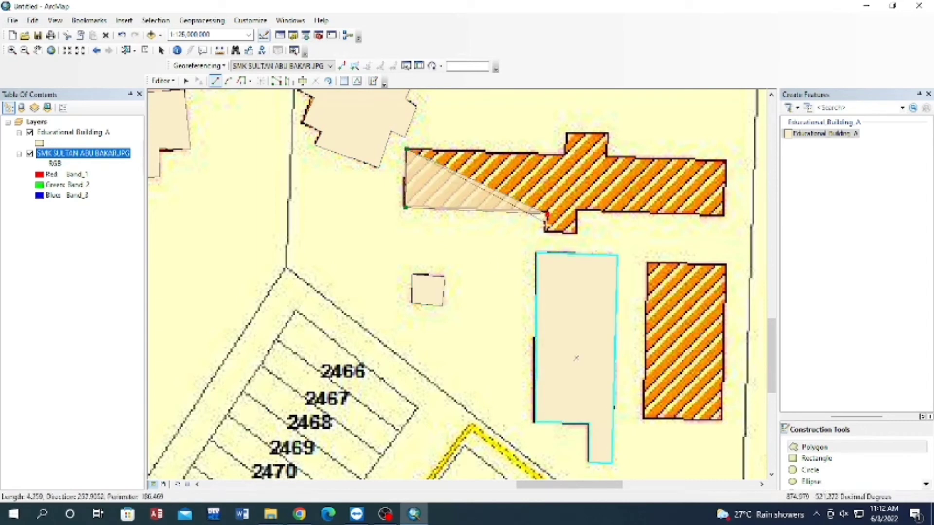
{"action": "left_click", "coordinate": [545, 232]}
{"action": "left_click", "coordinate": [579, 232]}
{"action": "left_click", "coordinate": [577, 211]}
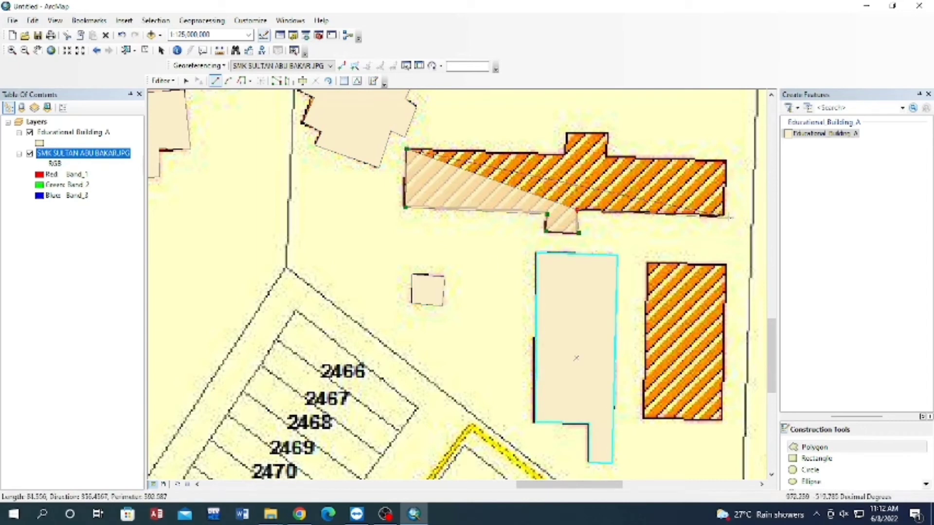
{"action": "left_click", "coordinate": [724, 215]}
{"action": "left_click", "coordinate": [725, 161]}
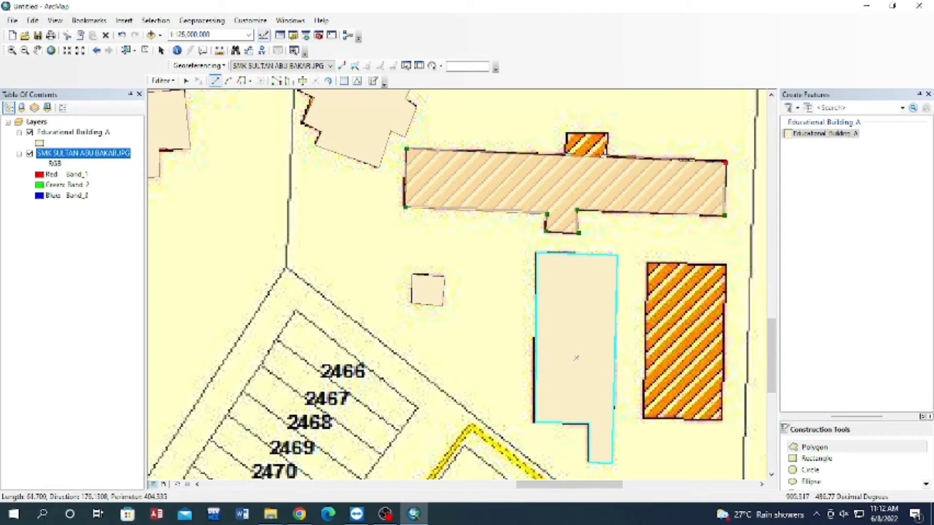
{"action": "left_click", "coordinate": [608, 157]}
{"action": "left_click", "coordinate": [608, 132]}
{"action": "left_click", "coordinate": [566, 133]}
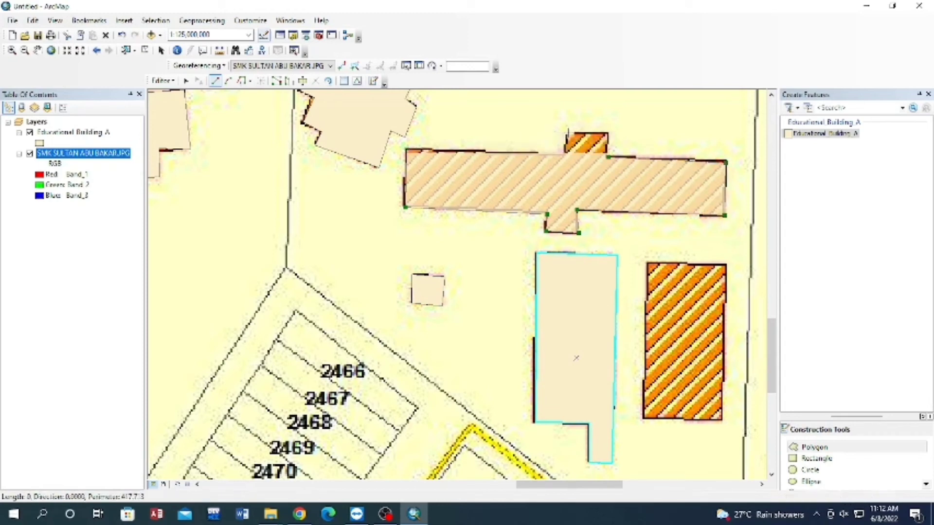
{"action": "double_click", "coordinate": [566, 153]}
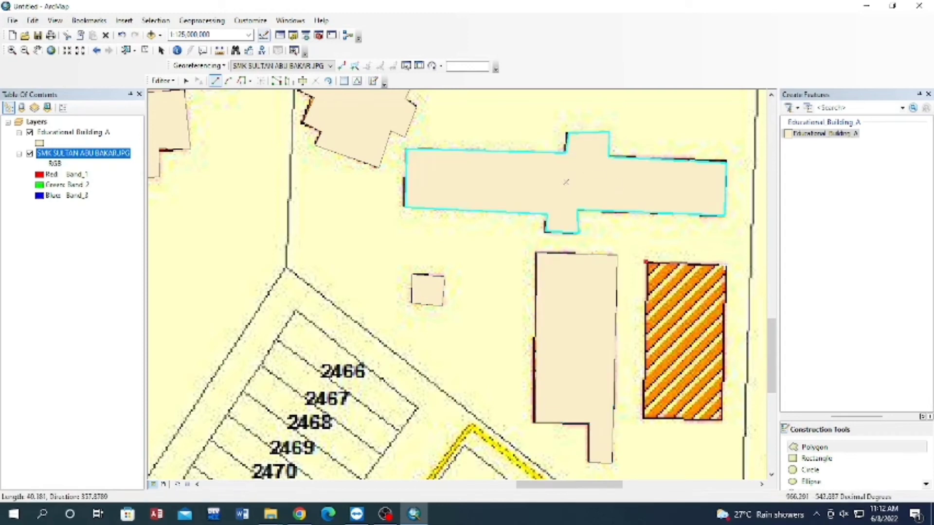
Trace the rectangular building east of the tall building with the southern stub as a polygon.
{"action": "left_click", "coordinate": [726, 264]}
{"action": "left_click", "coordinate": [723, 419]}
{"action": "double_click", "coordinate": [642, 419]}
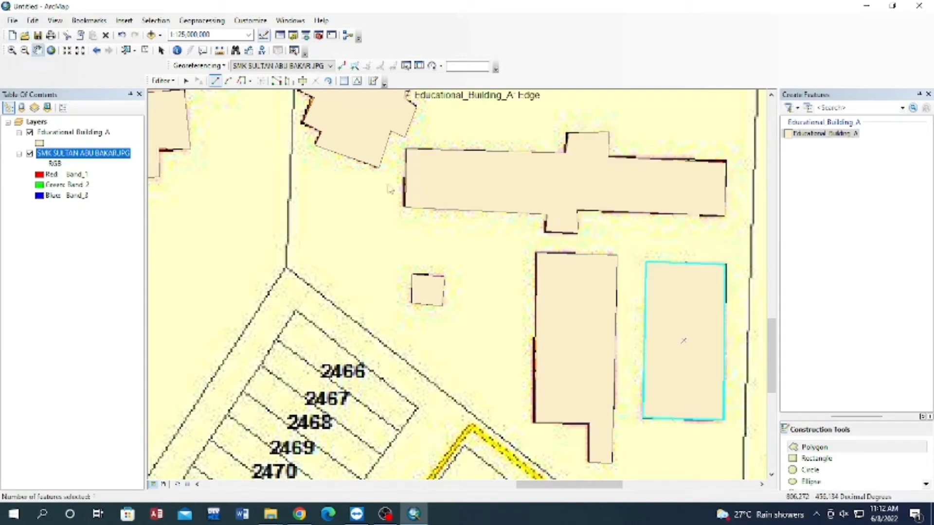
Trace the small upright rectangular building southeast of label 2817 as a polygon.
{"action": "mouse_move", "coordinate": [631, 239]}
{"action": "left_mouse_down"}
{"action": "mouse_move", "coordinate": [582, 281]}
{"action": "mouse_move", "coordinate": [569, 366]}
{"action": "left_mouse_up"}
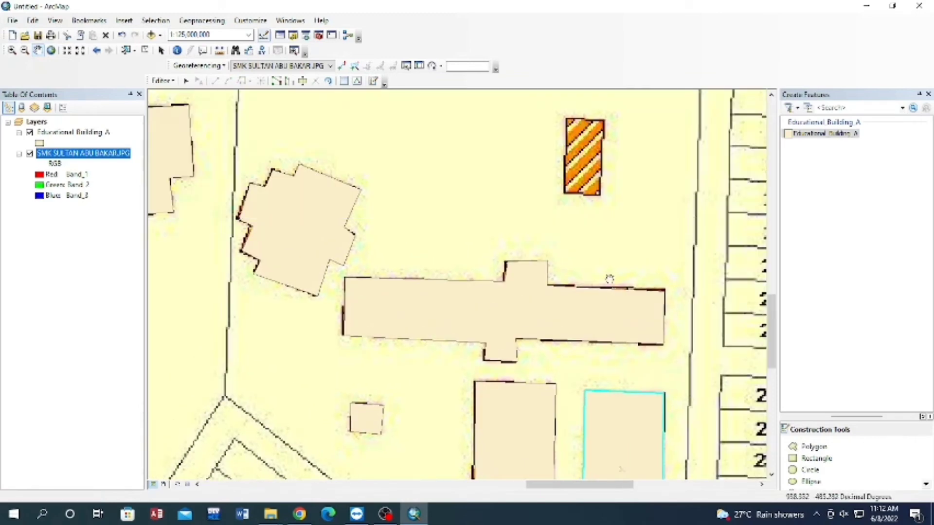
{"action": "left_click_drag", "start_coordinate": [608, 279], "coordinate": [543, 345]}
{"action": "left_click", "coordinate": [856, 446]}
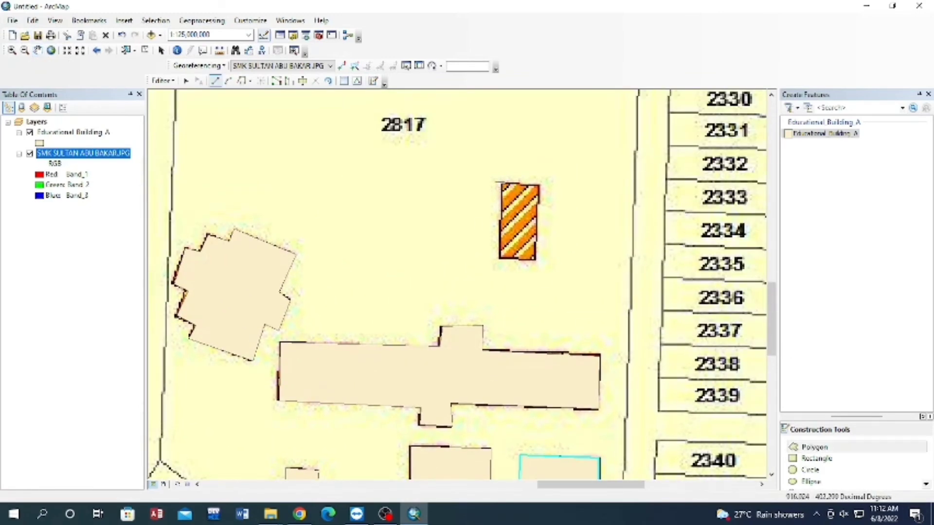
{"action": "left_click", "coordinate": [500, 184]}
{"action": "left_click", "coordinate": [539, 185]}
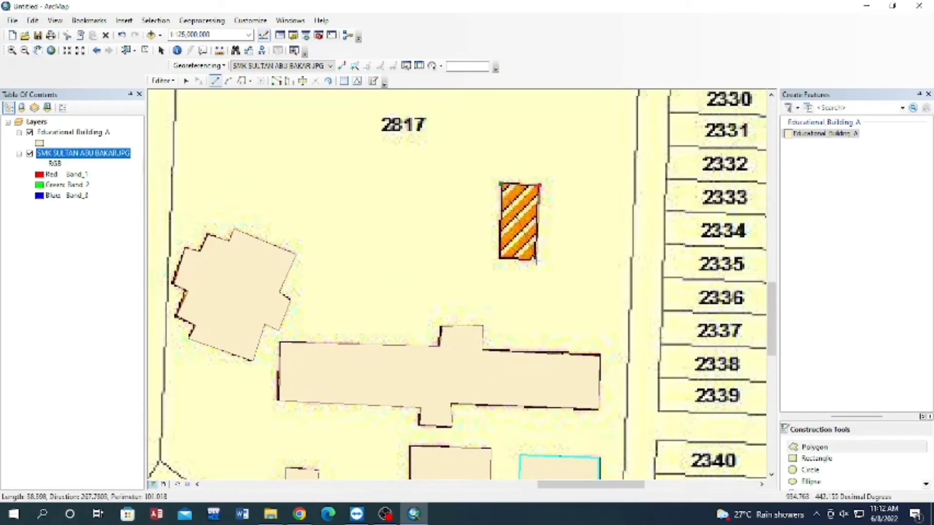
{"action": "left_click", "coordinate": [536, 260]}
{"action": "double_click", "coordinate": [500, 258]}
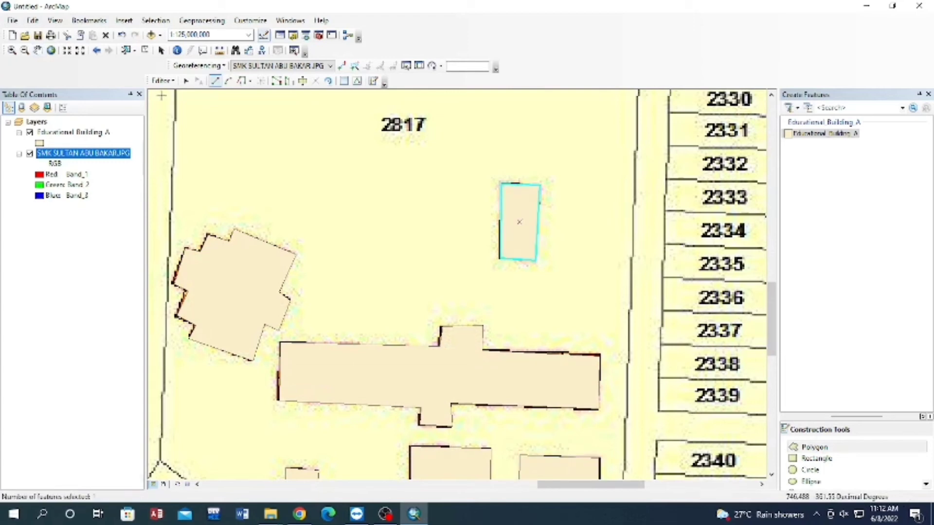
Trace the small tilted building southwest of the SMK SULTAN ABU BAKAR label as a polygon, following its notched corners.
{"action": "left_click", "coordinate": [38, 53]}
{"action": "left_click_drag", "start_coordinate": [582, 220], "coordinate": [554, 367]}
{"action": "left_click_drag", "start_coordinate": [244, 131], "coordinate": [311, 203]}
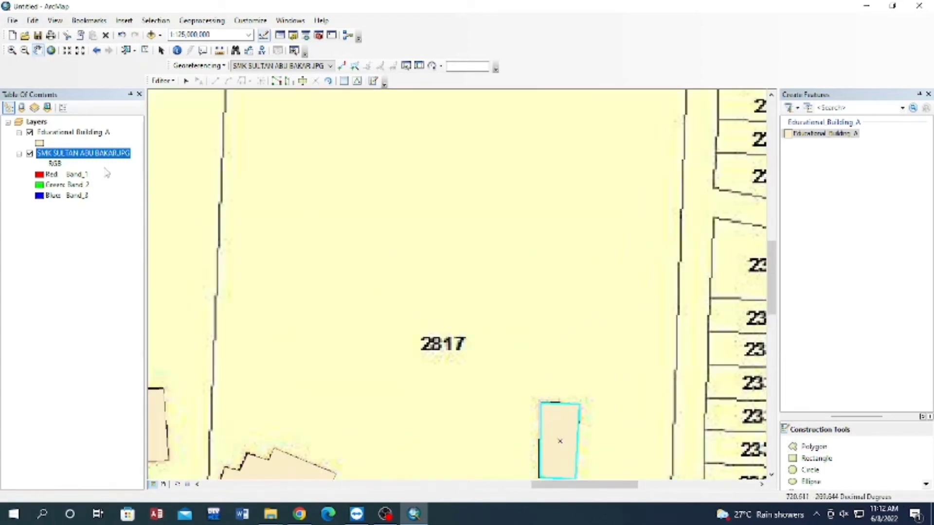
{"action": "right_click", "coordinate": [118, 160]}
{"action": "left_click", "coordinate": [163, 217]}
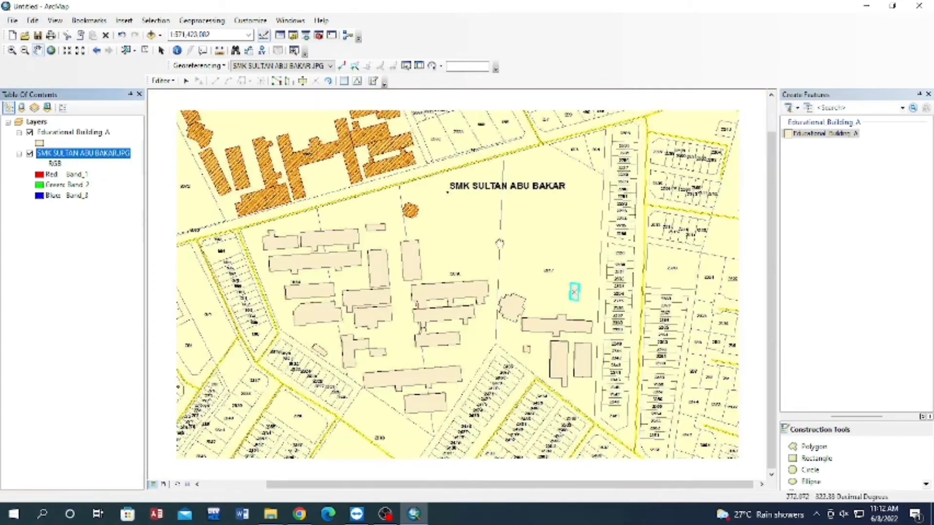
{"action": "scroll", "coordinate": [416, 269], "scroll_direction": "up", "scroll_amount": 10}
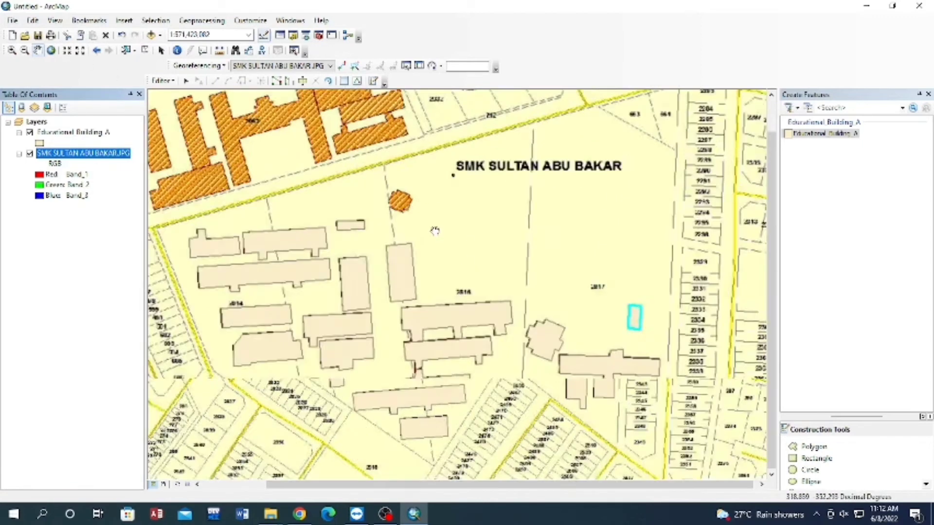
{"action": "left_click_drag", "start_coordinate": [340, 167], "coordinate": [428, 293]}
{"action": "left_click", "coordinate": [812, 446]}
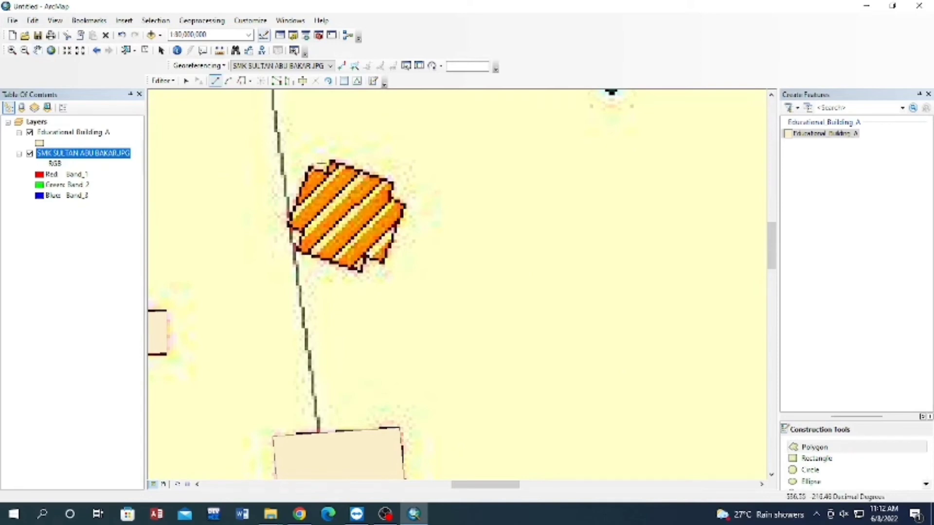
{"action": "left_click", "coordinate": [328, 172]}
{"action": "left_click", "coordinate": [332, 162]}
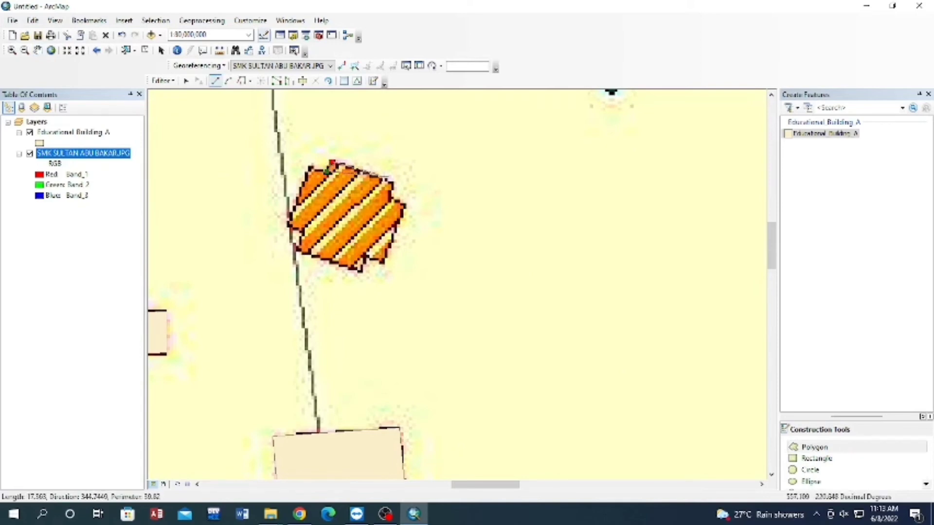
{"action": "left_click", "coordinate": [392, 184]}
{"action": "left_click", "coordinate": [393, 197]}
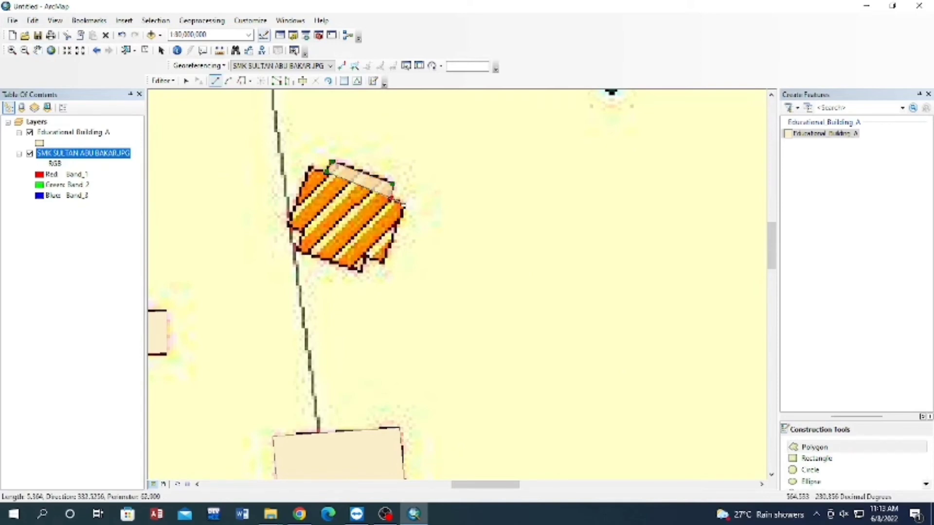
{"action": "left_click", "coordinate": [407, 206]}
{"action": "left_click", "coordinate": [382, 264]}
{"action": "left_click", "coordinate": [365, 257]}
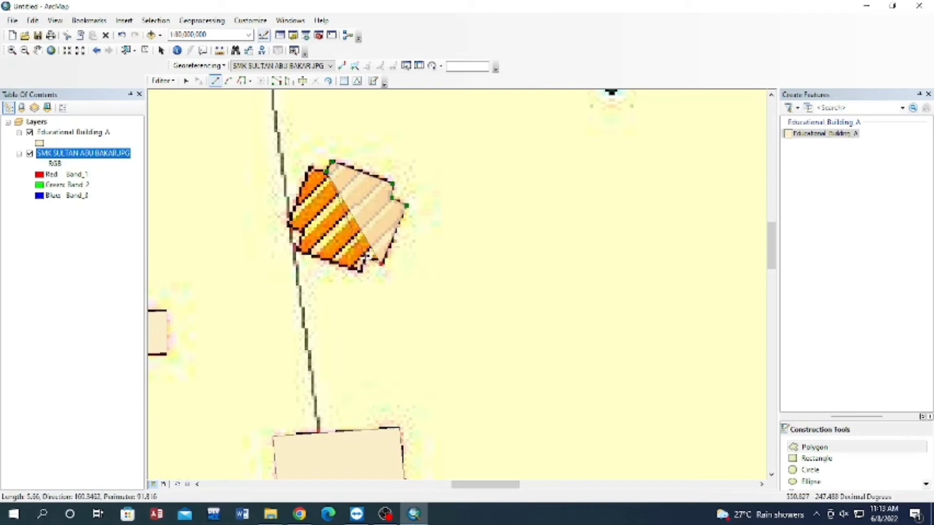
{"action": "left_click", "coordinate": [361, 271]}
{"action": "left_click", "coordinate": [299, 250]}
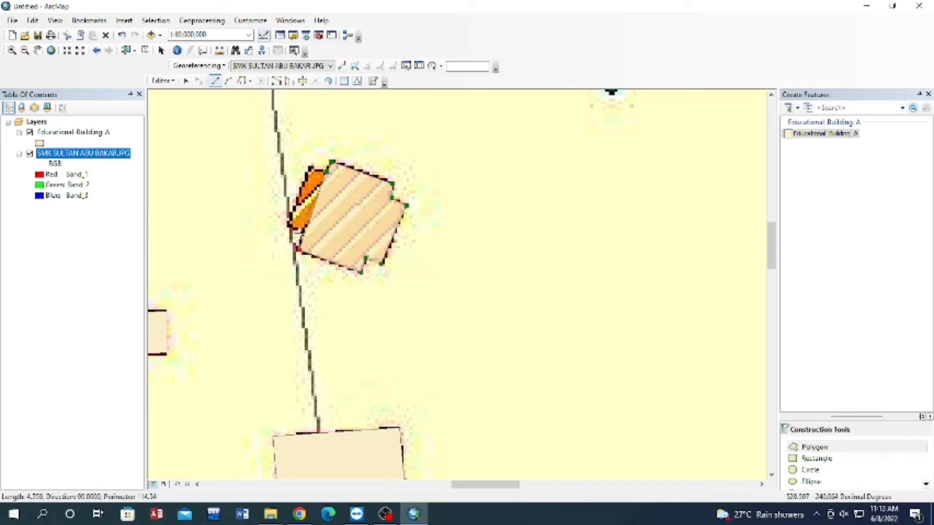
{"action": "left_click", "coordinate": [302, 229]}
{"action": "left_click", "coordinate": [287, 226]}
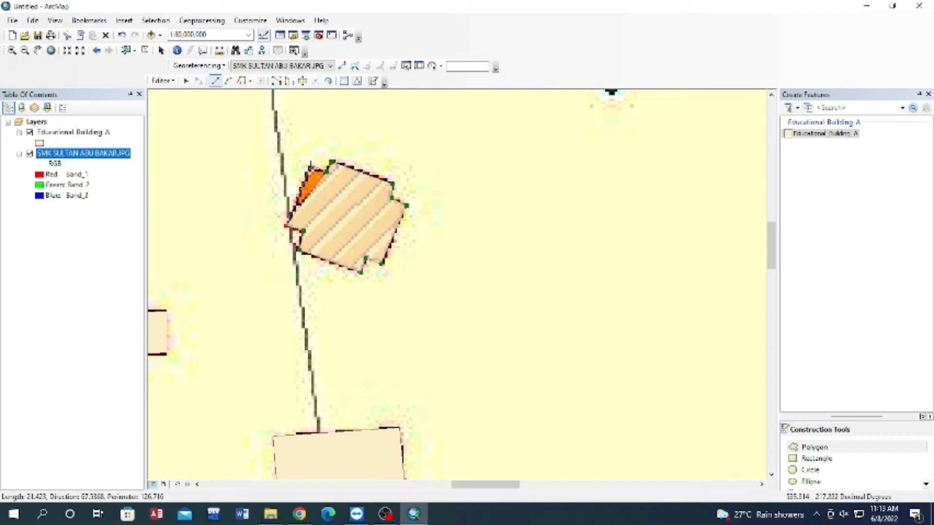
{"action": "double_click", "coordinate": [310, 165]}
Save the digitized building edits and stop the editing session.
{"action": "left_click", "coordinate": [38, 50]}
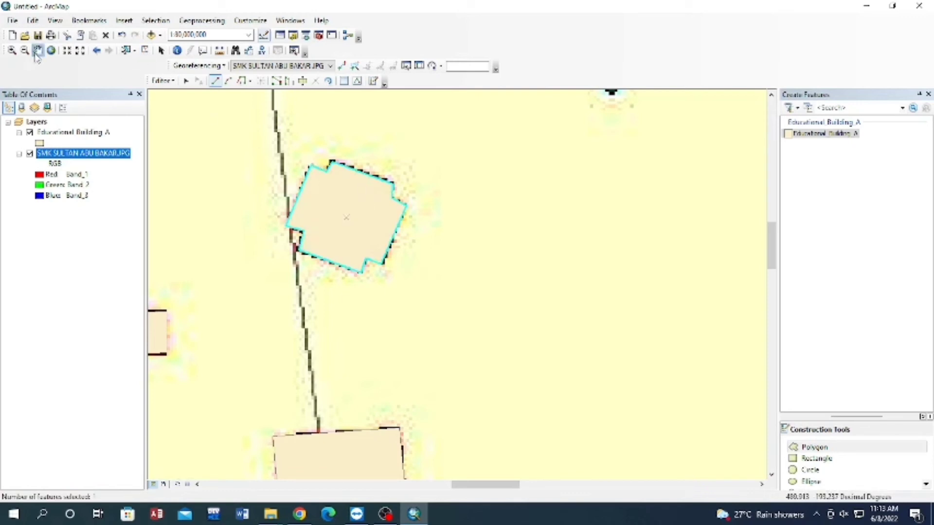
{"action": "left_click_drag", "start_coordinate": [423, 276], "coordinate": [519, 321]}
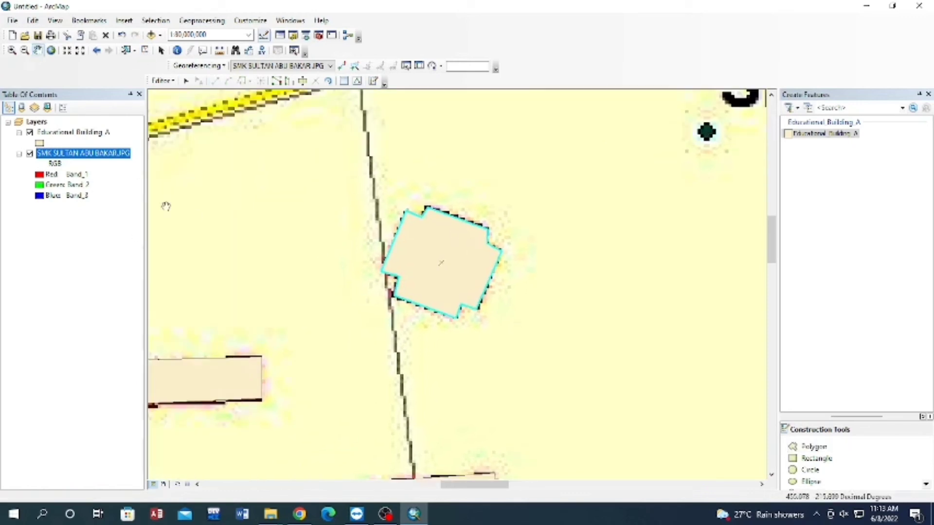
{"action": "right_click", "coordinate": [120, 155]}
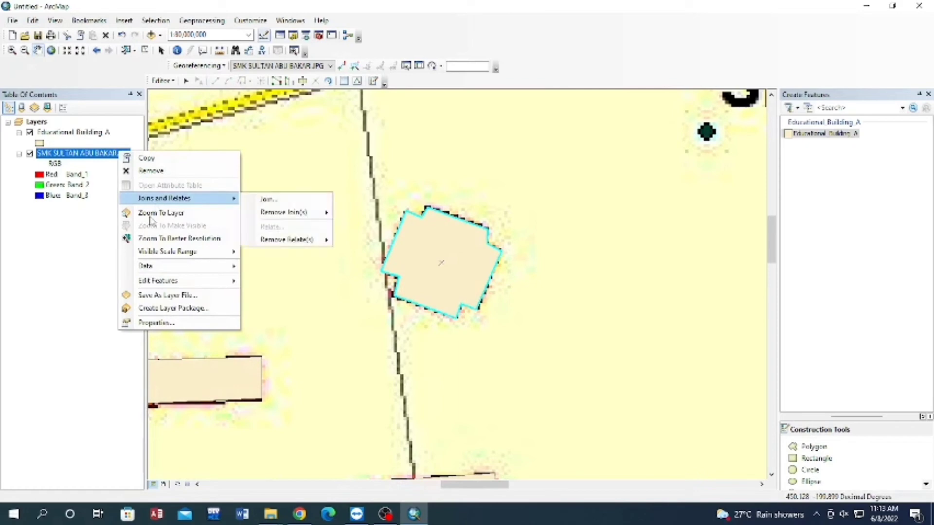
{"action": "left_click", "coordinate": [153, 214]}
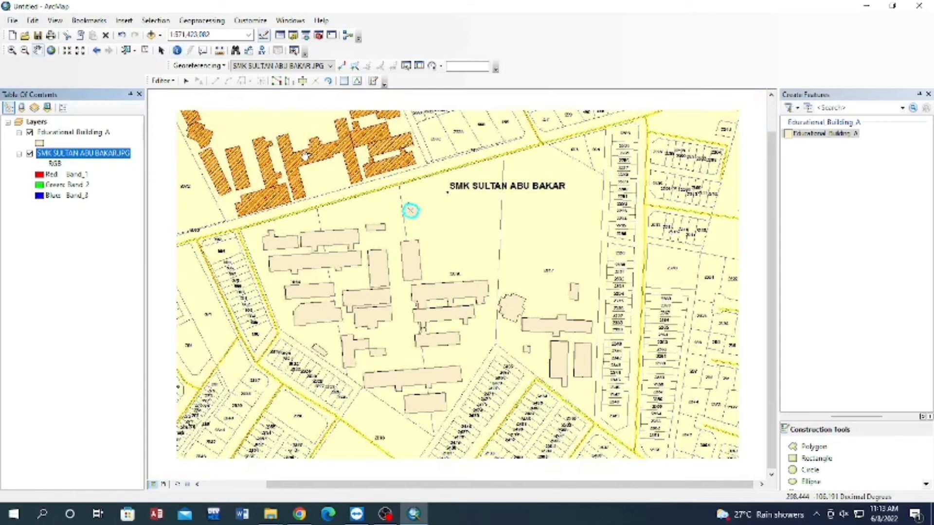
{"action": "left_click", "coordinate": [162, 81]}
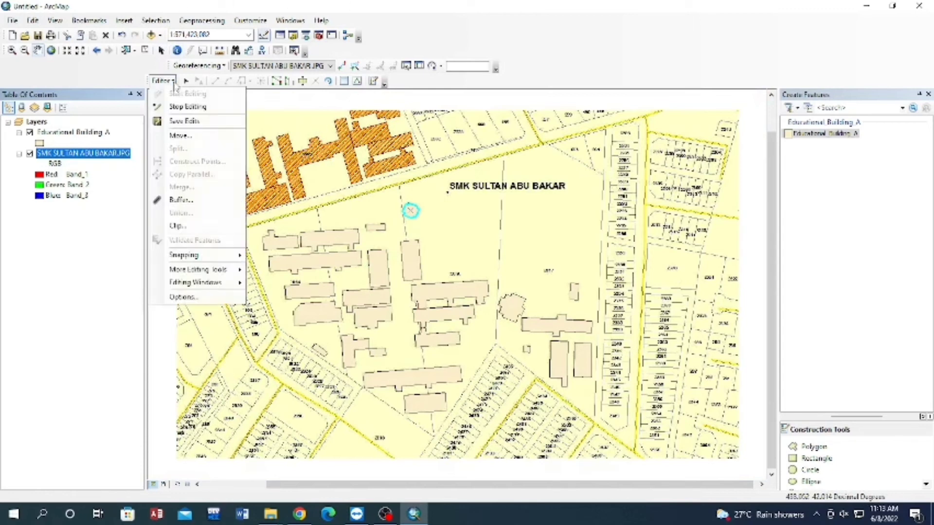
{"action": "left_click", "coordinate": [194, 124]}
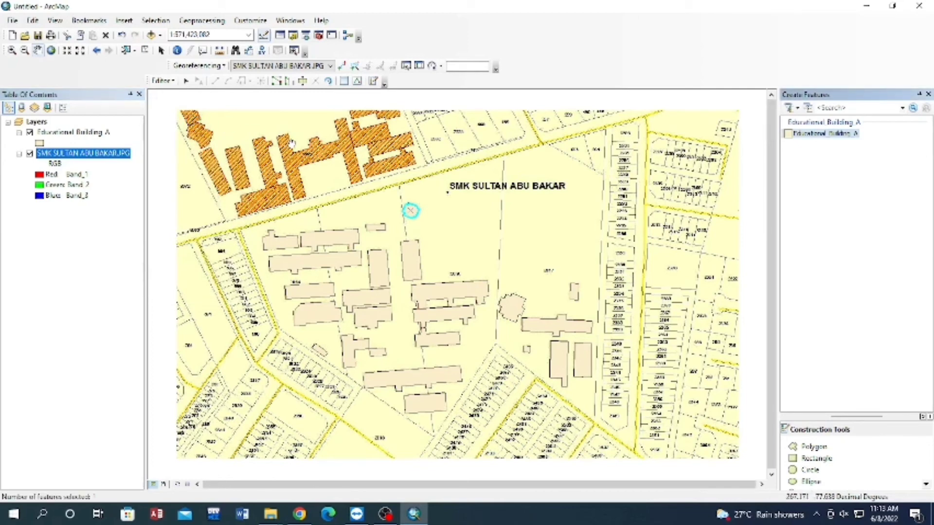
{"action": "left_click", "coordinate": [162, 80]}
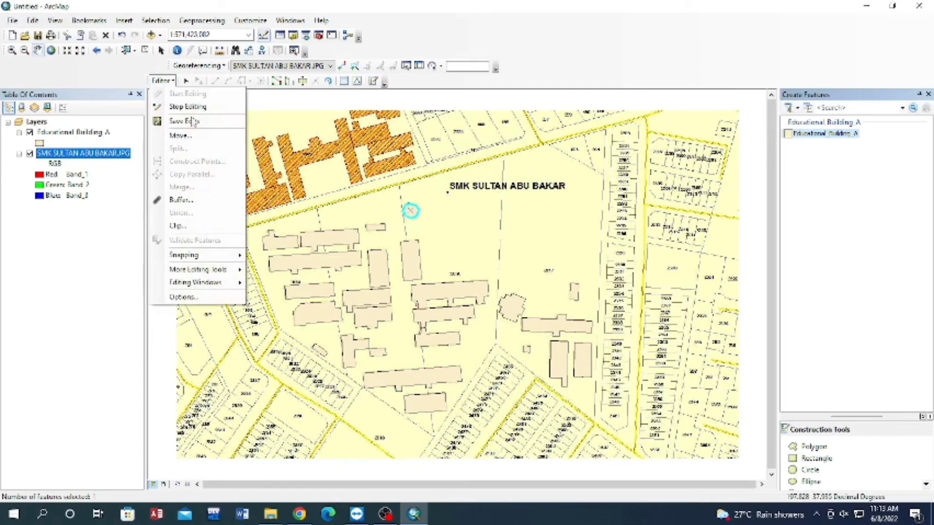
{"action": "left_click", "coordinate": [188, 107]}
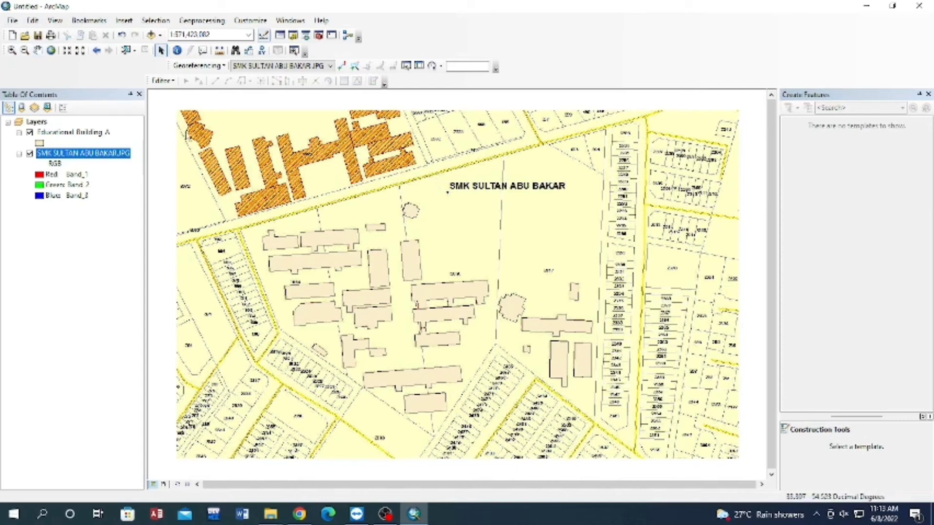
Open the attribute table of the Educational Building A layer.
{"action": "right_click", "coordinate": [101, 132]}
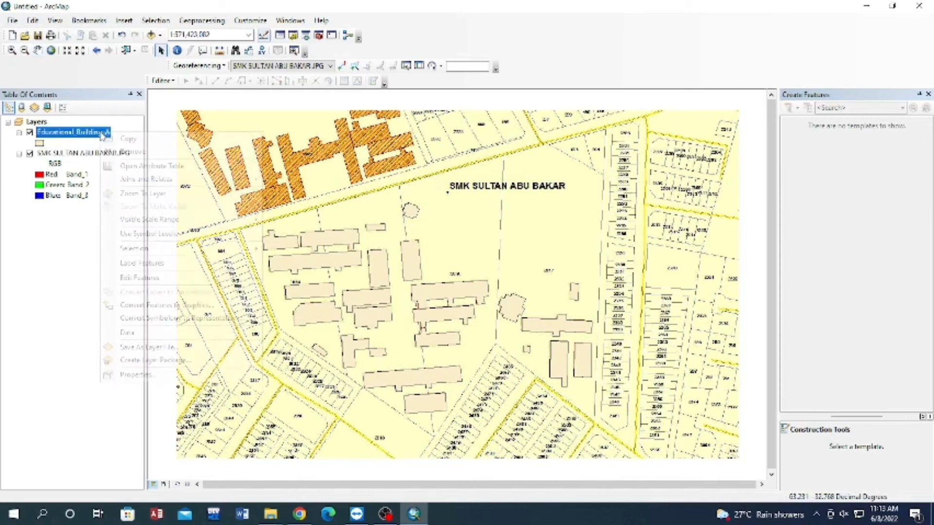
{"action": "left_click", "coordinate": [162, 168]}
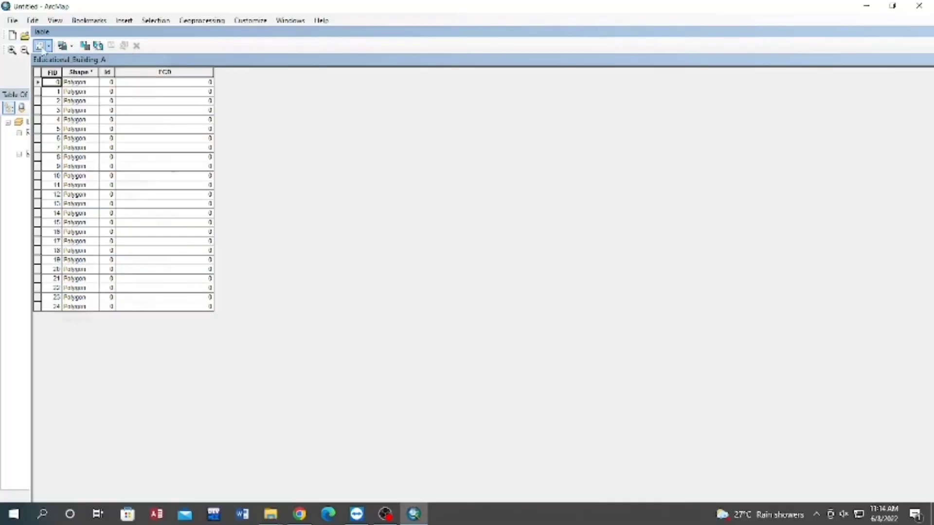
Add a Short Integer field named FCD and a same-named Text field of length 50, accepting the rename to FCD_1.
{"action": "left_click", "coordinate": [42, 48]}
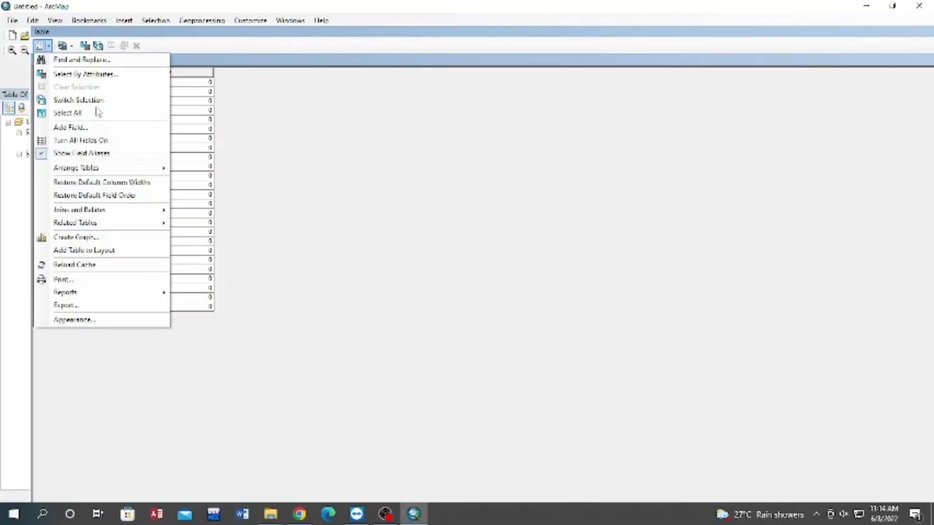
{"action": "left_click", "coordinate": [90, 129]}
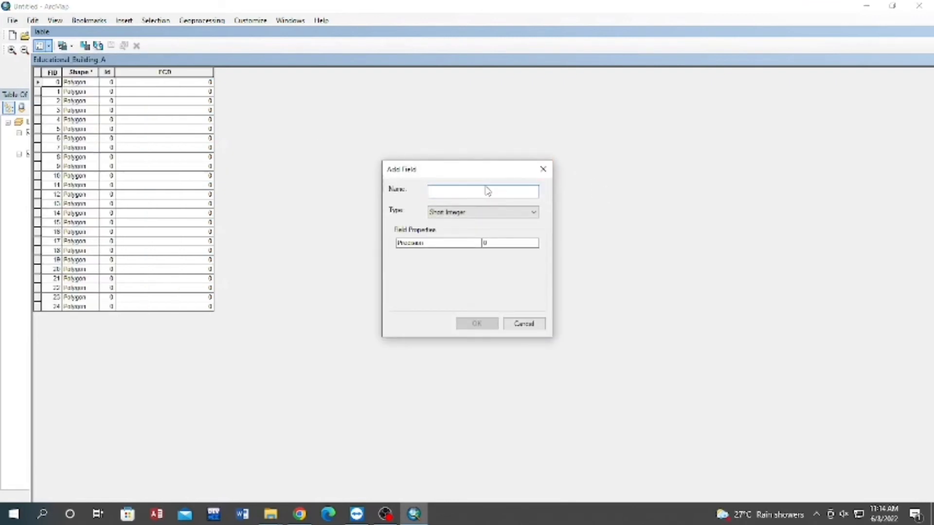
{"action": "left_click", "coordinate": [534, 212]}
{"action": "left_click", "coordinate": [441, 253]}
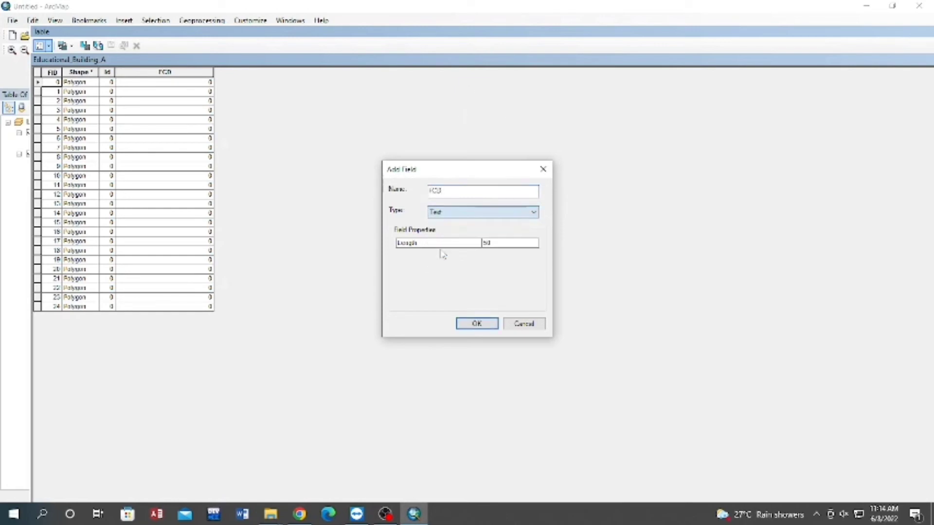
{"action": "left_click", "coordinate": [486, 325]}
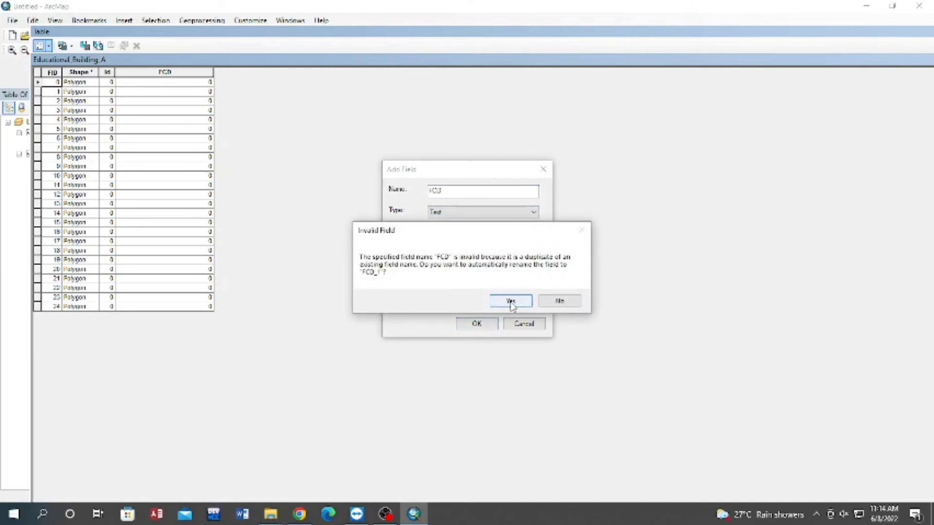
{"action": "left_click", "coordinate": [510, 302]}
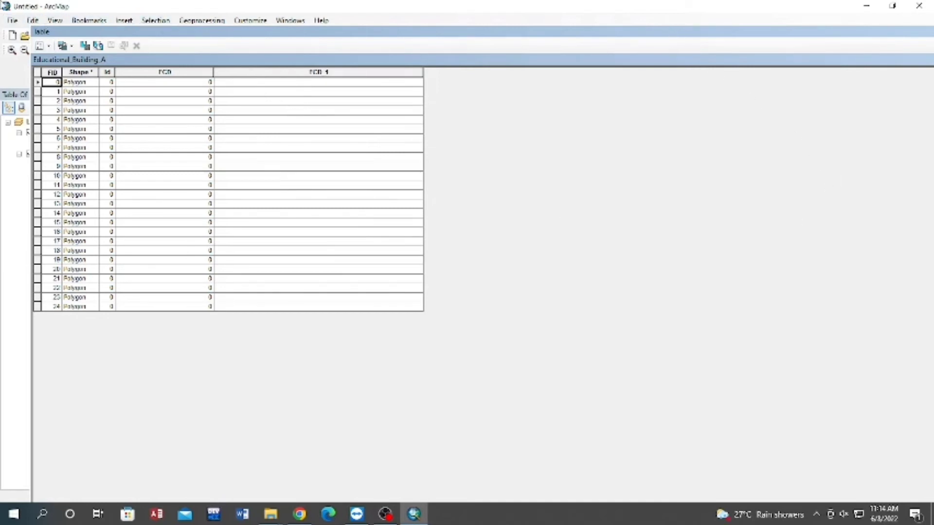
Start an editing session and enter BE0010 in the FCD_1 field of the first polygon record (FID 0).
{"action": "double_click", "coordinate": [33, 31]}
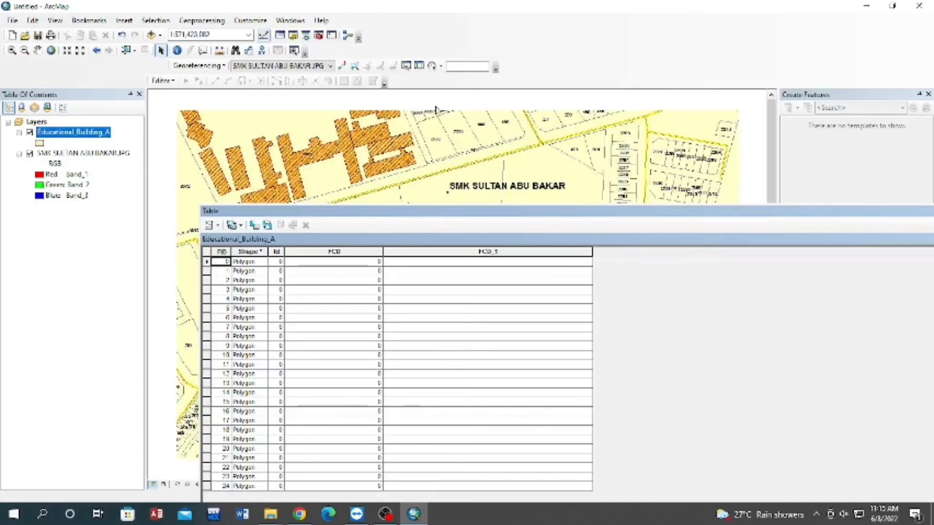
{"action": "left_click", "coordinate": [163, 81]}
{"action": "left_click", "coordinate": [194, 95]}
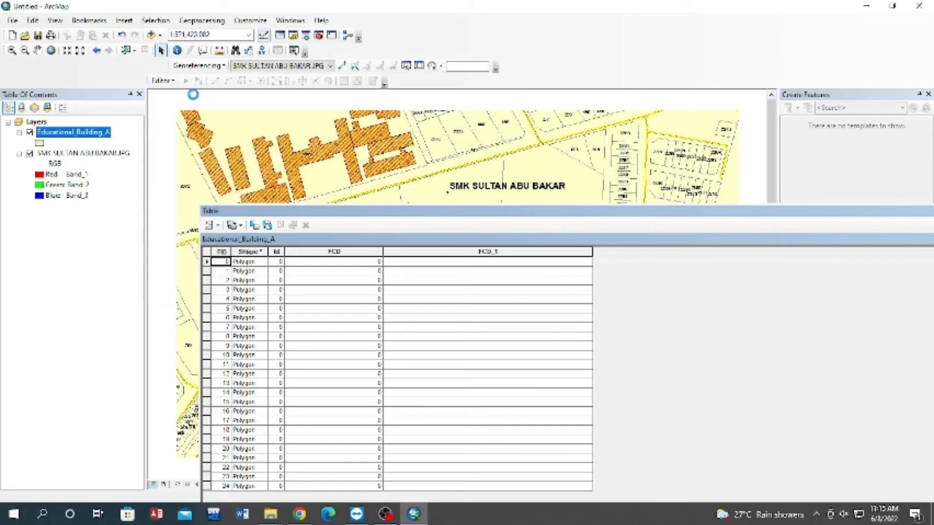
{"action": "left_click", "coordinate": [412, 263]}
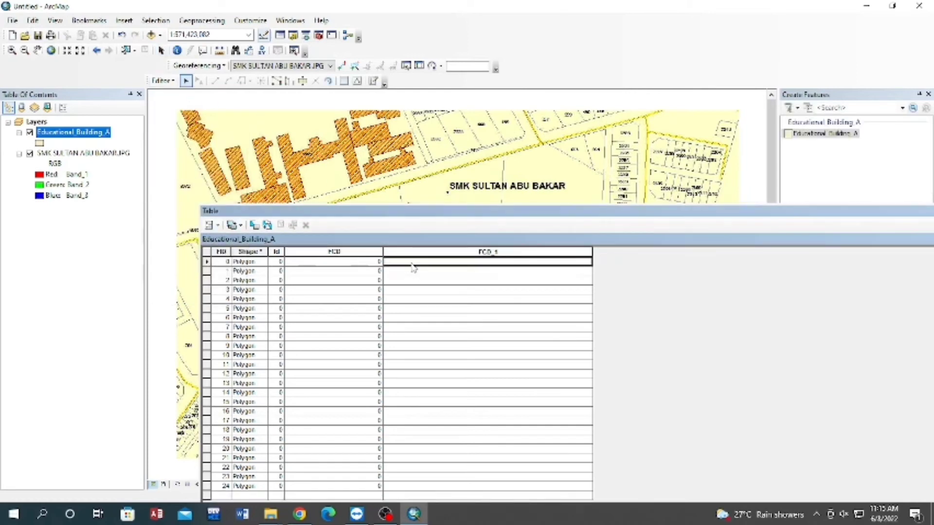
{"action": "left_click", "coordinate": [350, 263]}
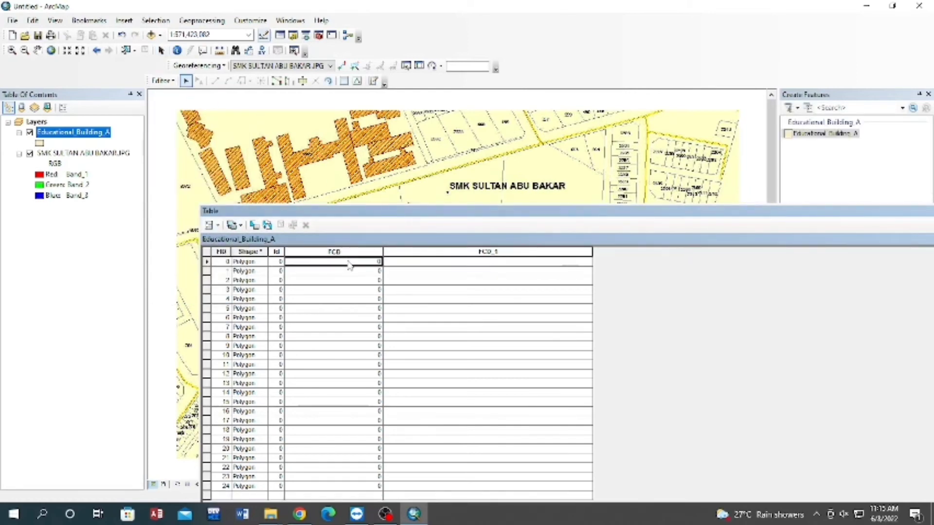
{"action": "left_click", "coordinate": [350, 263]}
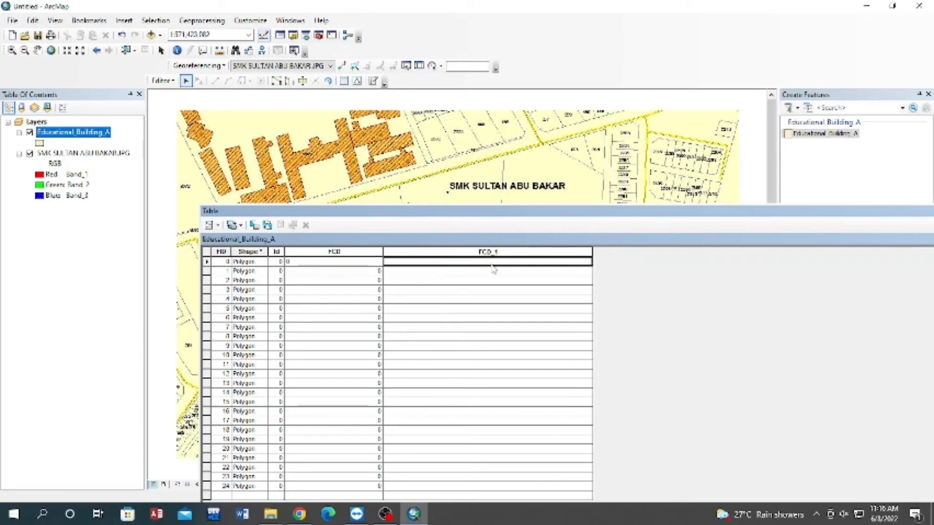
{"action": "type", "text": "BE0010"}
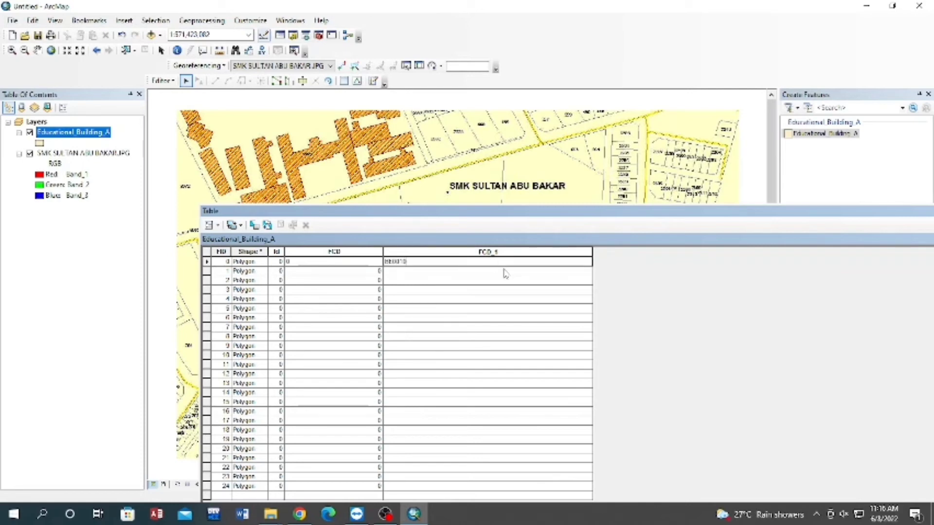
Stop the editing session and save the FCD_1 code edit.
{"action": "left_click", "coordinate": [163, 80]}
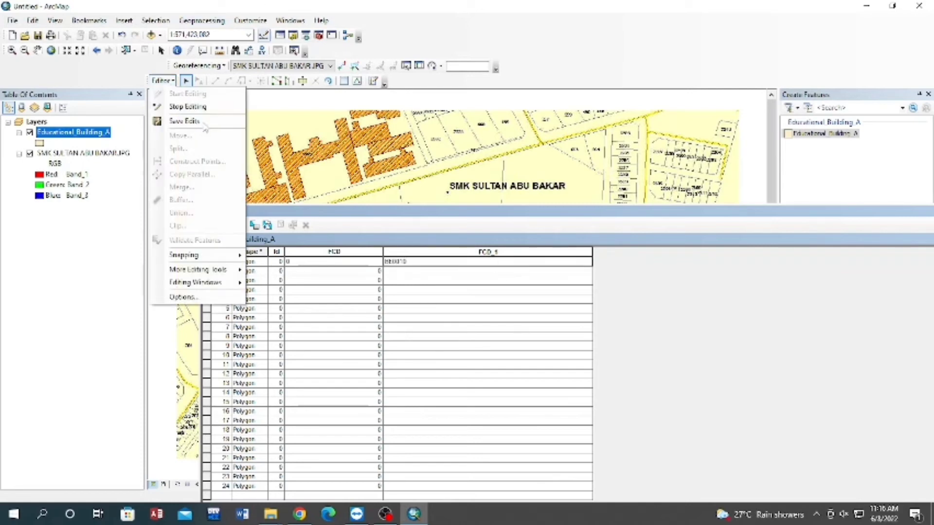
{"action": "left_click", "coordinate": [203, 110]}
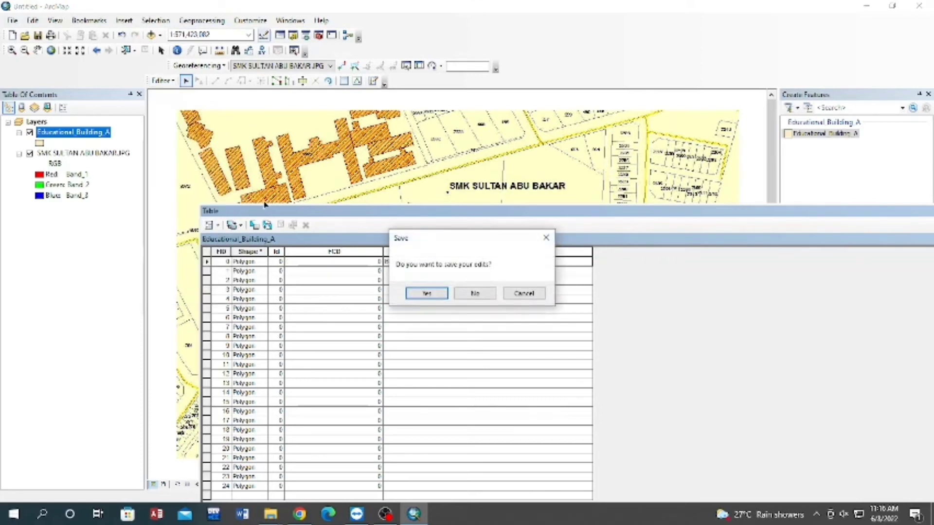
{"action": "left_click", "coordinate": [430, 293]}
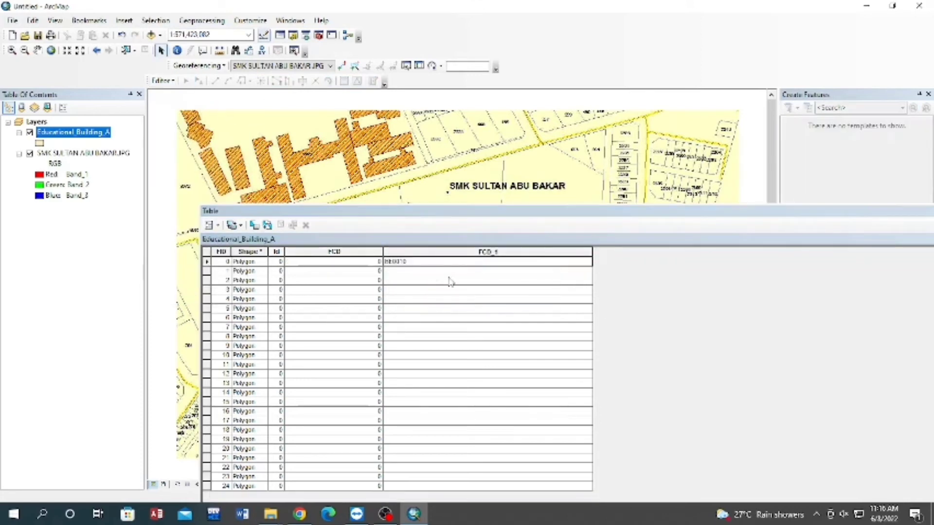
Add a Text field named FNM to the Educational_Building_A attribute table.
{"action": "left_click", "coordinate": [320, 215]}
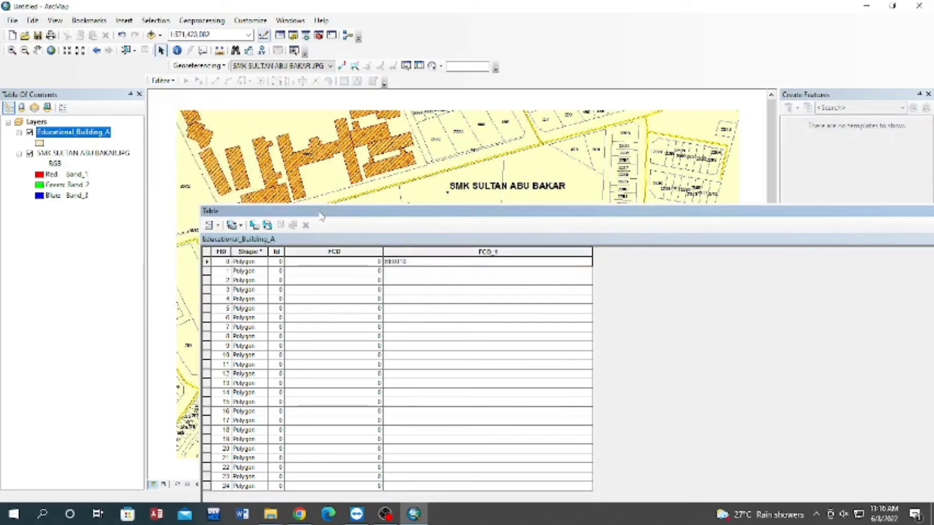
{"action": "double_click", "coordinate": [378, 212]}
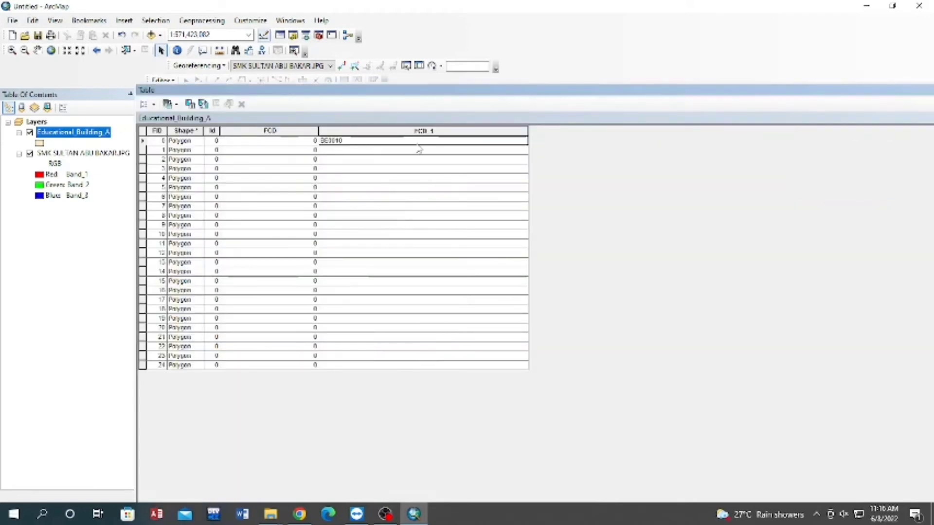
{"action": "left_click", "coordinate": [145, 104]}
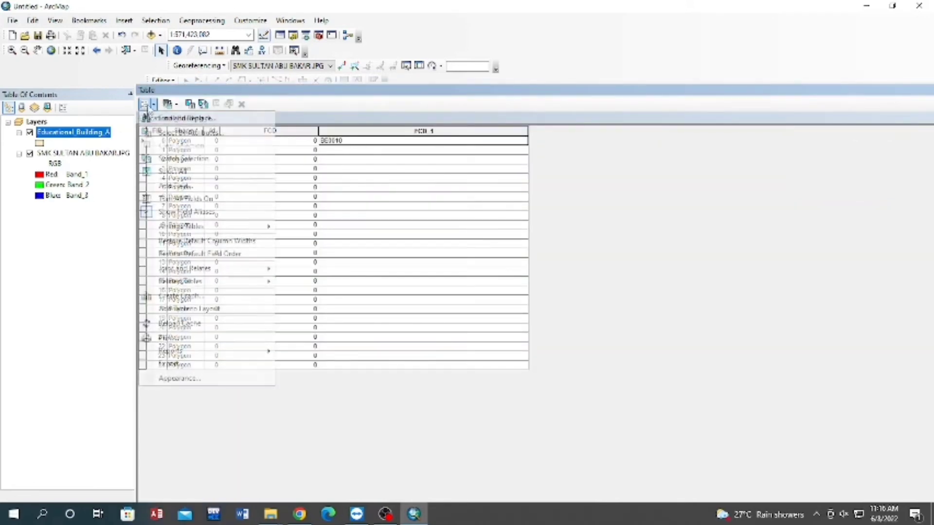
{"action": "left_click", "coordinate": [184, 187]}
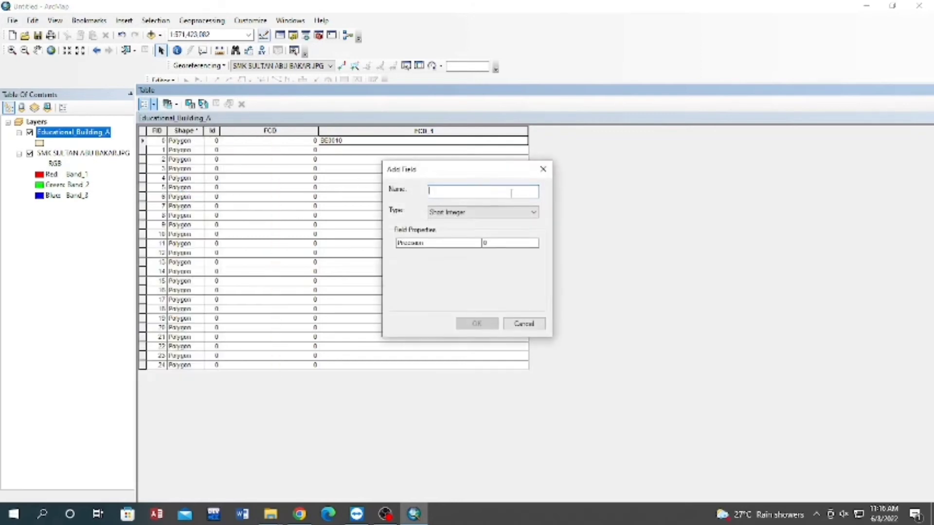
{"action": "type", "text": "FNM"}
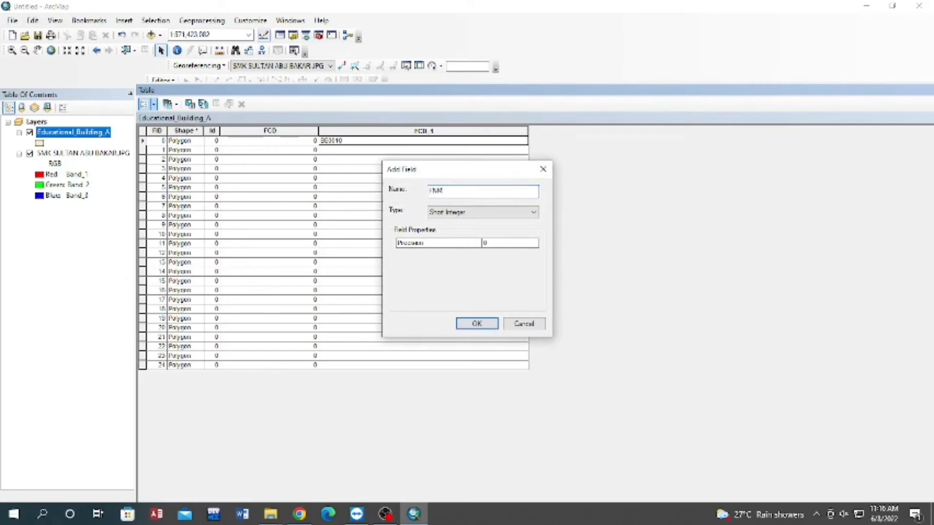
{"action": "left_click", "coordinate": [516, 212]}
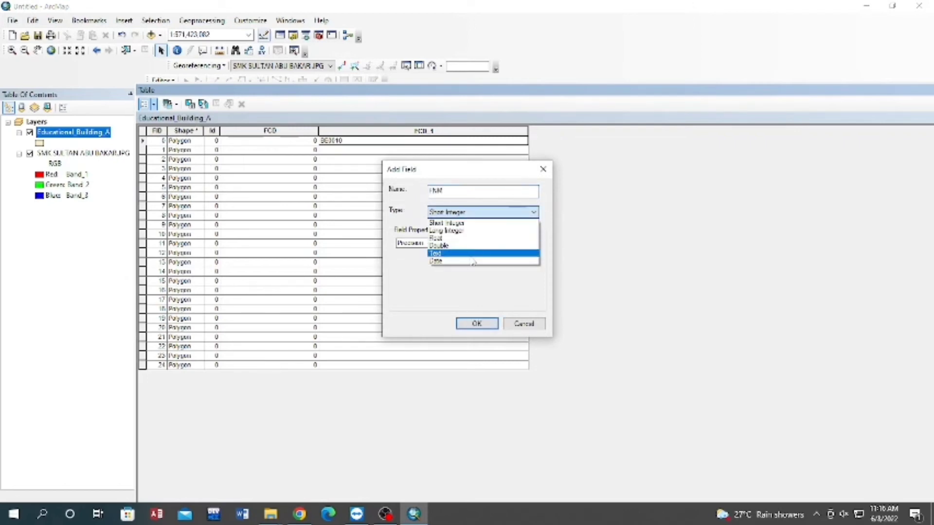
{"action": "left_click", "coordinate": [478, 247]}
{"action": "left_click", "coordinate": [478, 324]}
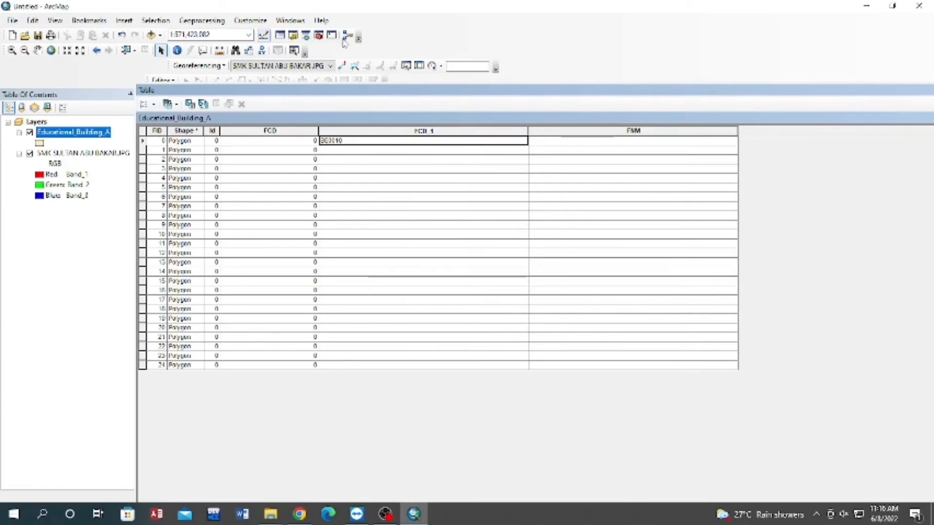
Start editing again and enter Educational Building in the FNM field of the first record.
{"action": "left_click", "coordinate": [162, 79]}
{"action": "left_click", "coordinate": [197, 97]}
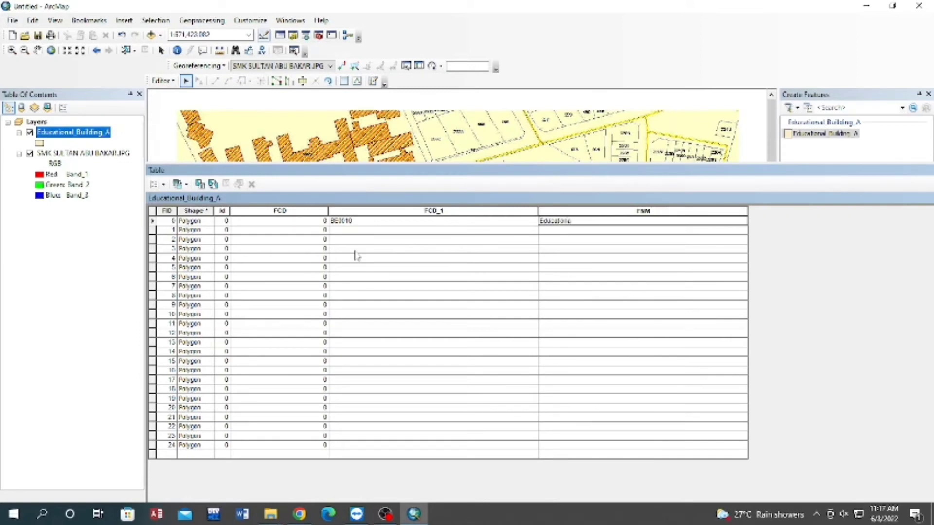
{"action": "type", "text": "Bu"}
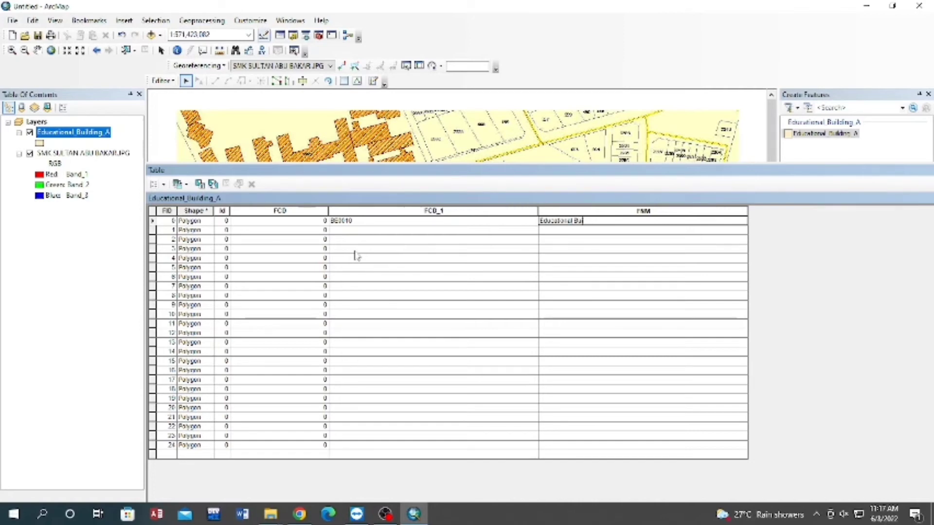
{"action": "type", "text": "ilding"}
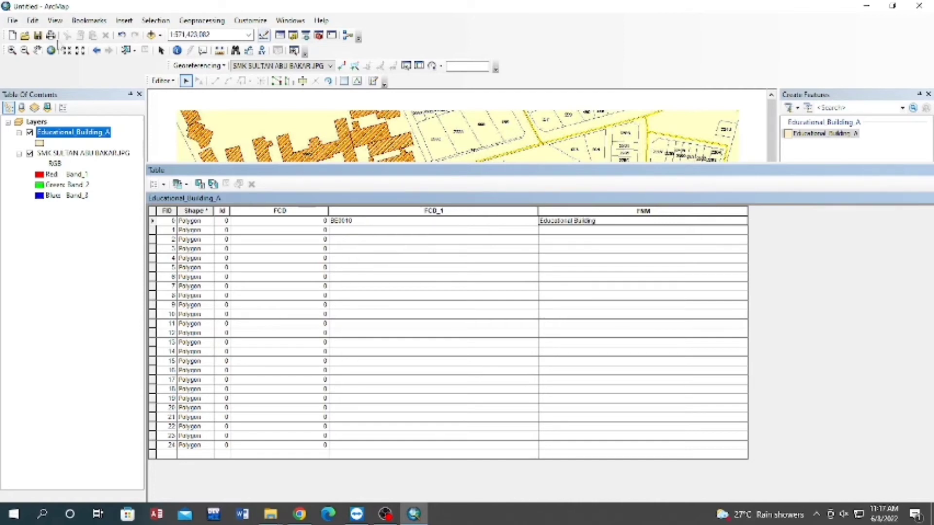
Stop editing and save the FNM attribute entry.
{"action": "left_click", "coordinate": [171, 81]}
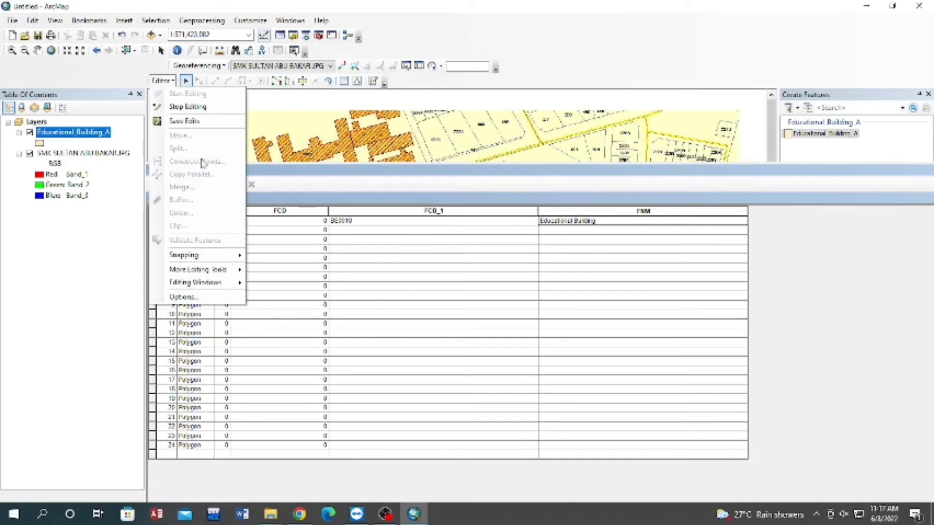
{"action": "left_click", "coordinate": [197, 107]}
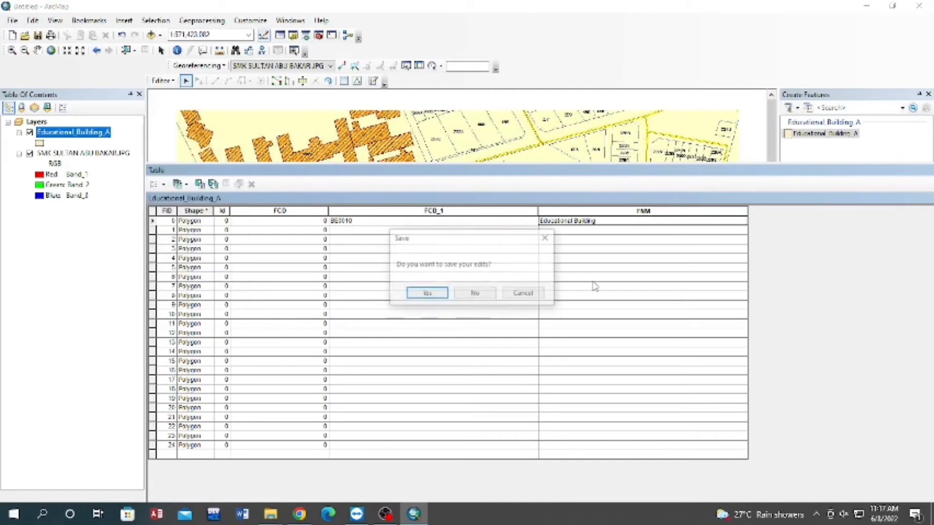
{"action": "left_click", "coordinate": [427, 294]}
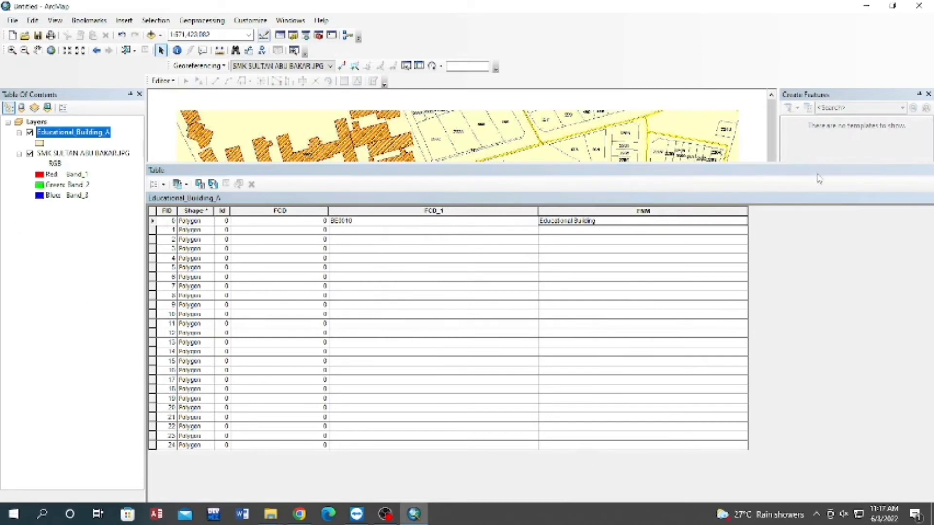
Close the Educational_Building_A attribute table to return to the map.
{"action": "left_click_drag", "start_coordinate": [816, 173], "coordinate": [707, 173]}
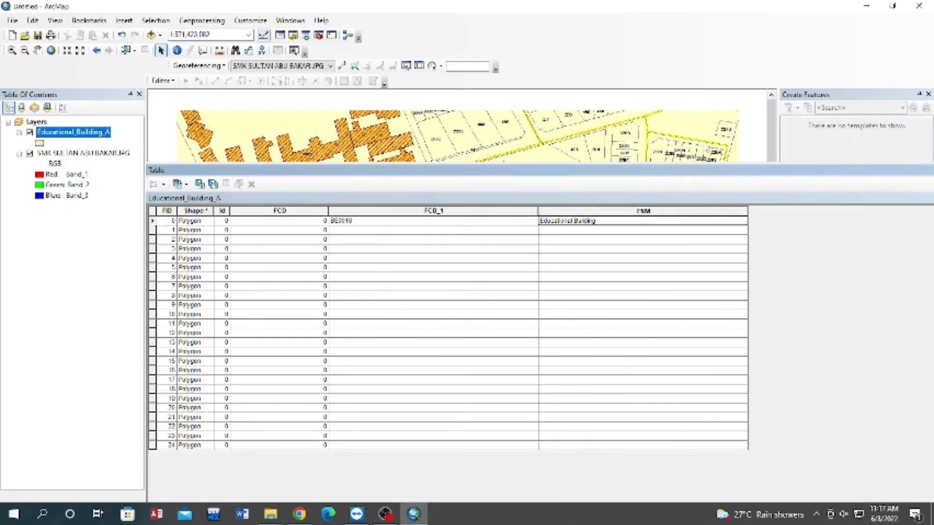
{"action": "left_click_drag", "start_coordinate": [887, 170], "coordinate": [643, 126]}
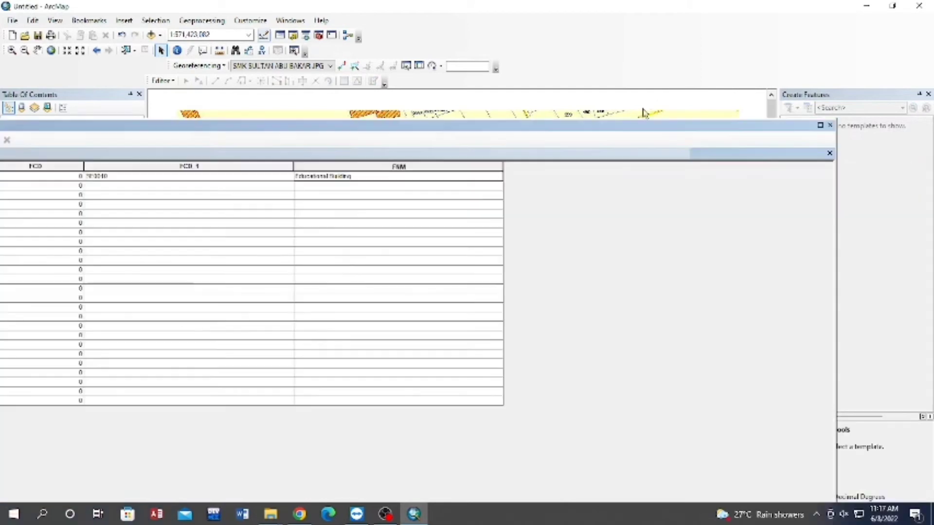
{"action": "left_click", "coordinate": [830, 126]}
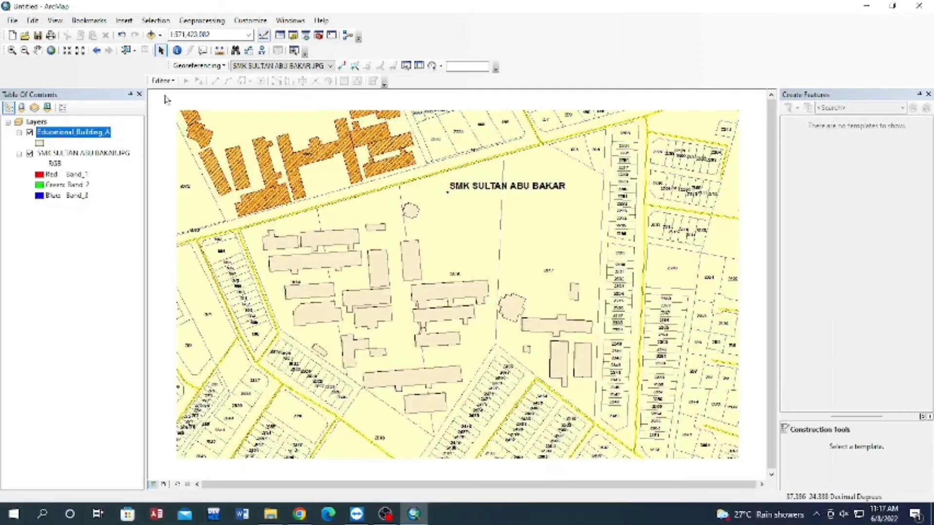
Save the map as a new ArcMap Document named DIGITIZING_ followed by the author's name.
{"action": "left_click", "coordinate": [14, 21]}
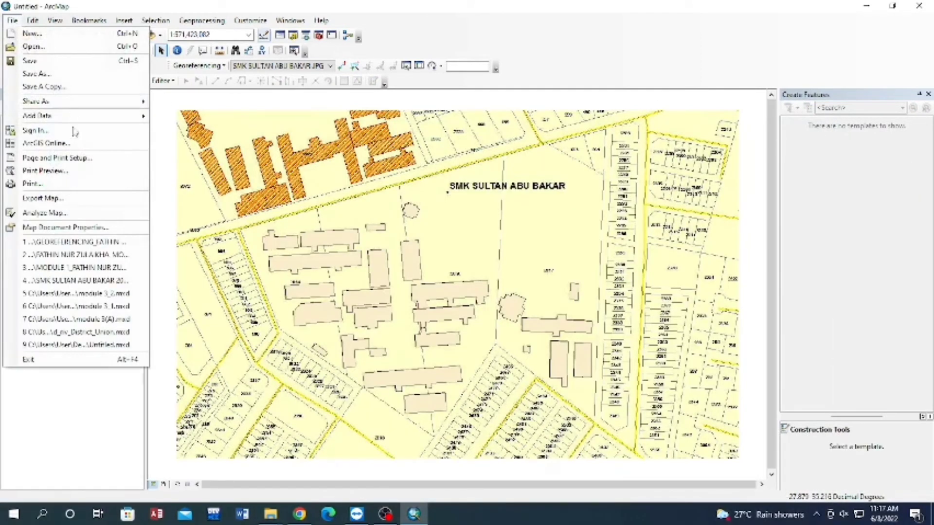
{"action": "left_click", "coordinate": [43, 76]}
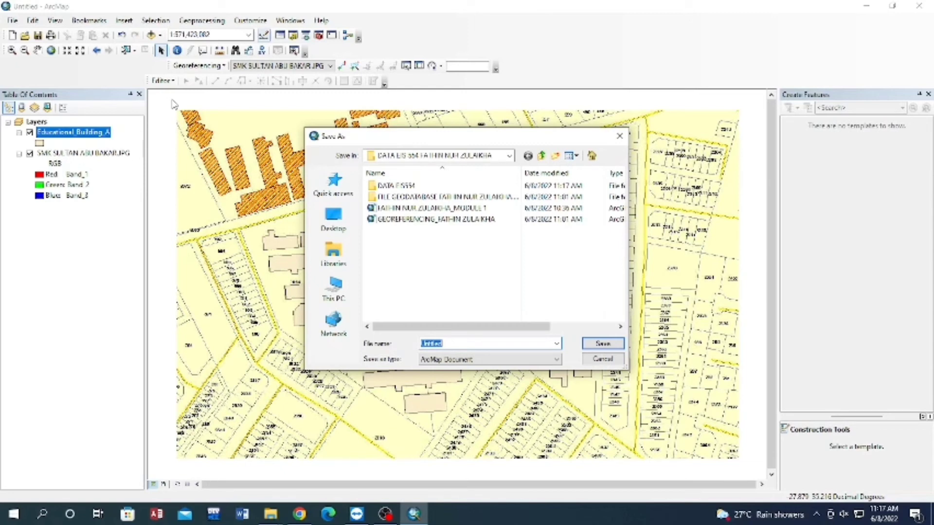
{"action": "key", "text": "BackSpace"}
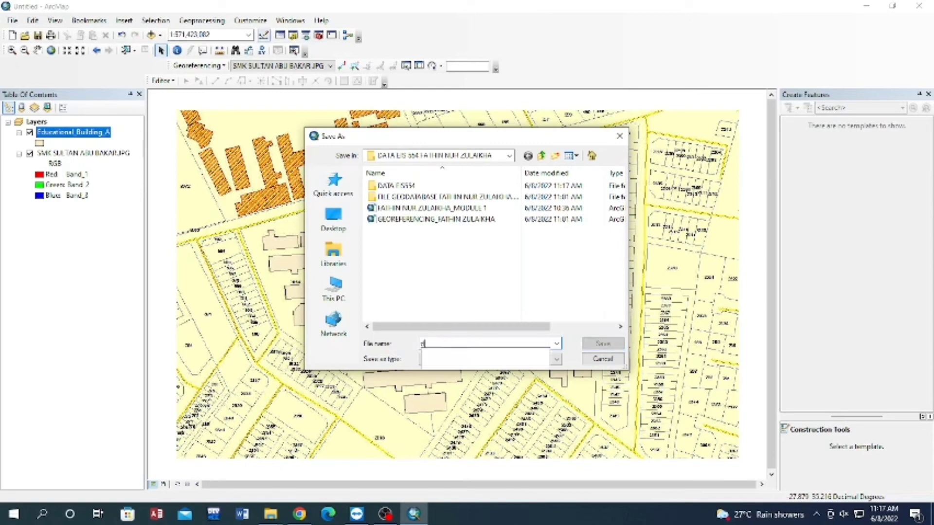
{"action": "type", "text": "d"}
{"action": "key", "text": "BackSpace"}
{"action": "type", "text": "DIGITIZING_FATHIN ZULAIKHA"}
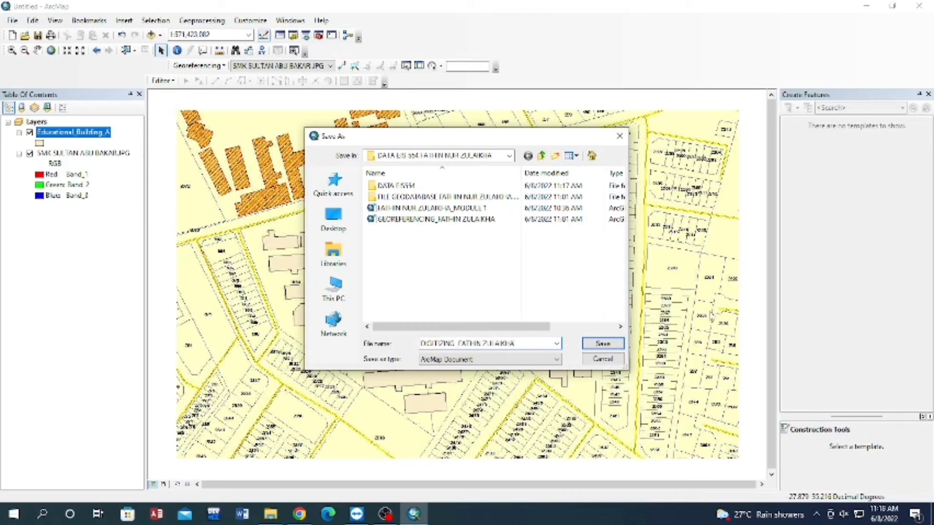
{"action": "left_click", "coordinate": [603, 343]}
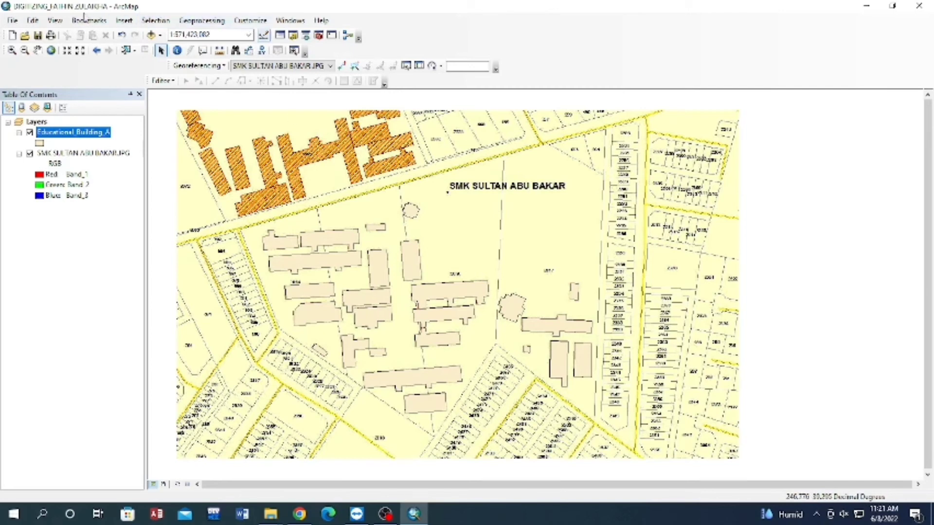
Switch to layout view and reduce the data frame's height from its lower and upper edges to fit closely around the map.
{"action": "left_click", "coordinate": [57, 21]}
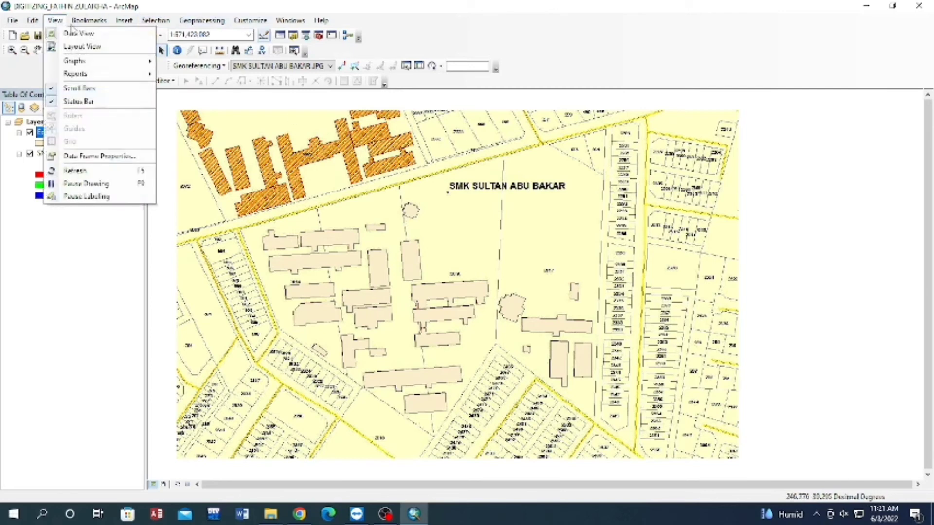
{"action": "left_click", "coordinate": [82, 47]}
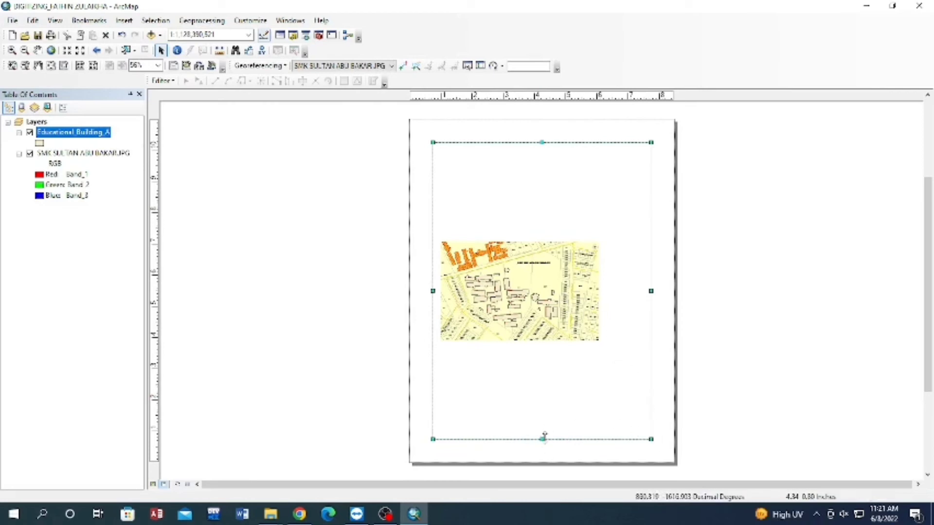
{"action": "left_click_drag", "start_coordinate": [542, 439], "coordinate": [538, 293]}
{"action": "left_click_drag", "start_coordinate": [548, 231], "coordinate": [546, 308]}
{"action": "left_click", "coordinate": [761, 298]}
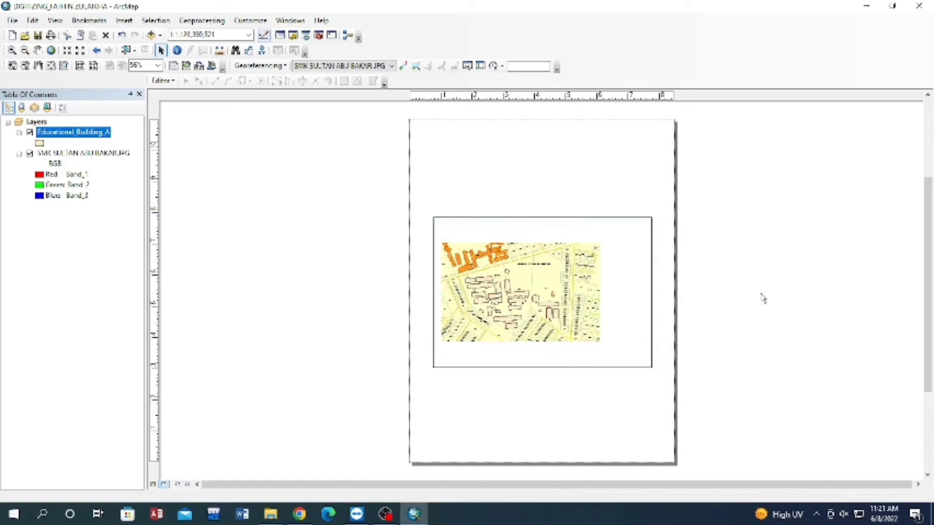
{"action": "left_click", "coordinate": [471, 319]}
{"action": "scroll", "coordinate": [488, 308], "scroll_direction": "up", "scroll_amount": 2}
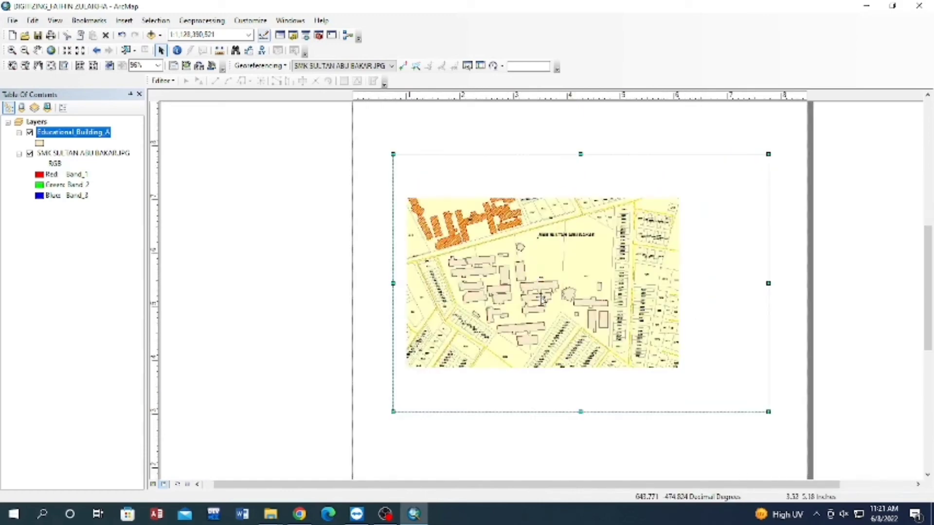
{"action": "scroll", "coordinate": [540, 292], "scroll_direction": "down", "scroll_amount": 2}
{"action": "scroll", "coordinate": [543, 299], "scroll_direction": "down", "scroll_amount": 2}
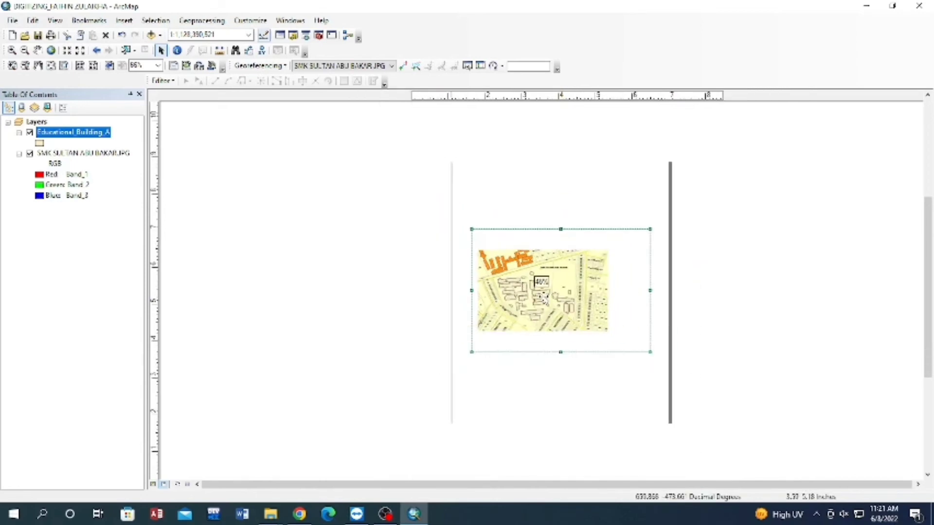
{"action": "left_click", "coordinate": [738, 291]}
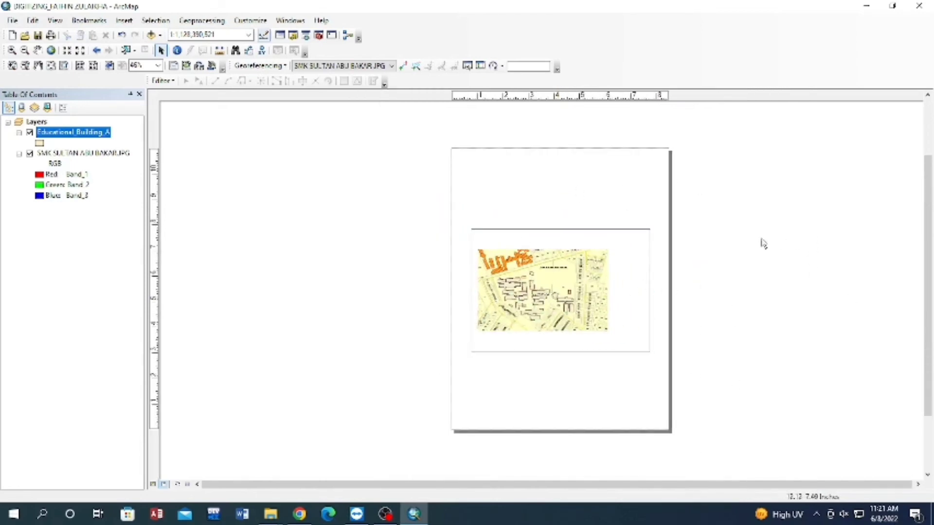
Insert the ESRI North 4 north arrow, enlarge it slightly and place it above the data frame's upper-left corner.
{"action": "left_click", "coordinate": [124, 20]}
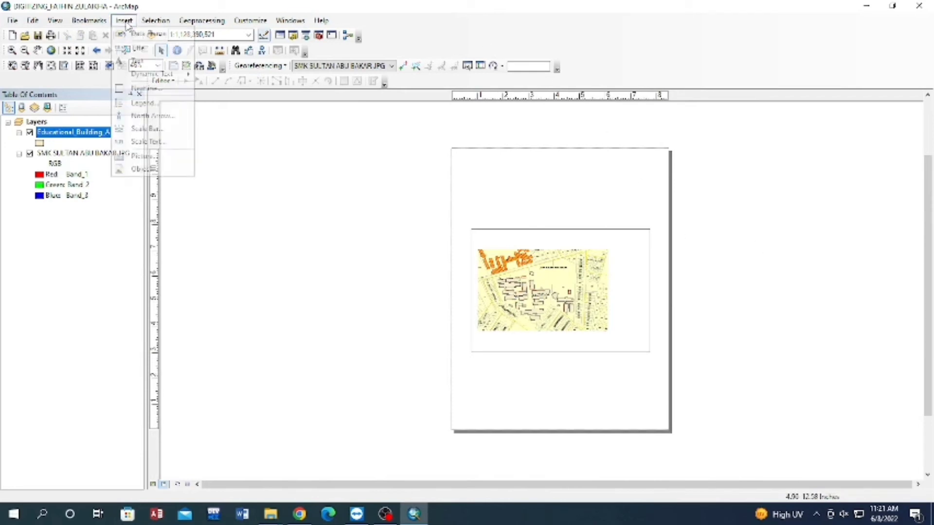
{"action": "left_click", "coordinate": [150, 117]}
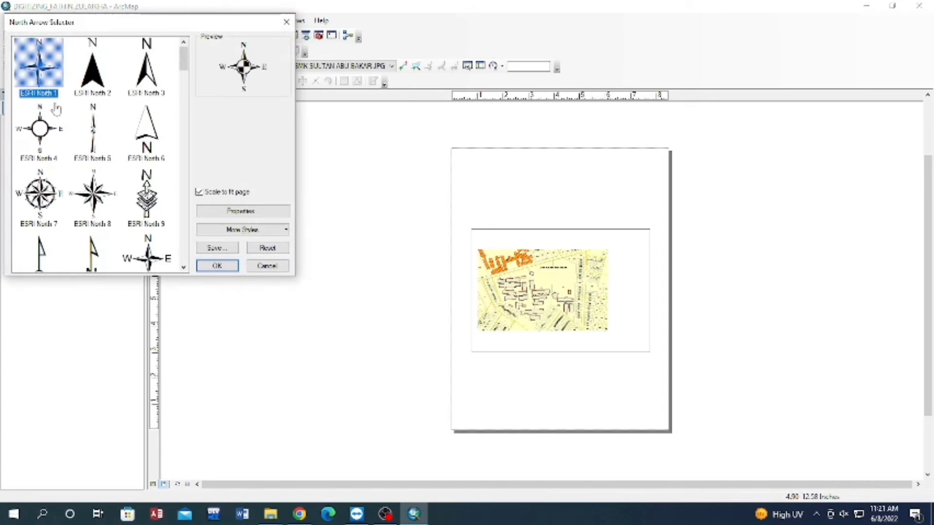
{"action": "left_click", "coordinate": [42, 128]}
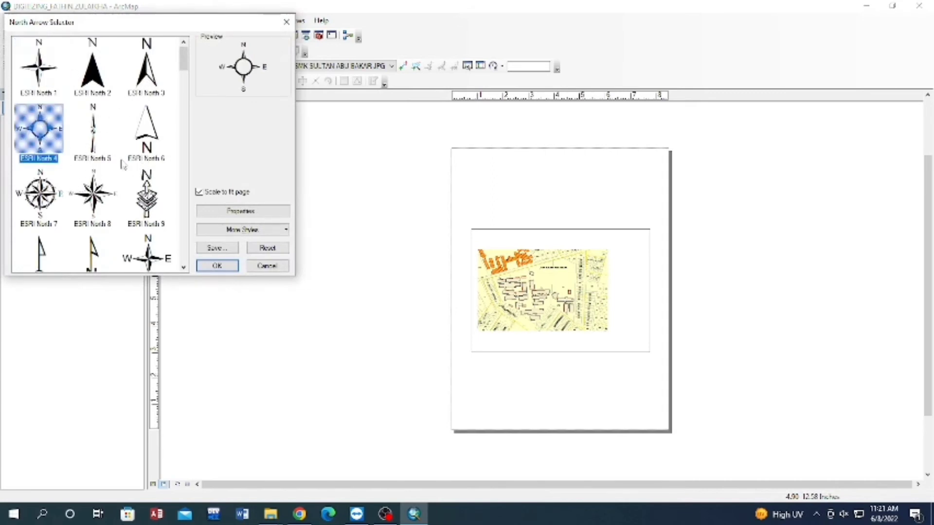
{"action": "left_click", "coordinate": [217, 265]}
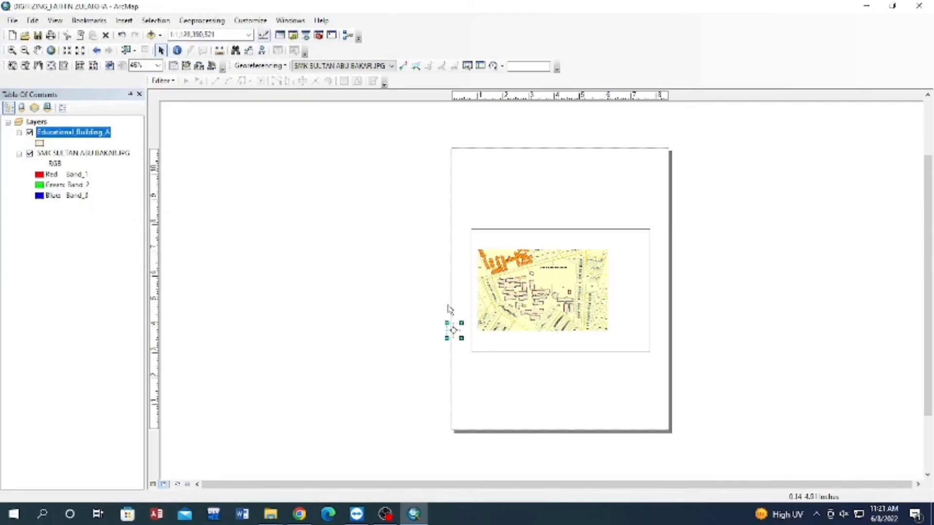
{"action": "left_click_drag", "start_coordinate": [461, 337], "coordinate": [491, 214]}
{"action": "left_click", "coordinate": [758, 242]}
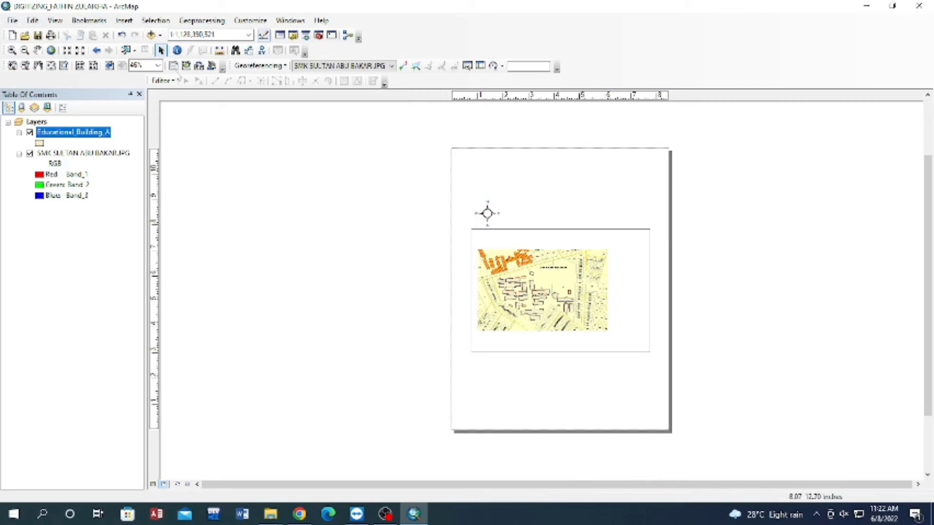
Insert the map title SMK SULTAN ABU BAKAR and place it inside the data frame, above the map image.
{"action": "left_click", "coordinate": [124, 20]}
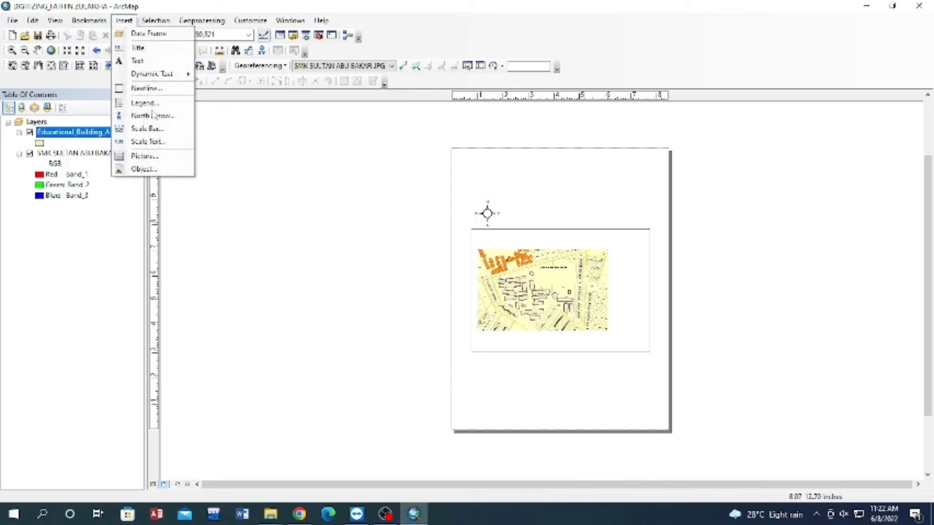
{"action": "left_click", "coordinate": [139, 48]}
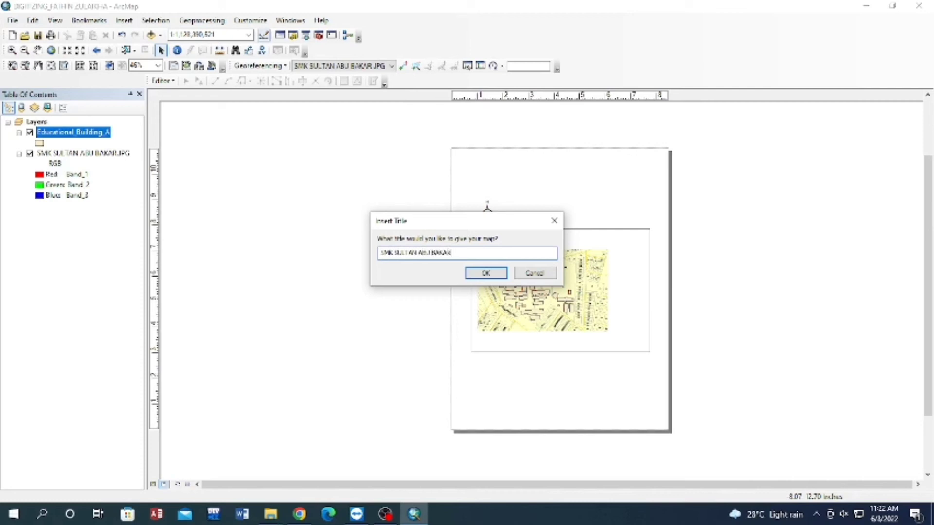
{"action": "left_click", "coordinate": [485, 273]}
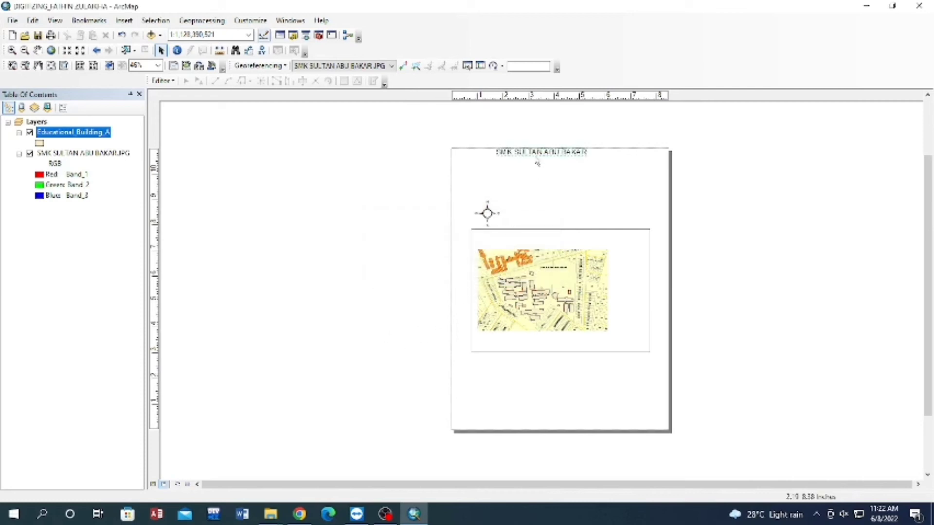
{"action": "left_click_drag", "start_coordinate": [539, 154], "coordinate": [548, 236]}
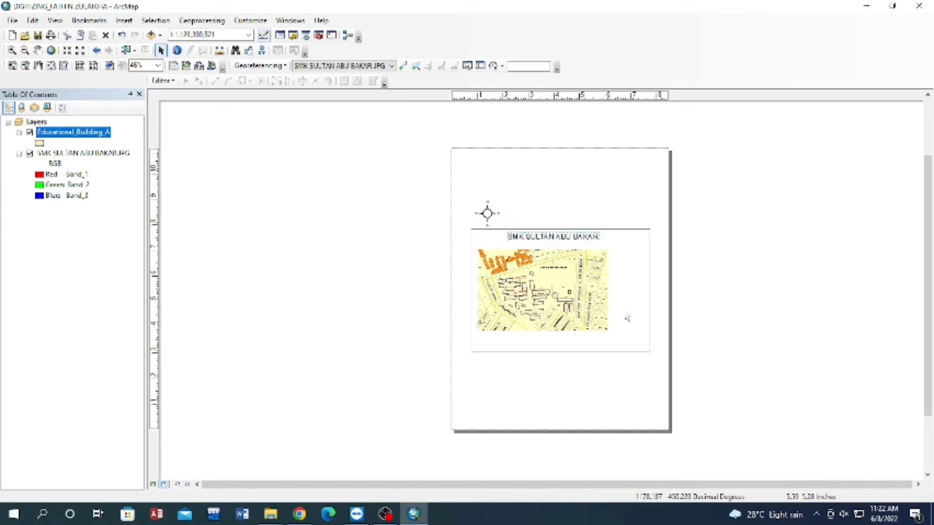
Narrow the data frame from its right edge and move the title out above the frame.
{"action": "left_click", "coordinate": [646, 323]}
{"action": "mouse_move", "coordinate": [650, 290]}
{"action": "left_mouse_down"}
{"action": "mouse_move", "coordinate": [624, 293]}
{"action": "mouse_move", "coordinate": [639, 292]}
{"action": "left_mouse_up"}
{"action": "left_click", "coordinate": [743, 274]}
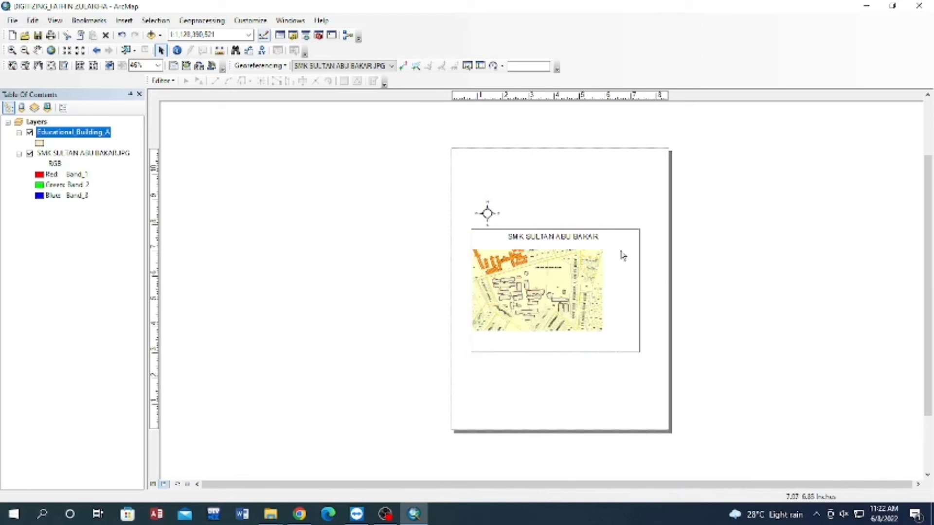
{"action": "left_click_drag", "start_coordinate": [589, 238], "coordinate": [589, 196]}
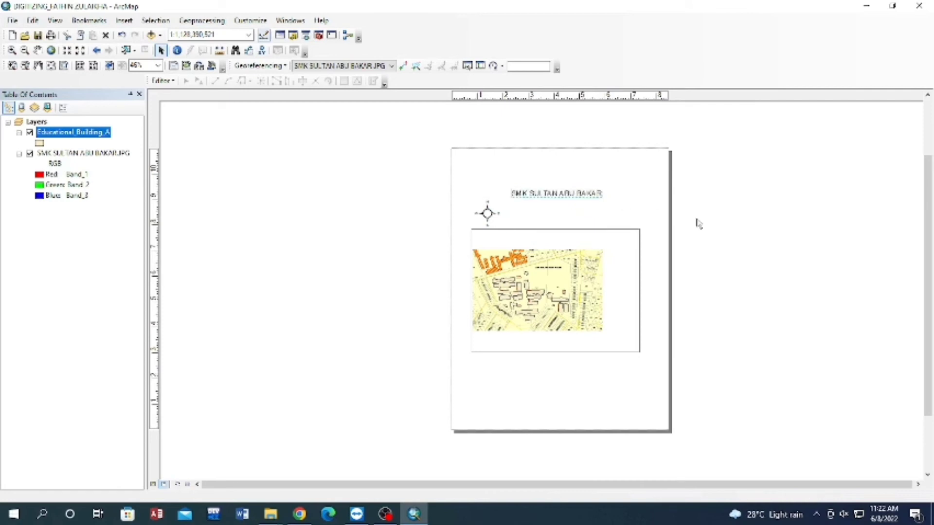
Move the north arrow inside the data frame's upper-right corner and bring the title down to just above the frame.
{"action": "left_click", "coordinate": [487, 214]}
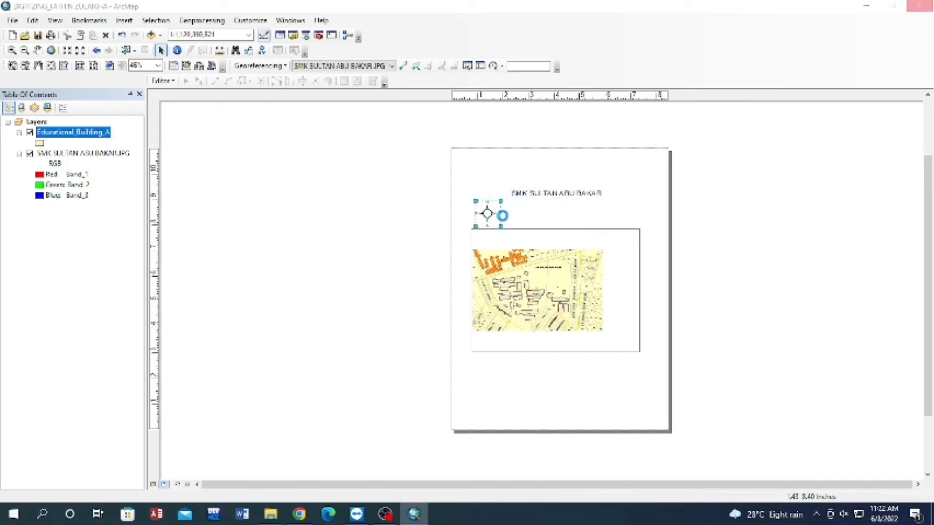
{"action": "left_click", "coordinate": [468, 367]}
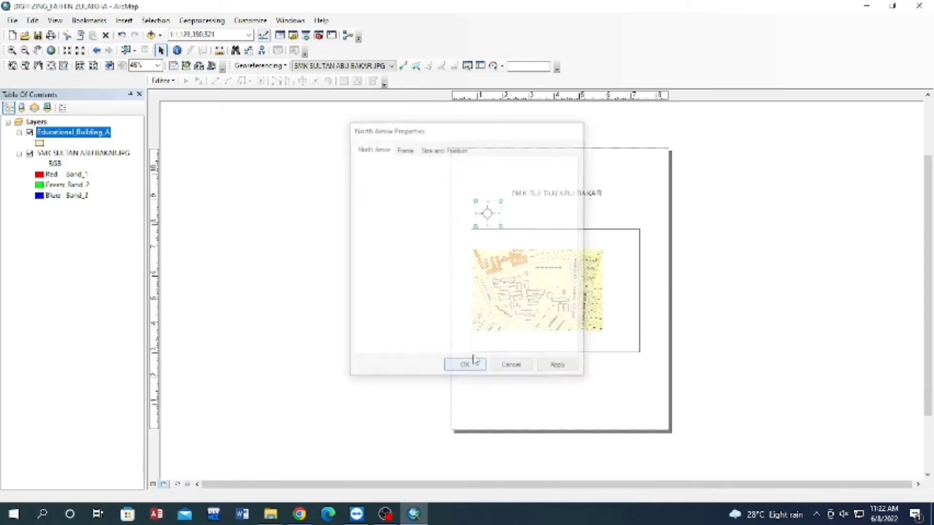
{"action": "left_click_drag", "start_coordinate": [487, 214], "coordinate": [613, 214]}
{"action": "left_click", "coordinate": [738, 213]}
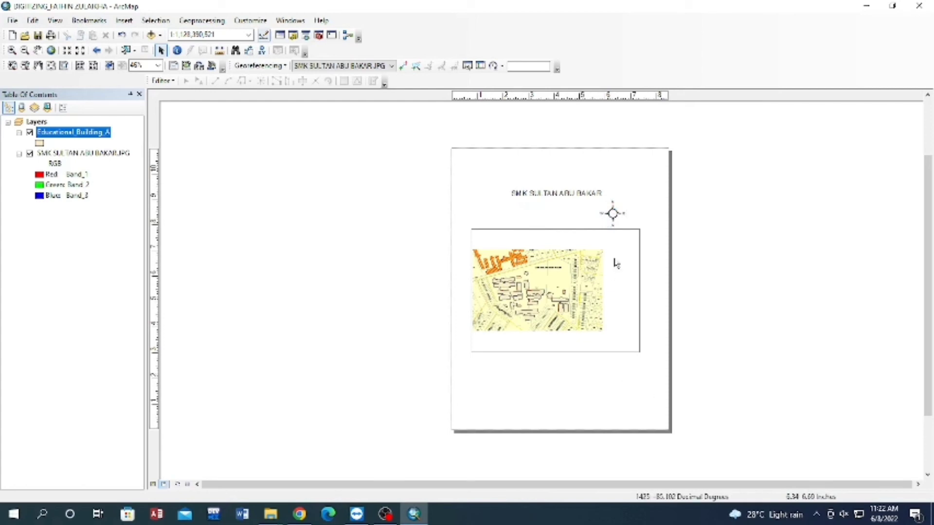
{"action": "left_click_drag", "start_coordinate": [611, 213], "coordinate": [618, 254]}
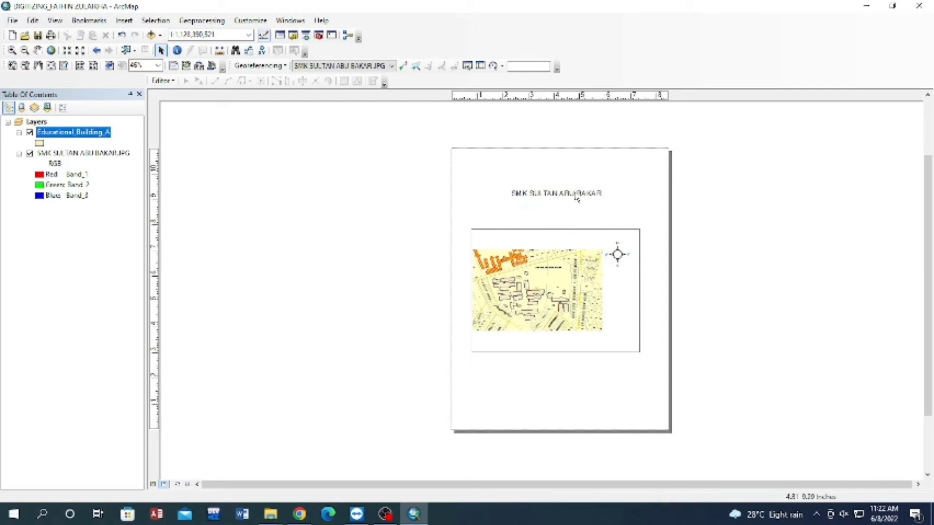
{"action": "left_click_drag", "start_coordinate": [576, 197], "coordinate": [567, 214]}
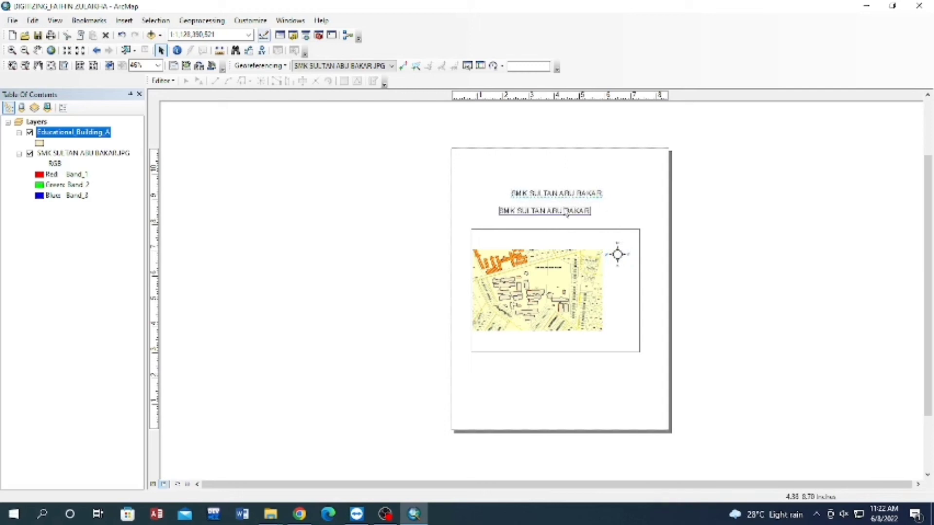
{"action": "left_click", "coordinate": [717, 225]}
Insert a one-column legend of Educational_Building_A and SMK SULTAN ABU BAKAR.JPG with default settings, and place it below the data frame's left side.
{"action": "left_click", "coordinate": [130, 22]}
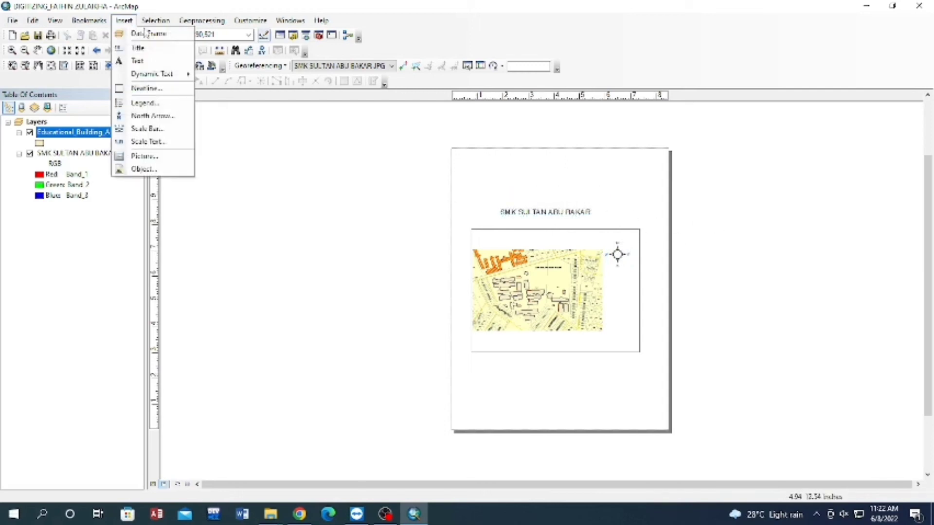
{"action": "left_click", "coordinate": [162, 108]}
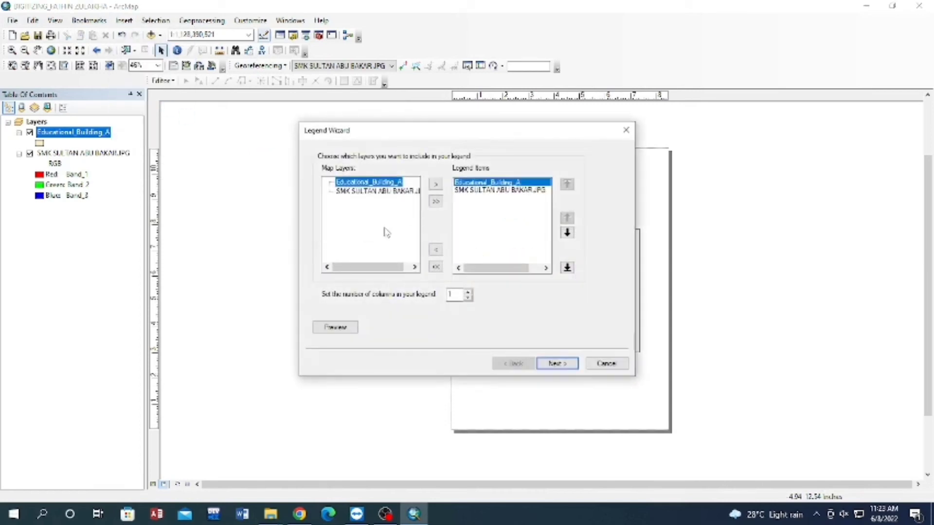
{"action": "left_click", "coordinate": [554, 364]}
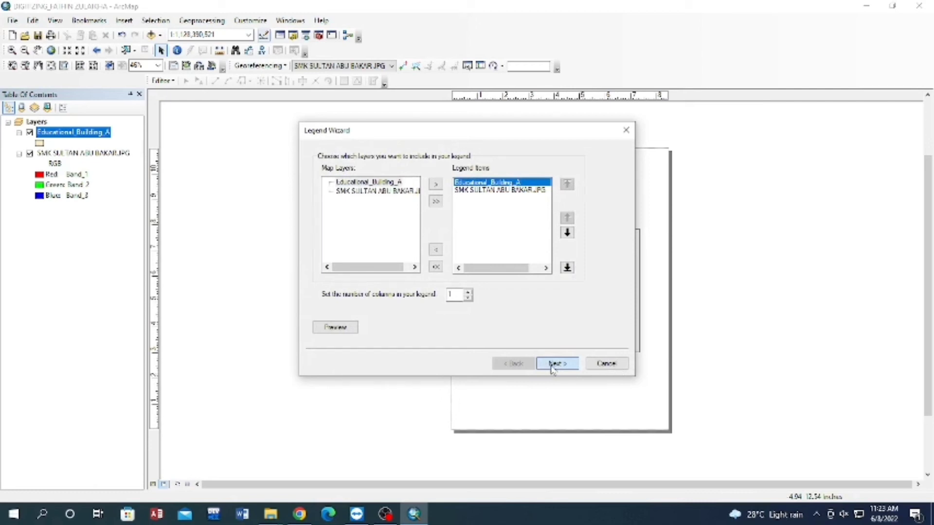
{"action": "left_click", "coordinate": [553, 368]}
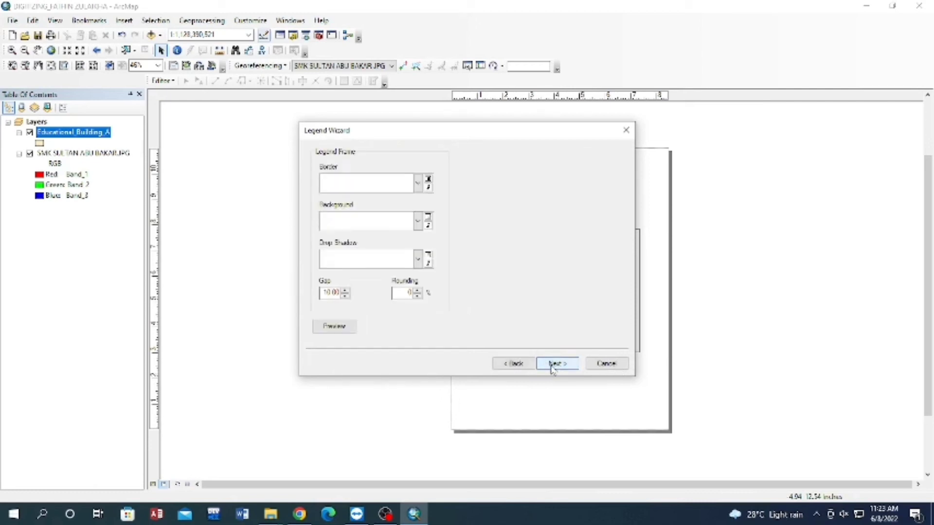
{"action": "left_click", "coordinate": [563, 366]}
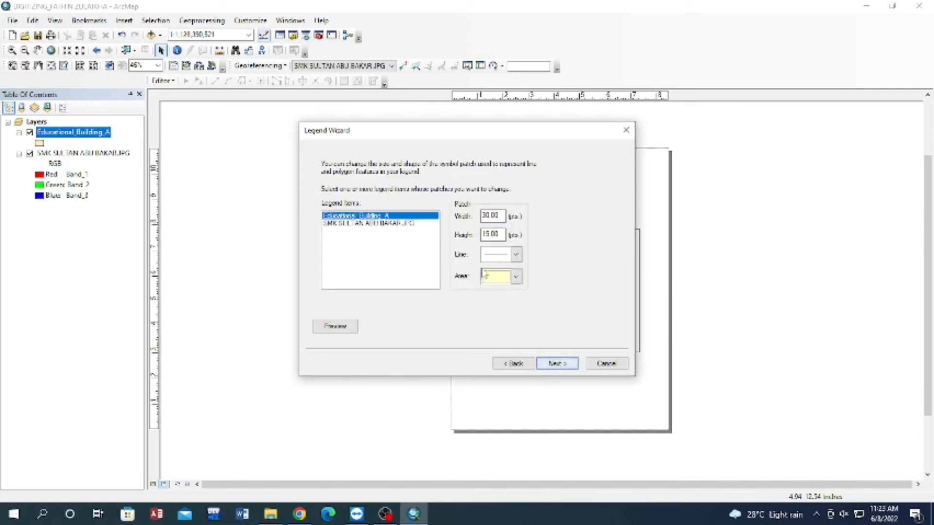
{"action": "left_click", "coordinate": [557, 364]}
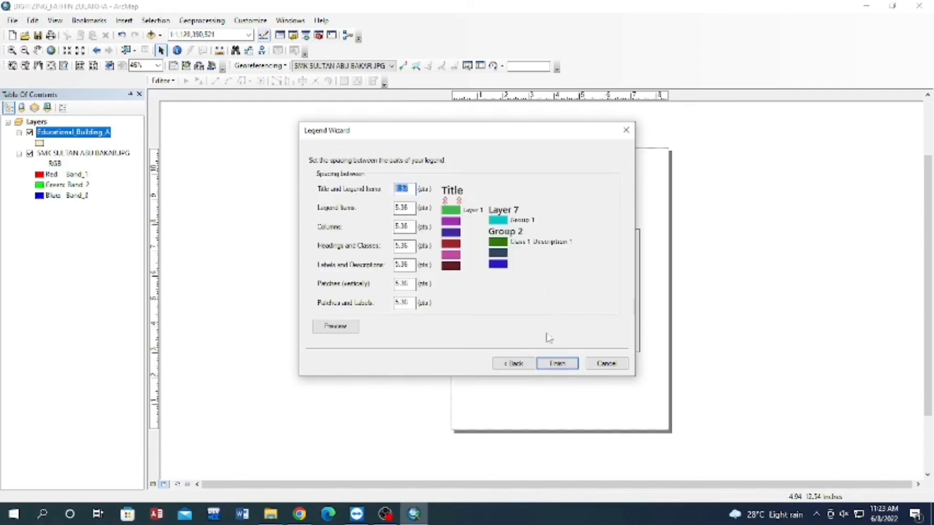
{"action": "left_click", "coordinate": [558, 366]}
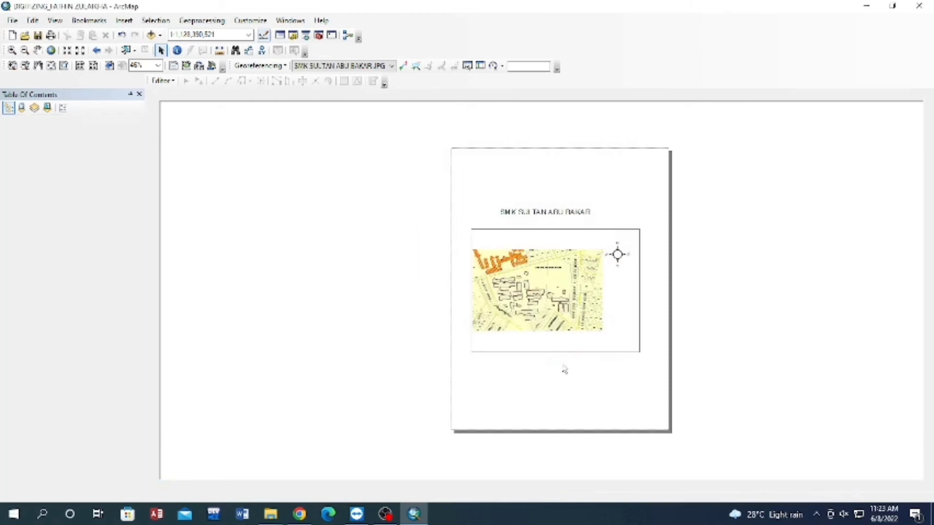
{"action": "left_click_drag", "start_coordinate": [473, 294], "coordinate": [488, 365]}
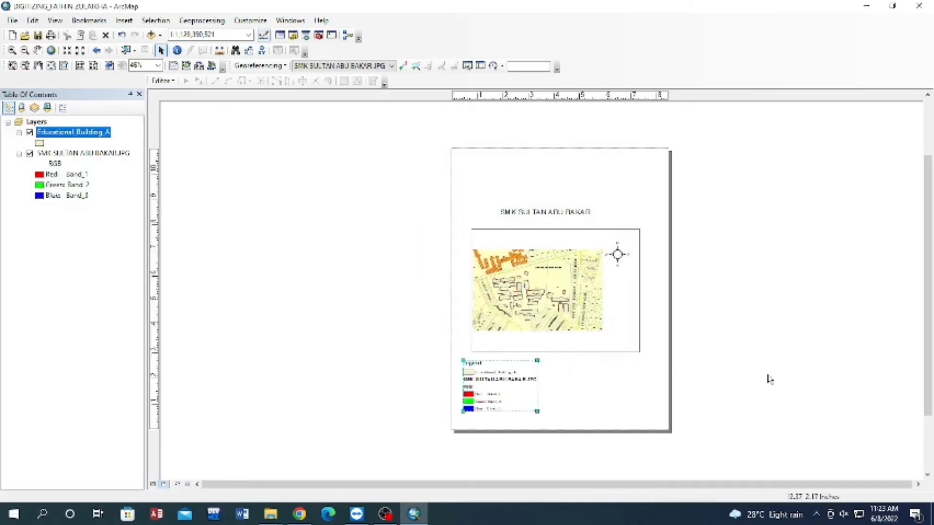
{"action": "left_click_drag", "start_coordinate": [486, 364], "coordinate": [501, 362]}
Insert the LOGO picture from the DATA EIS 554 project folder on the desktop into the layout.
{"action": "left_click", "coordinate": [125, 21]}
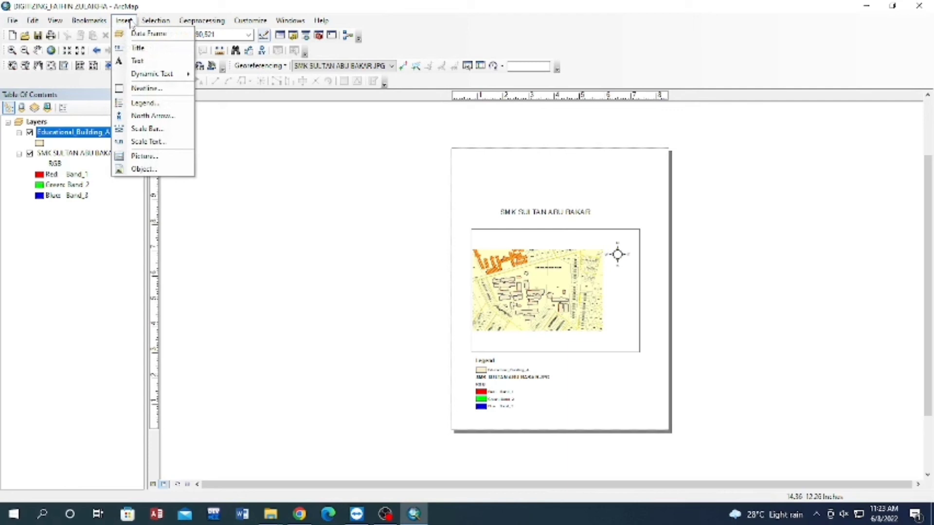
{"action": "left_click", "coordinate": [133, 157]}
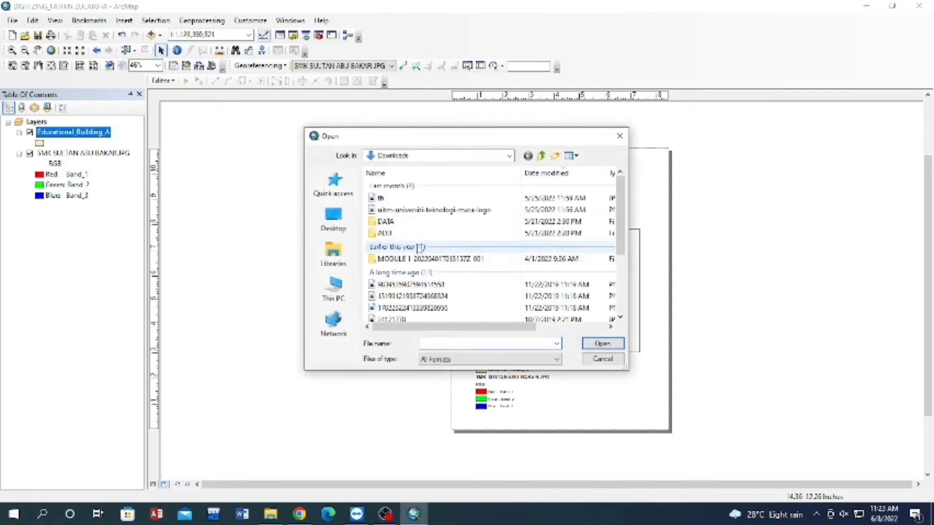
{"action": "left_click", "coordinate": [334, 220]}
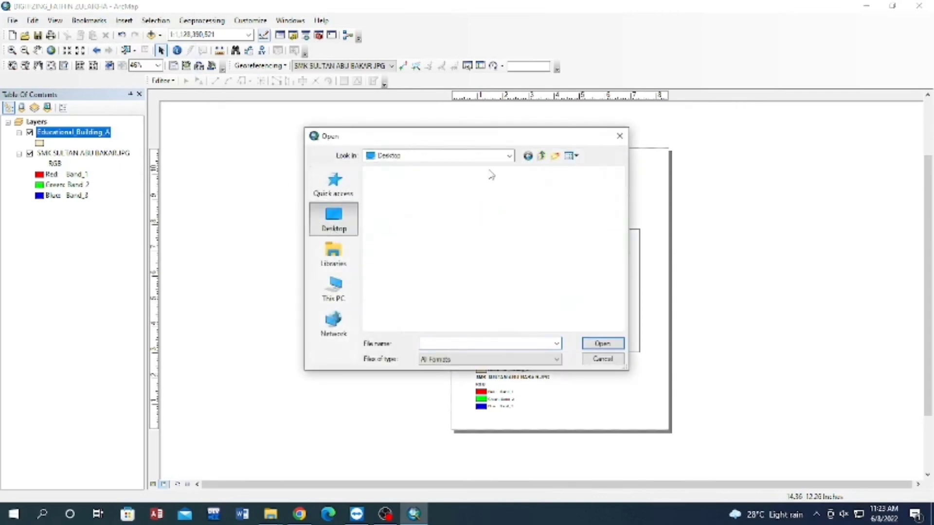
{"action": "scroll", "coordinate": [583, 285], "scroll_direction": "down", "scroll_amount": 5}
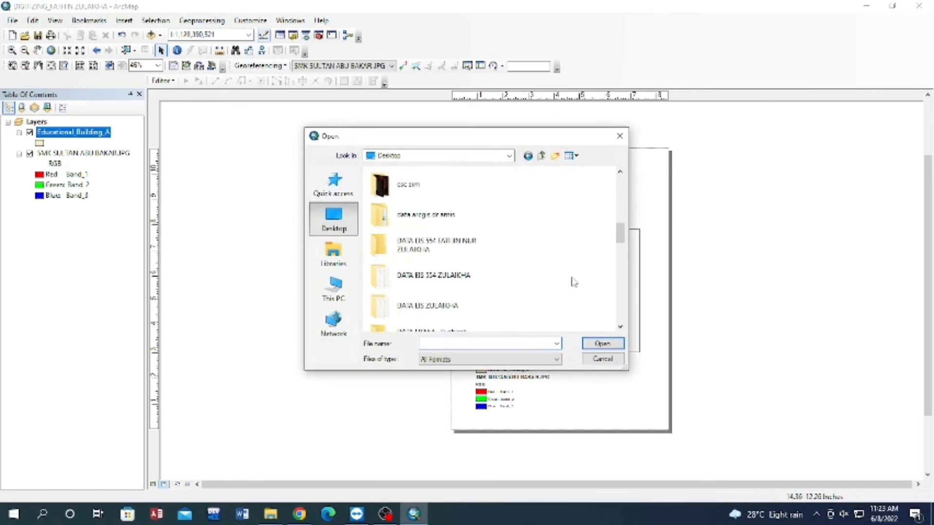
{"action": "double_click", "coordinate": [428, 245]}
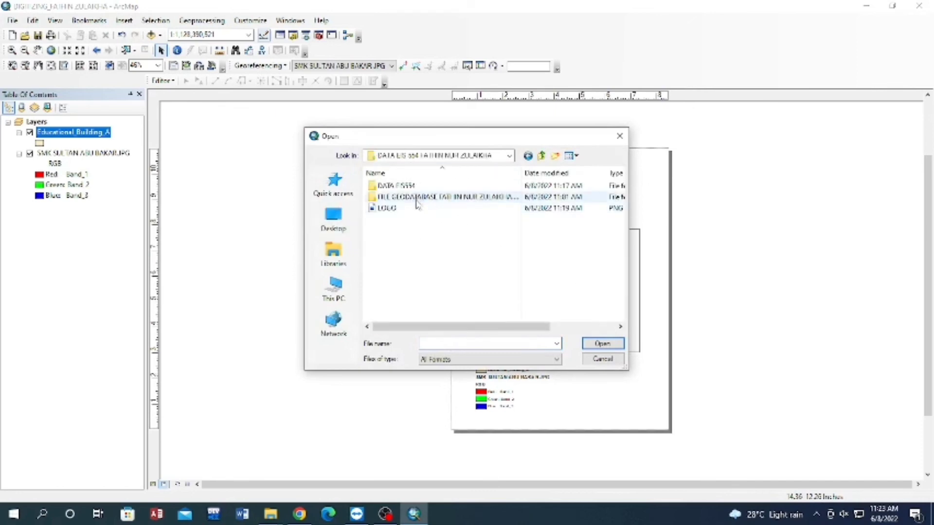
{"action": "double_click", "coordinate": [389, 208]}
Shrink the university logo and place it below the data frame's lower-right corner, beside the legend.
{"action": "left_click", "coordinate": [589, 291]}
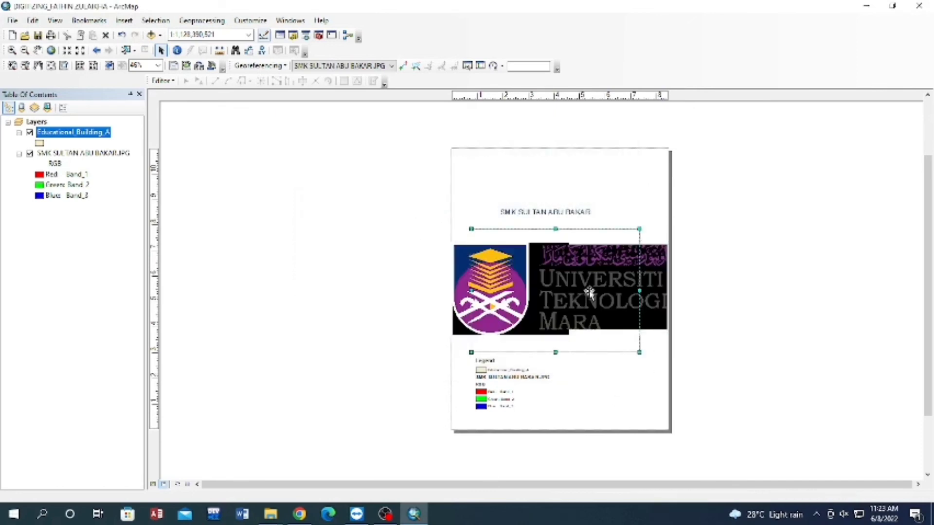
{"action": "left_click", "coordinate": [461, 325]}
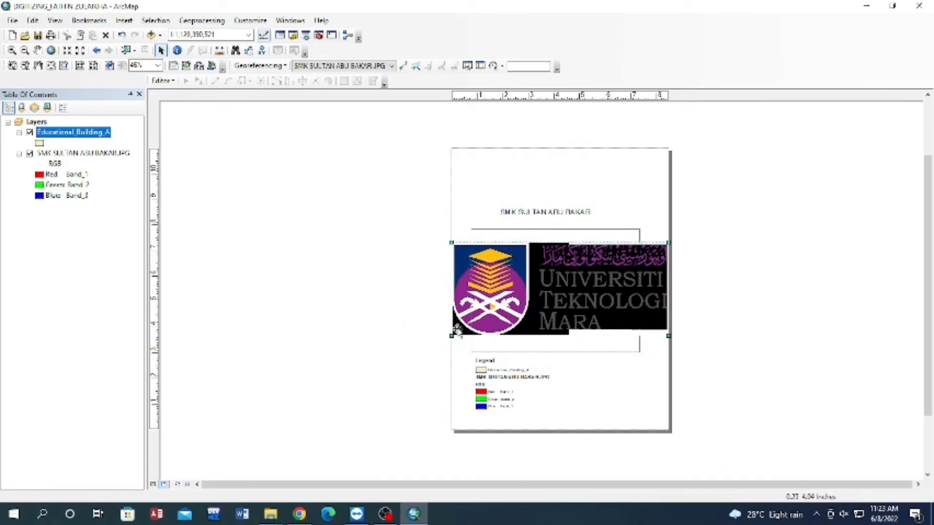
{"action": "left_click_drag", "start_coordinate": [452, 335], "coordinate": [624, 373]}
{"action": "left_click", "coordinate": [746, 348]}
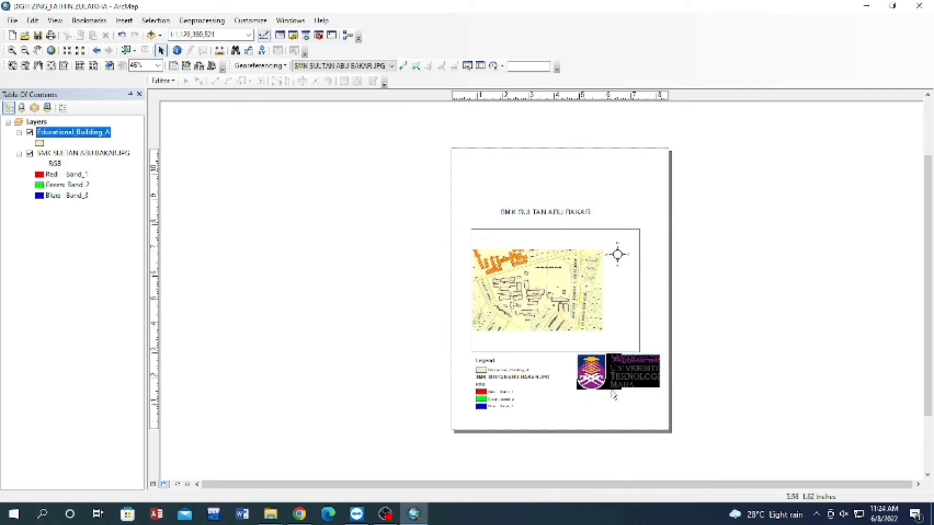
Insert a new text element into the map layout.
{"action": "left_click", "coordinate": [124, 20]}
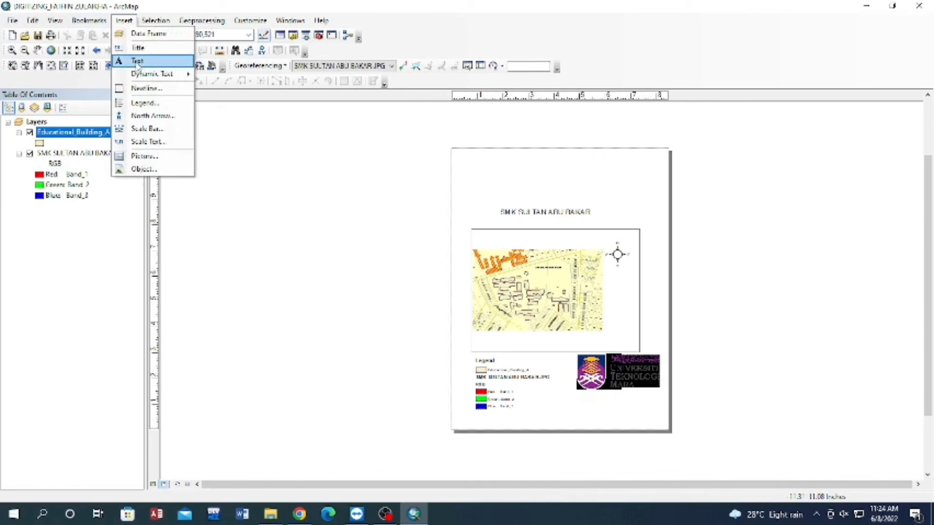
{"action": "left_click", "coordinate": [142, 61]}
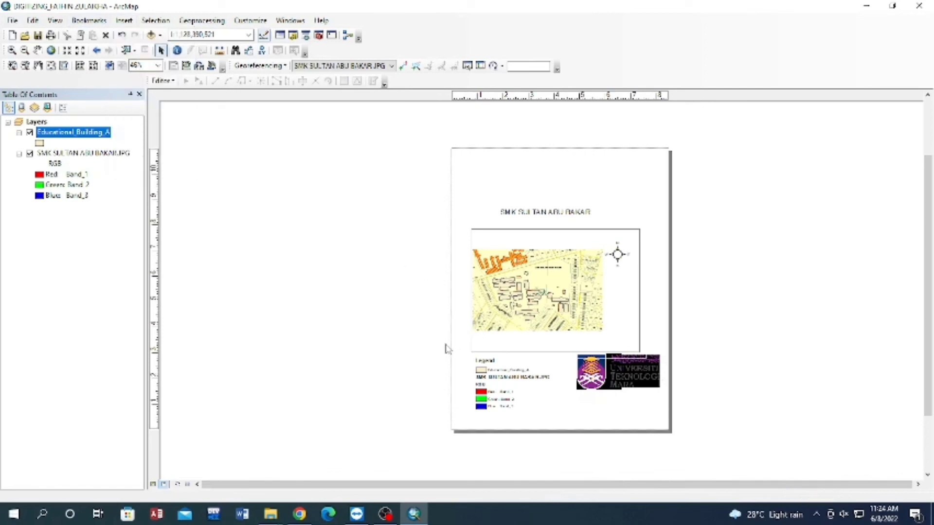
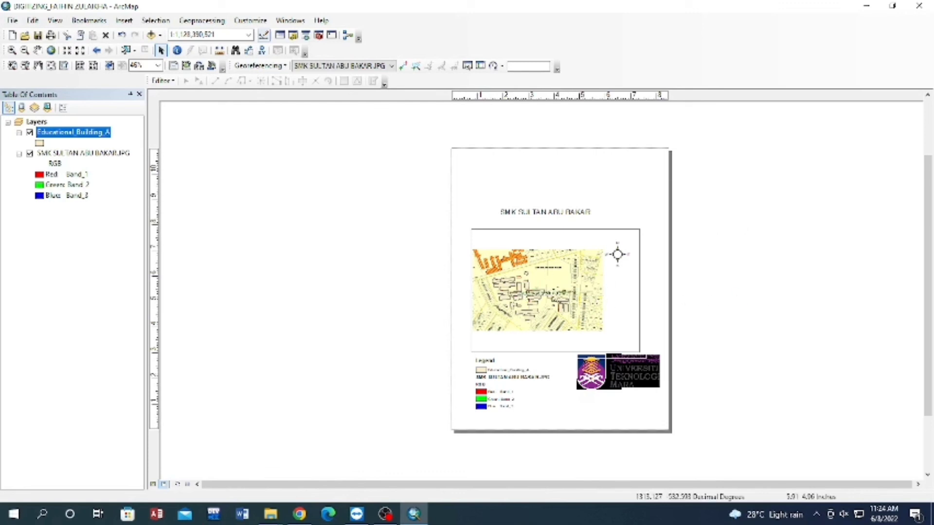
Move the "created by" text from the middle of the map to just below the university logo.
{"action": "left_click", "coordinate": [570, 293]}
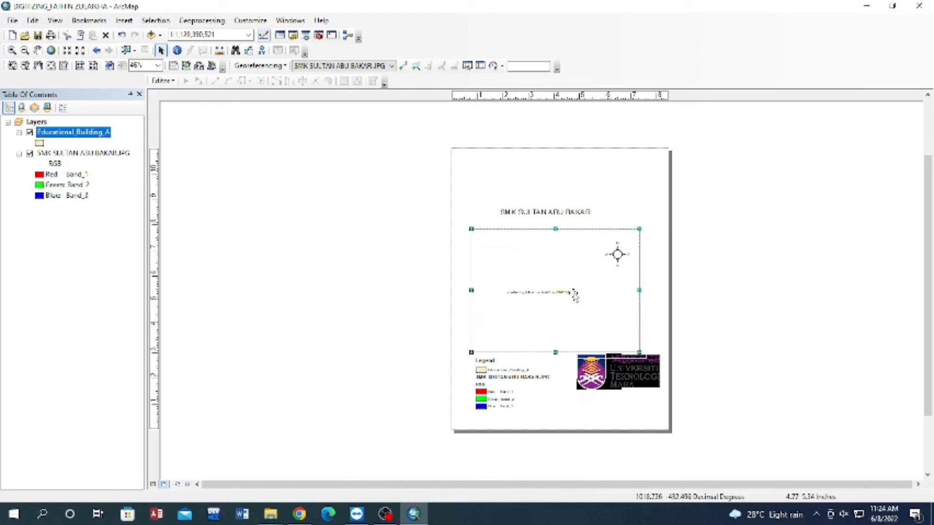
{"action": "left_click_drag", "start_coordinate": [619, 381], "coordinate": [634, 403]}
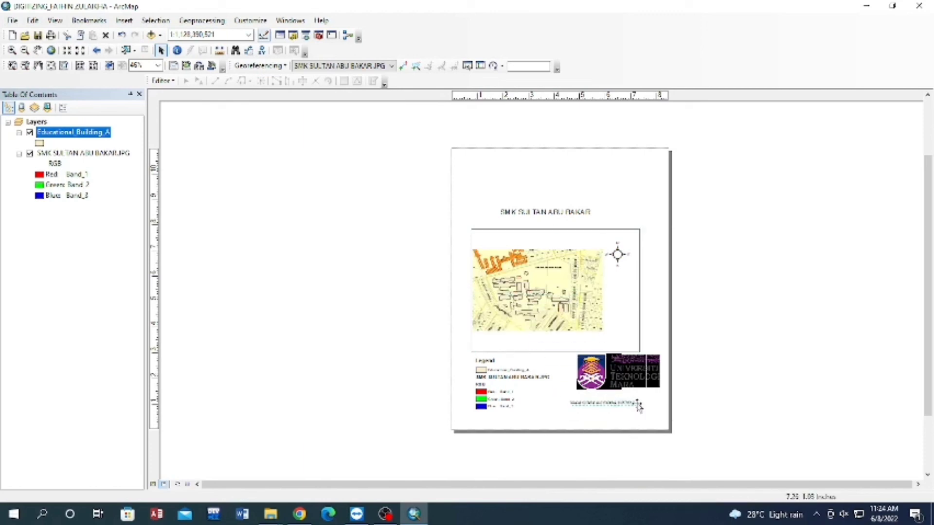
{"action": "mouse_move", "coordinate": [637, 403]}
{"action": "left_mouse_down"}
{"action": "mouse_move", "coordinate": [651, 416]}
{"action": "mouse_move", "coordinate": [653, 399]}
{"action": "left_mouse_up"}
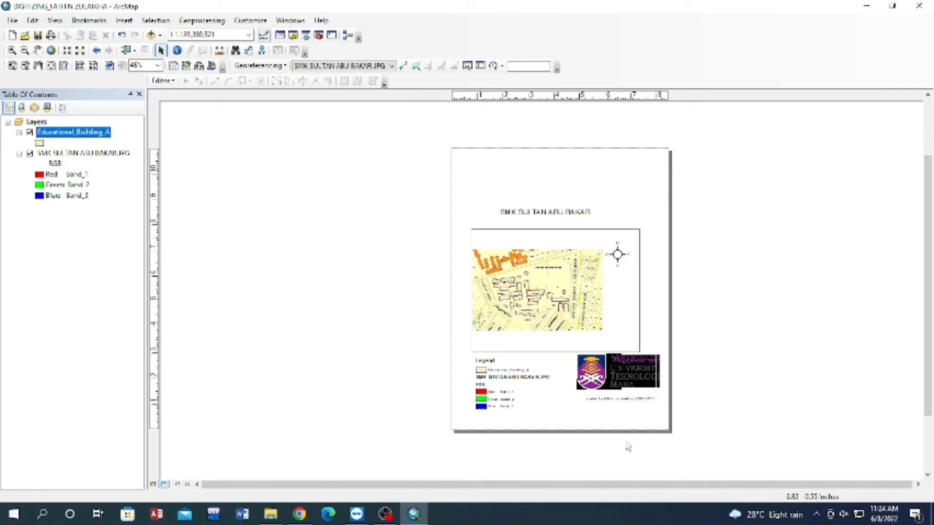
{"action": "scroll", "coordinate": [626, 440], "scroll_direction": "up", "scroll_amount": 2}
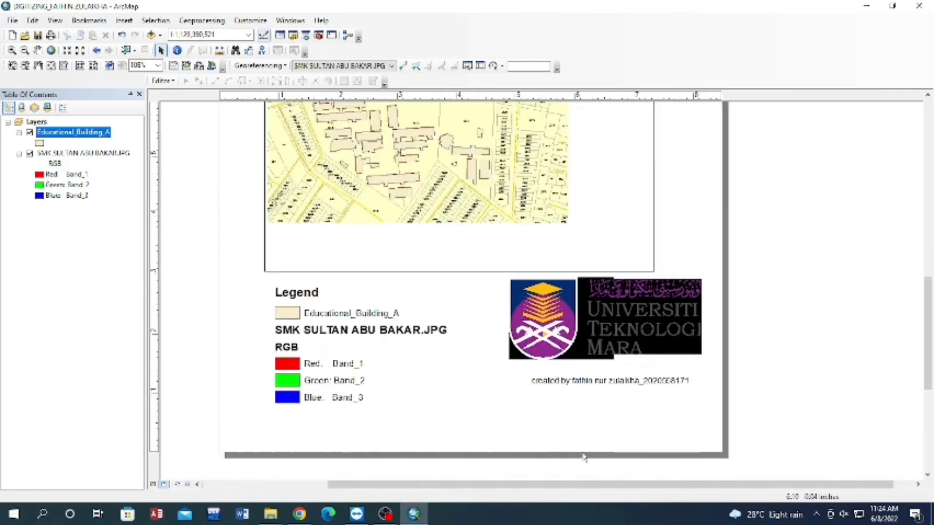
{"action": "scroll", "coordinate": [608, 406], "scroll_direction": "up", "scroll_amount": 1}
{"action": "scroll", "coordinate": [632, 418], "scroll_direction": "up", "scroll_amount": 1}
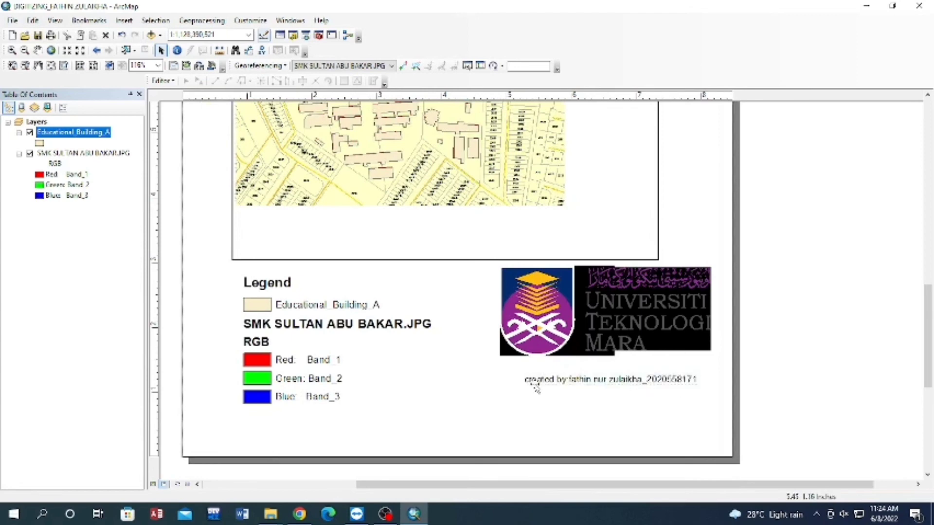
{"action": "double_click", "coordinate": [551, 381]}
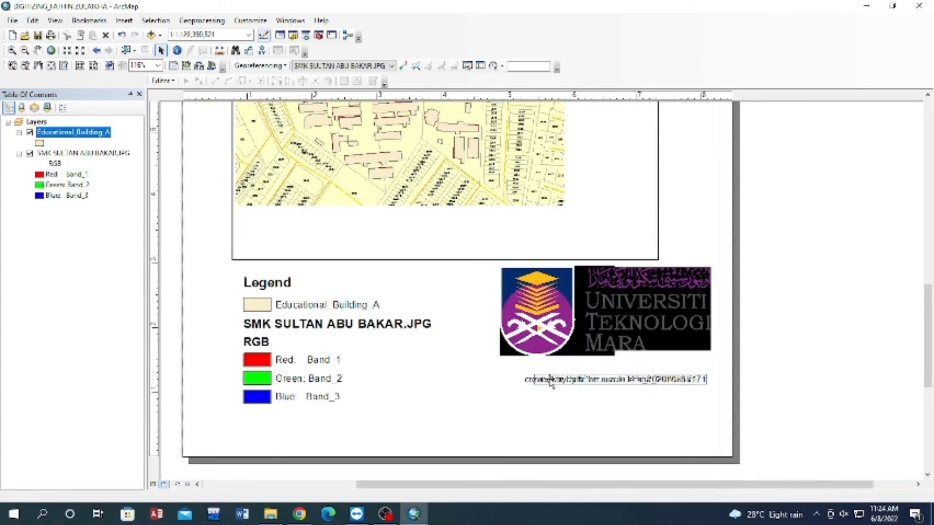
{"action": "left_click_drag", "start_coordinate": [550, 380], "coordinate": [544, 381]}
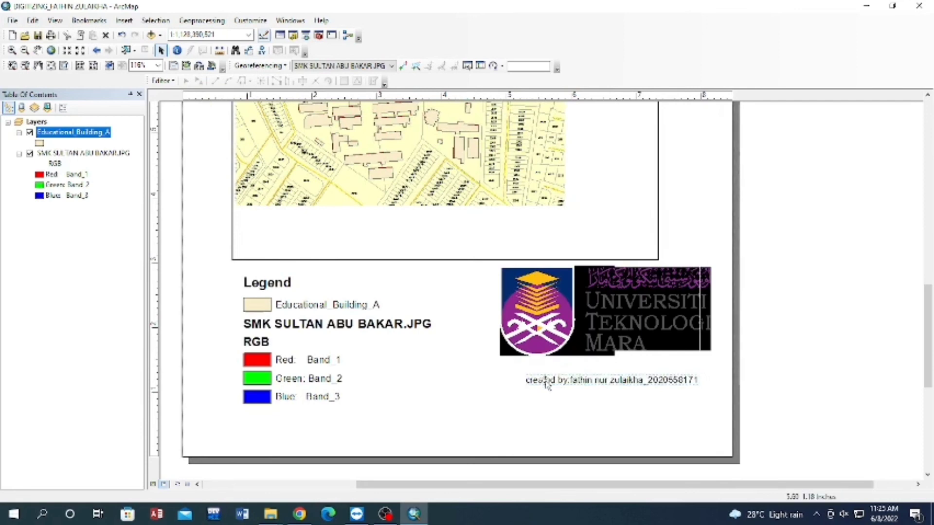
{"action": "left_click", "coordinate": [648, 380]}
Zoom the data frame to the SMK SULTAN ABU BAKAR.JPG layer and move the north arrow above the frame's upper-right corner.
{"action": "right_click", "coordinate": [99, 153]}
{"action": "left_click", "coordinate": [141, 192]}
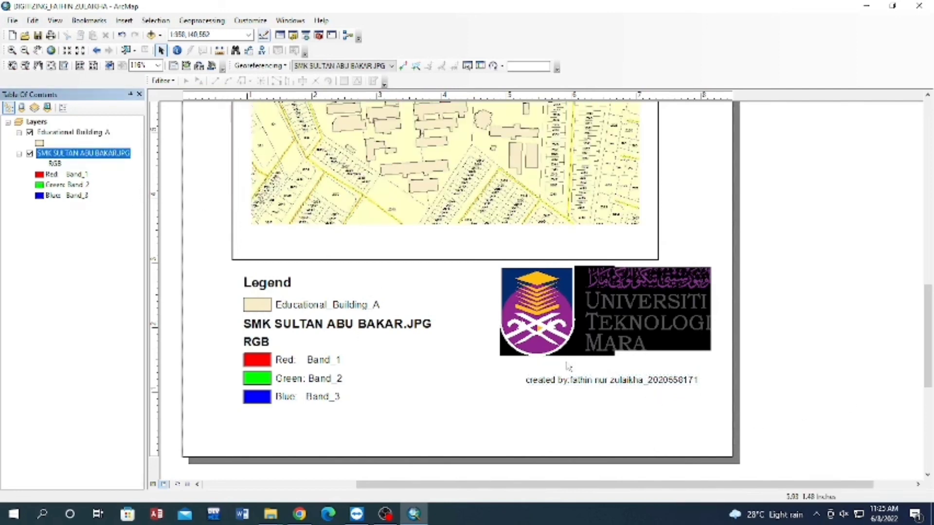
{"action": "scroll", "coordinate": [554, 309], "scroll_direction": "up", "scroll_amount": 5}
{"action": "scroll", "coordinate": [554, 309], "scroll_direction": "down", "scroll_amount": 5}
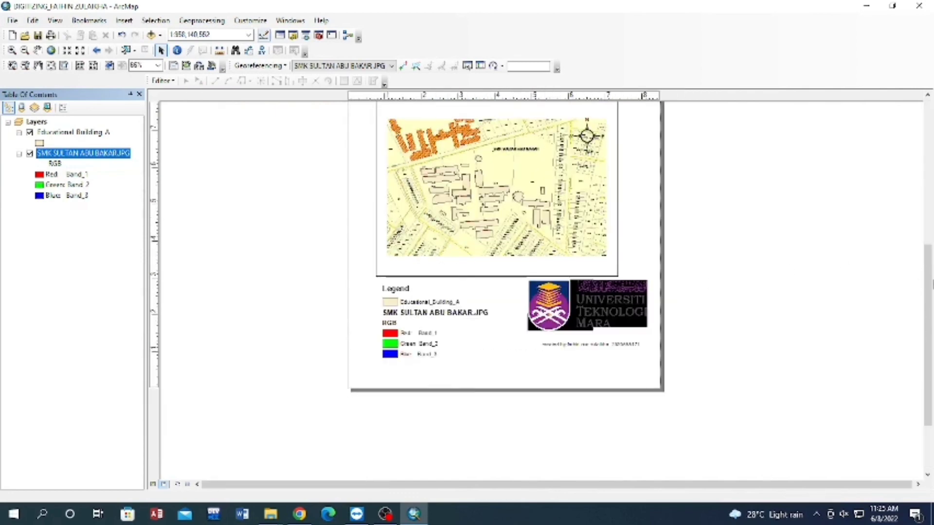
{"action": "left_click_drag", "start_coordinate": [928, 321], "coordinate": [928, 289]}
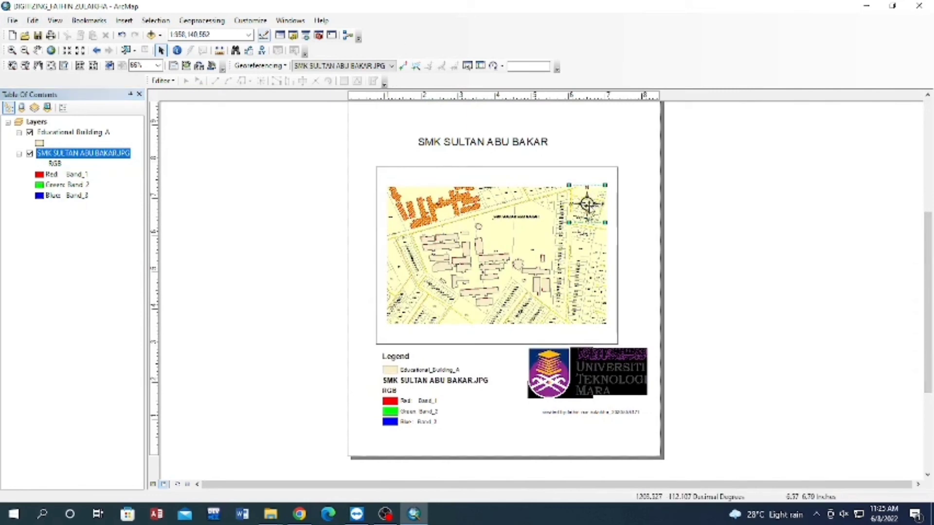
{"action": "left_click_drag", "start_coordinate": [589, 210], "coordinate": [588, 155]}
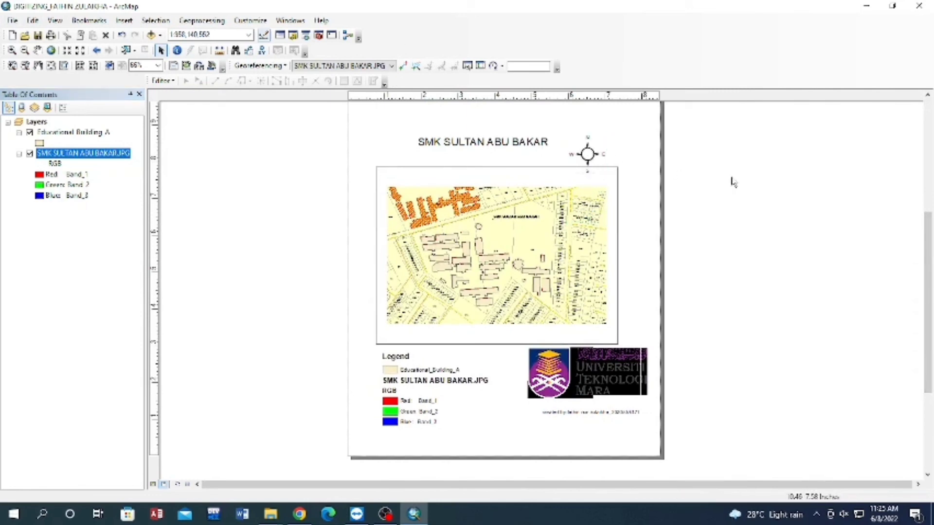
Insert a scale bar in the Scale Line 3 style into the layout.
{"action": "left_click", "coordinate": [124, 20]}
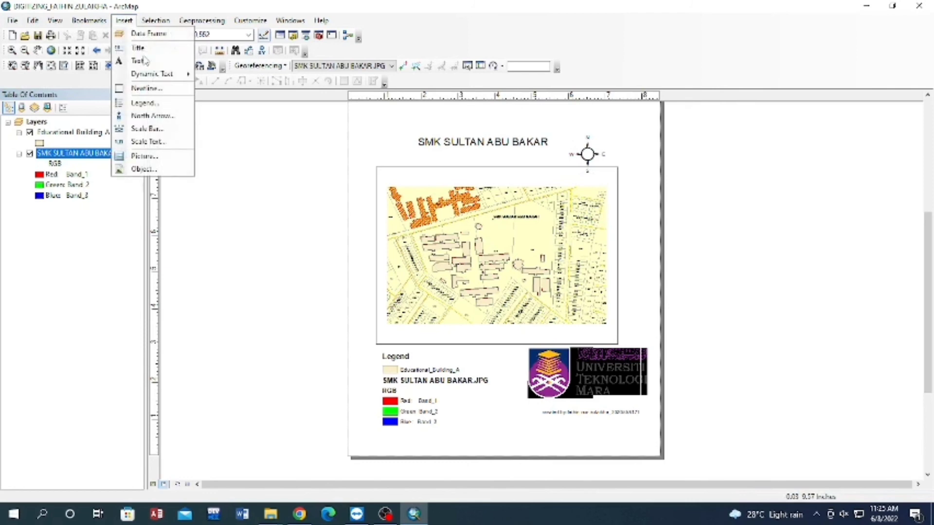
{"action": "left_click", "coordinate": [152, 129]}
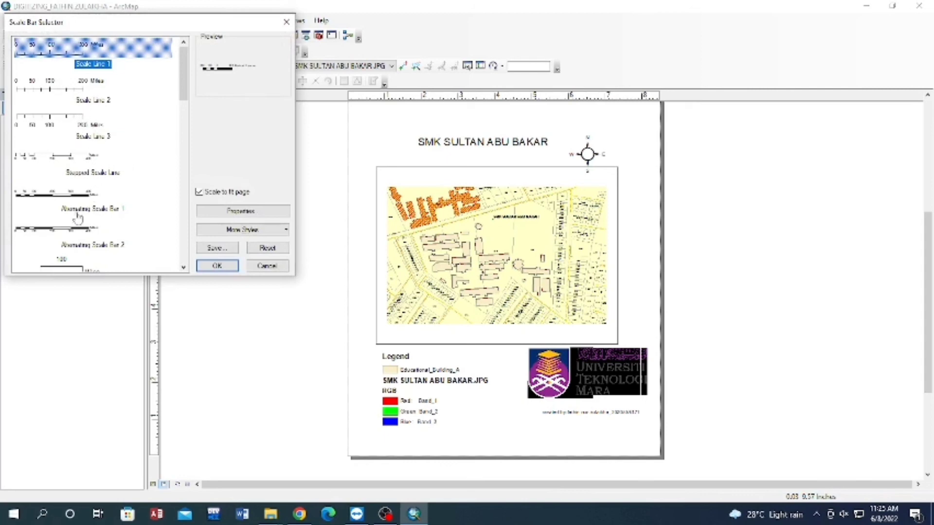
{"action": "left_click", "coordinate": [59, 201]}
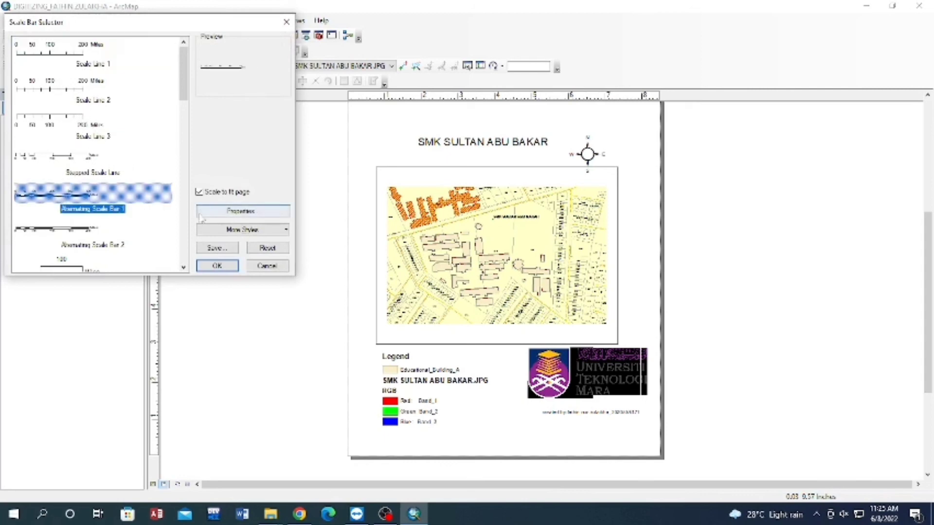
{"action": "left_click", "coordinate": [64, 122]}
{"action": "left_click", "coordinate": [217, 265]}
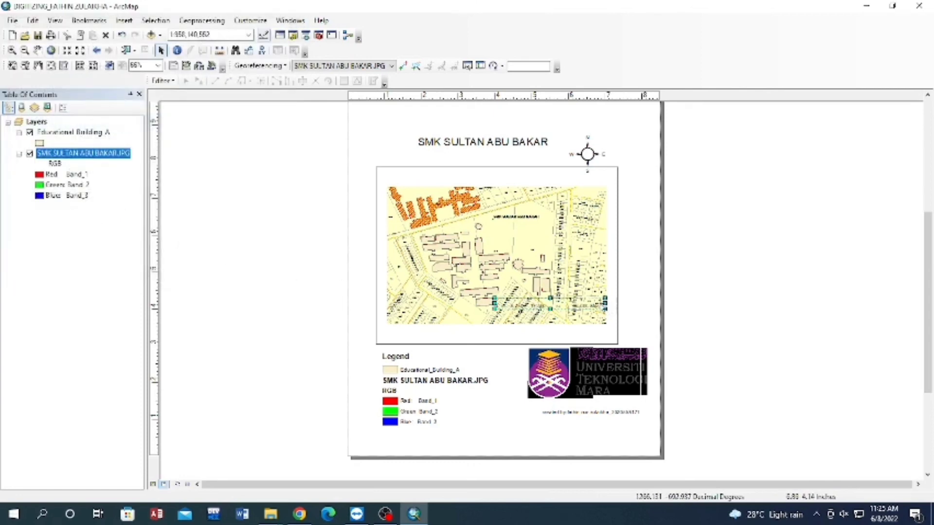
Move the scale bar off the map and place it below the legend near the page's lower-left corner.
{"action": "left_click_drag", "start_coordinate": [598, 315], "coordinate": [640, 445]}
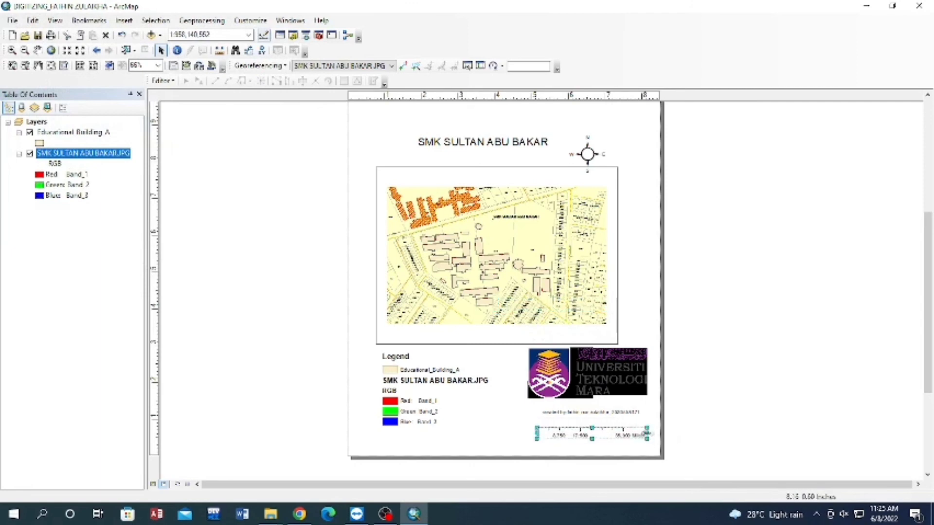
{"action": "left_click", "coordinate": [723, 409]}
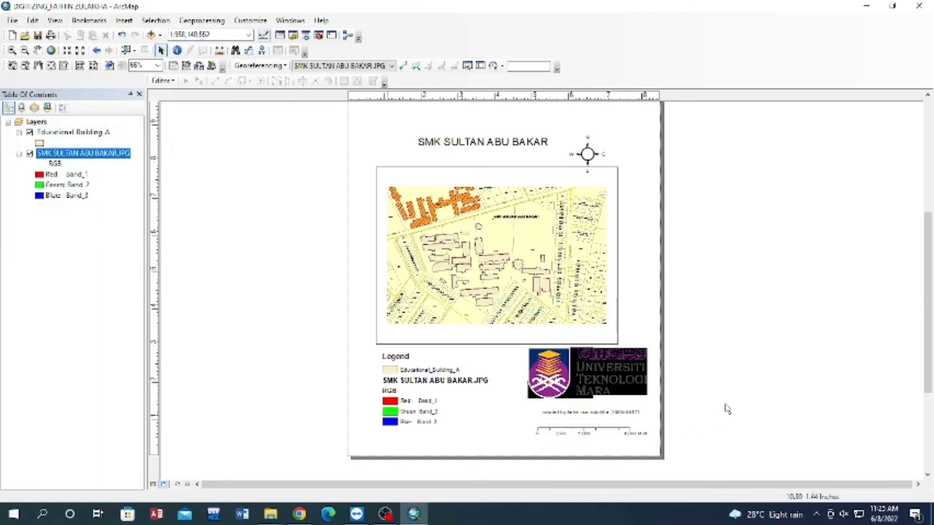
{"action": "left_click", "coordinate": [611, 434]}
{"action": "left_click_drag", "start_coordinate": [611, 434], "coordinate": [445, 451]}
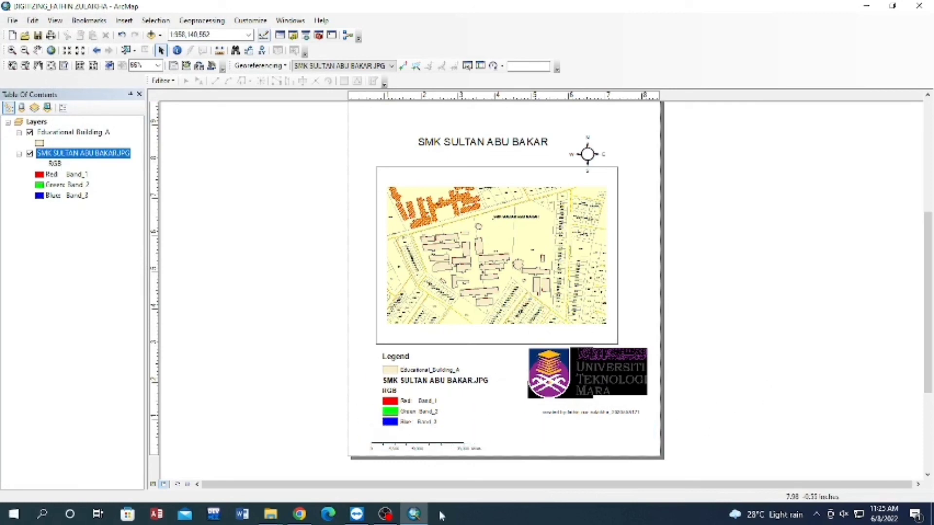
Save the map document under a new name, MODULE 2 followed by the author's full name, in the DATA EIS 554 project folder.
{"action": "scroll", "coordinate": [835, 242], "scroll_direction": "up", "scroll_amount": 1}
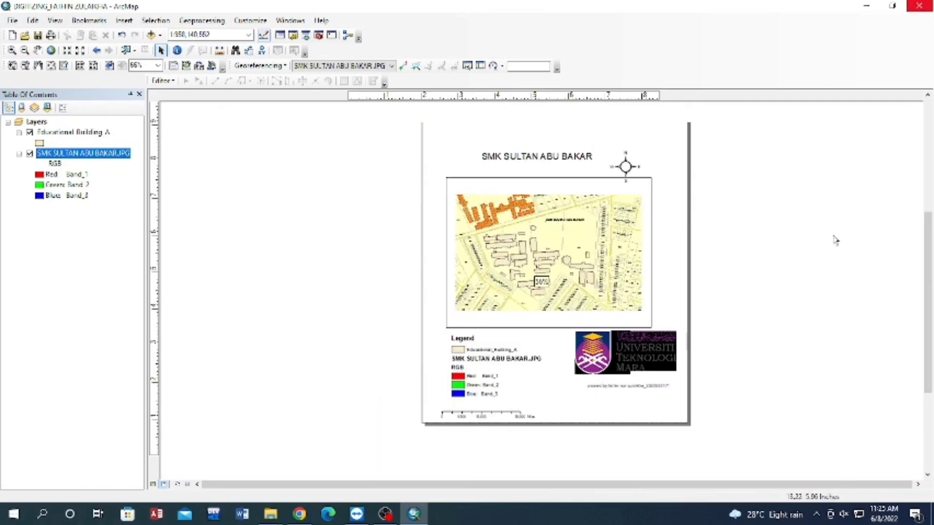
{"action": "scroll", "coordinate": [834, 238], "scroll_direction": "up", "scroll_amount": 1}
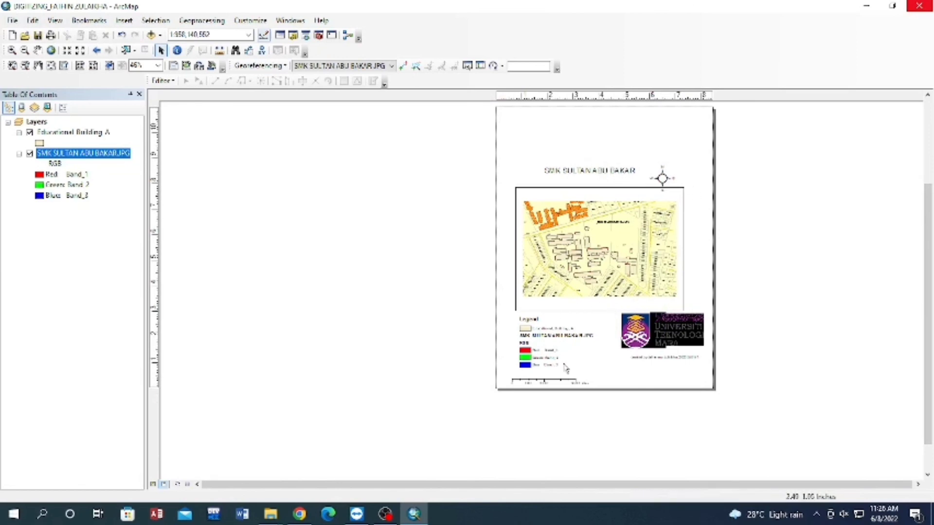
{"action": "left_click", "coordinate": [13, 21]}
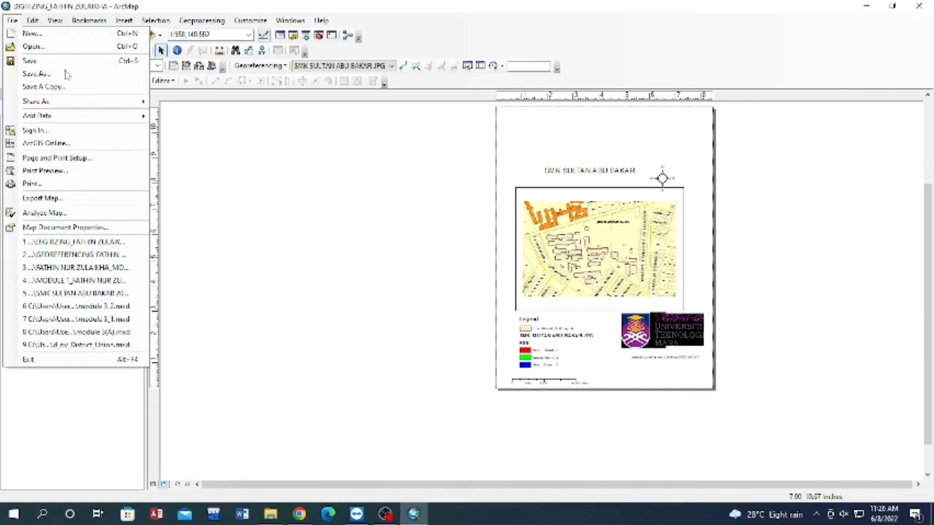
{"action": "left_click", "coordinate": [39, 78]}
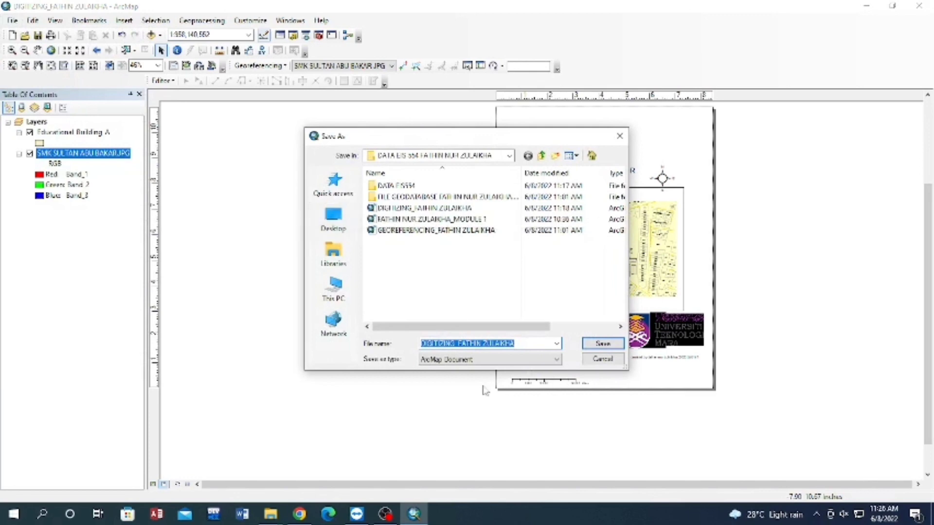
{"action": "key", "text": "BackSpace"}
{"action": "type", "text": "ma"}
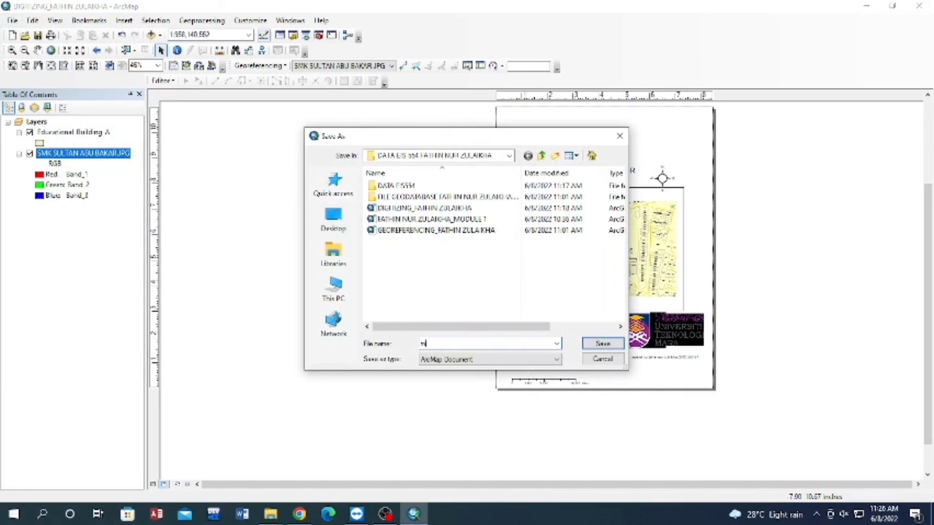
{"action": "key", "text": "BackSpace"}
{"action": "type", "text": "MODULE 2_FATHIN NUR ZULAIKHA"}
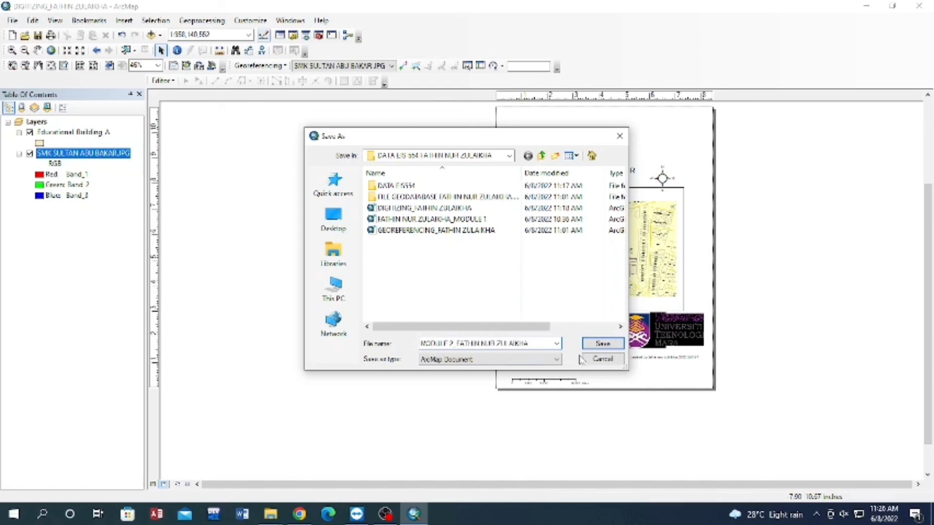
{"action": "left_click", "coordinate": [603, 344]}
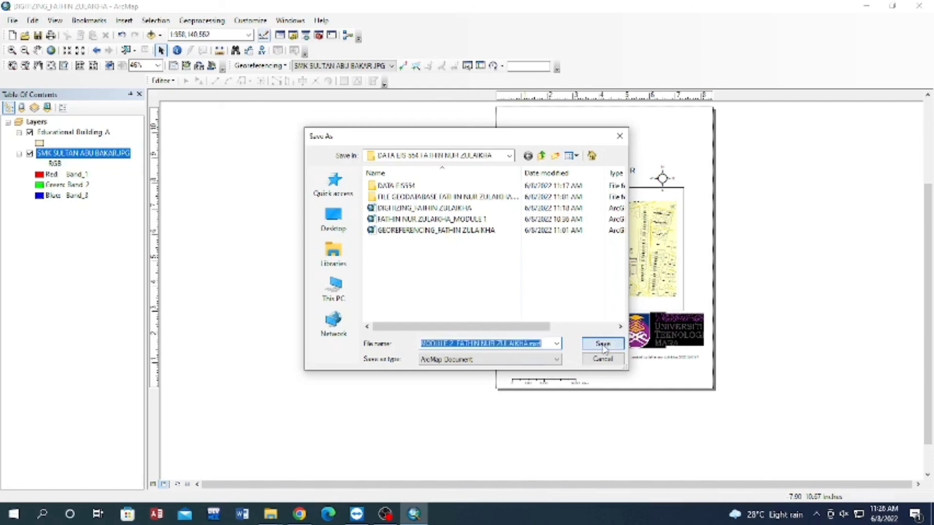